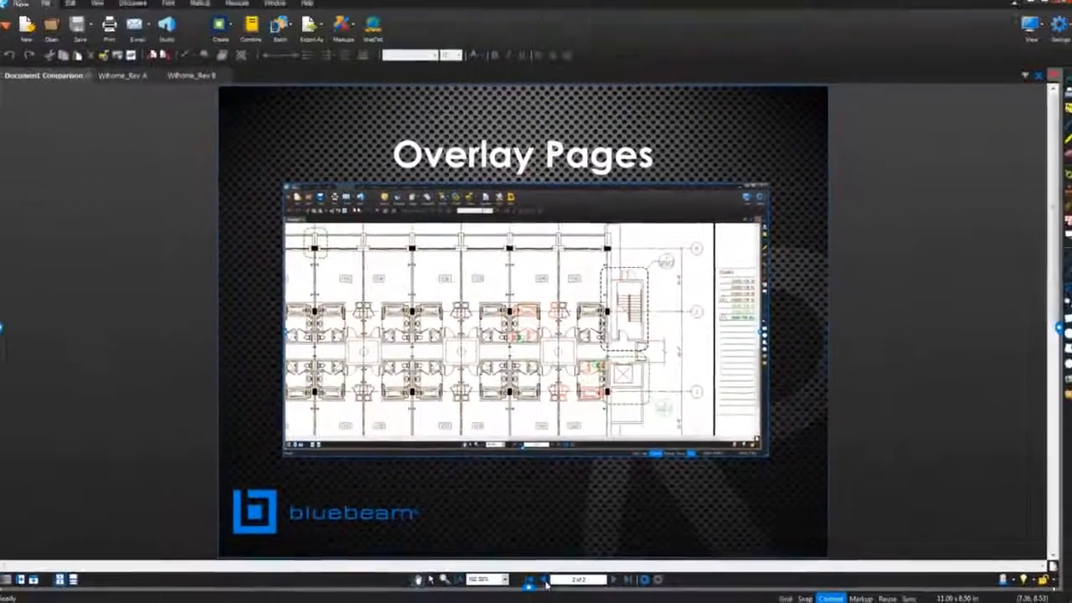
Start a Compare Documents operation and set Document A to Wilhome_Rev A.pdf.
{"action": "key", "text": "Page_Up"}
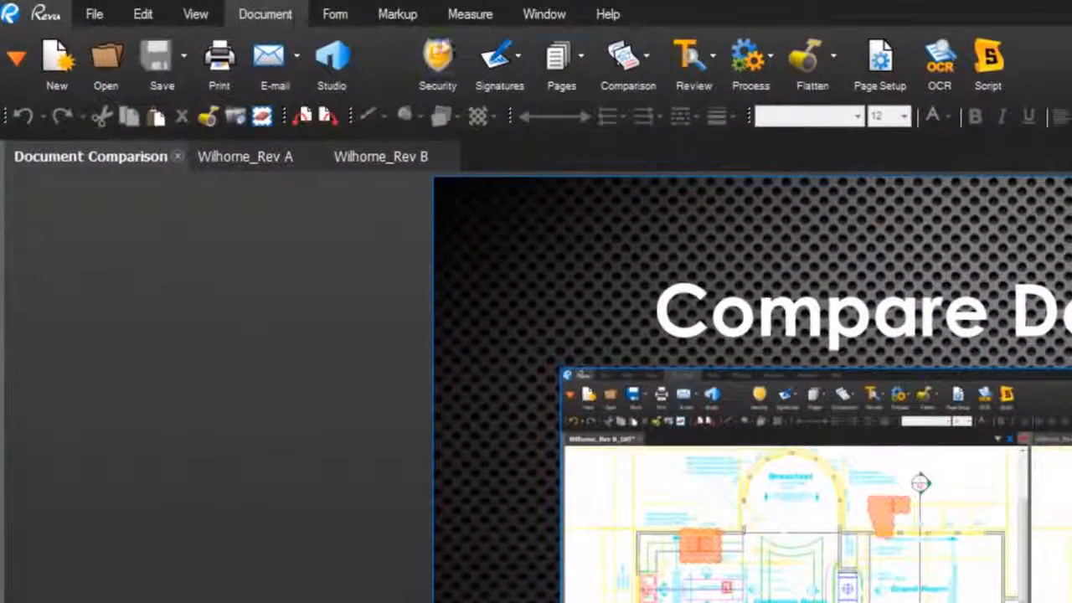
{"action": "left_click", "coordinate": [628, 69]}
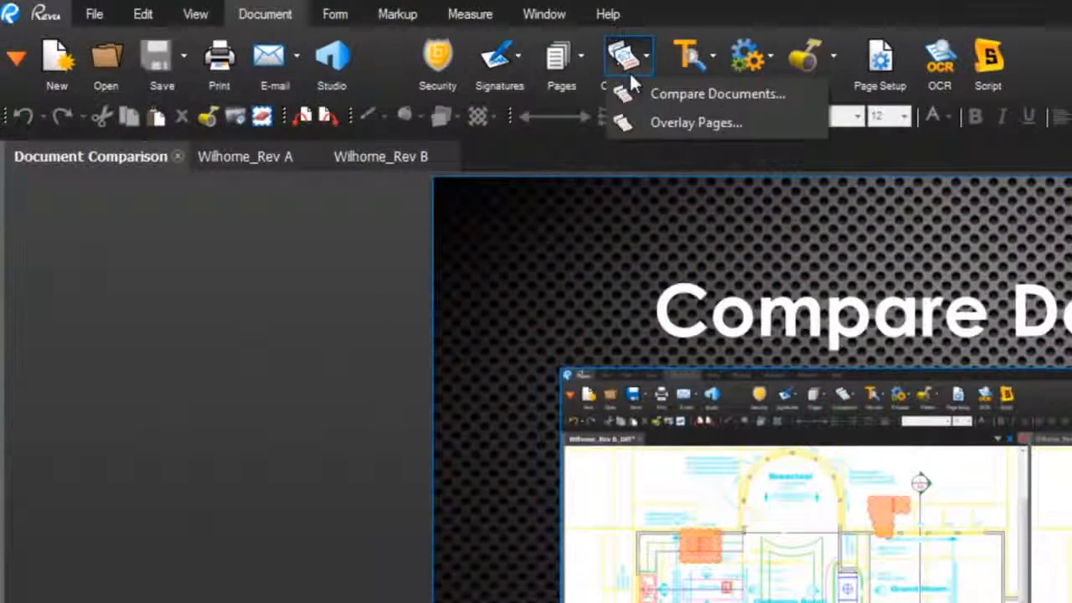
{"action": "left_click", "coordinate": [738, 96]}
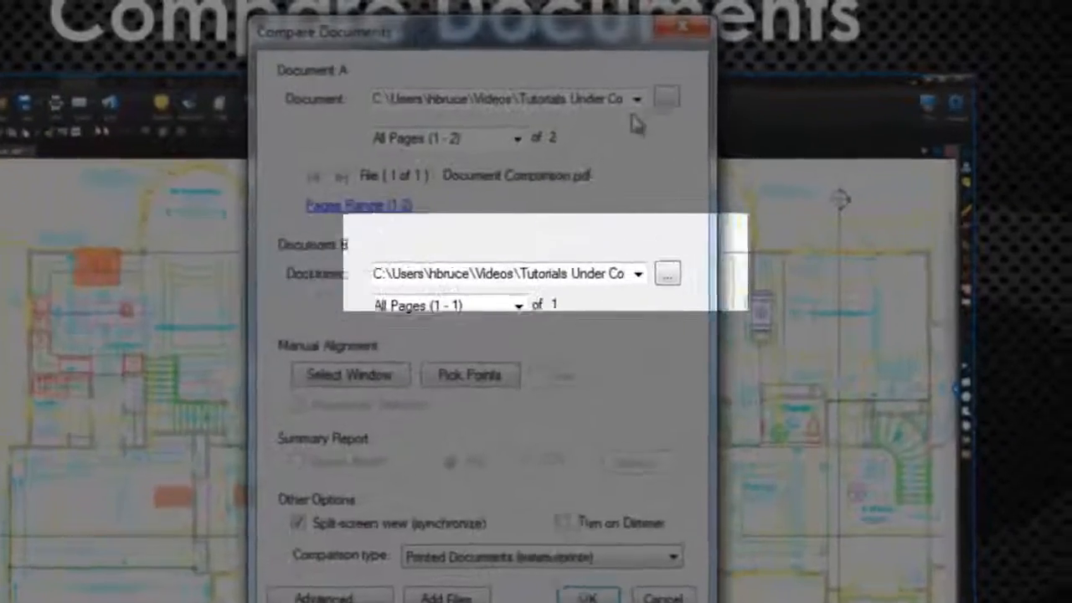
{"action": "left_click", "coordinate": [636, 99]}
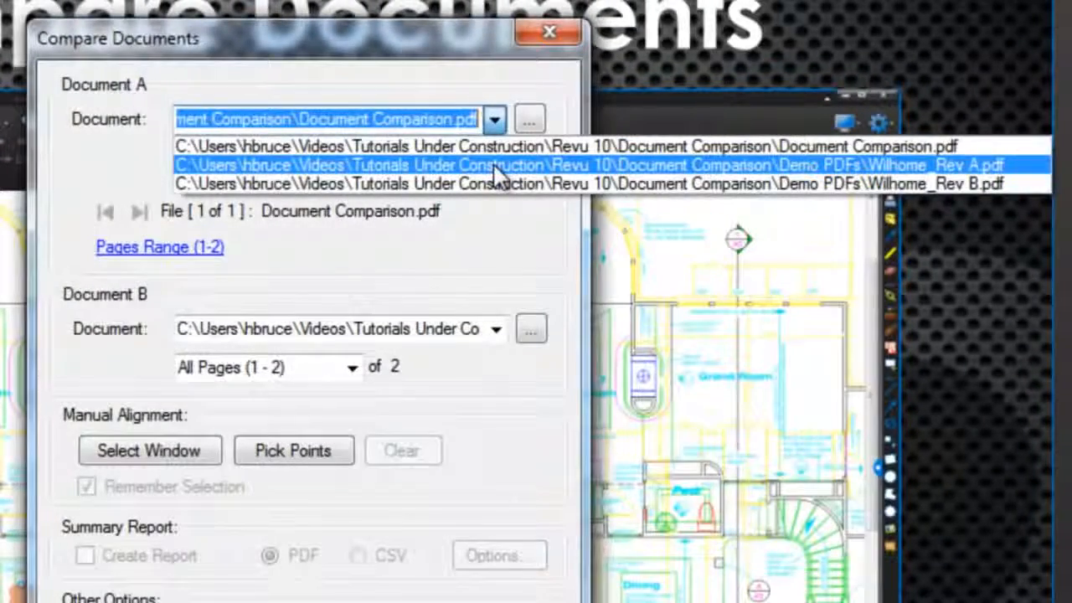
{"action": "left_click", "coordinate": [493, 164]}
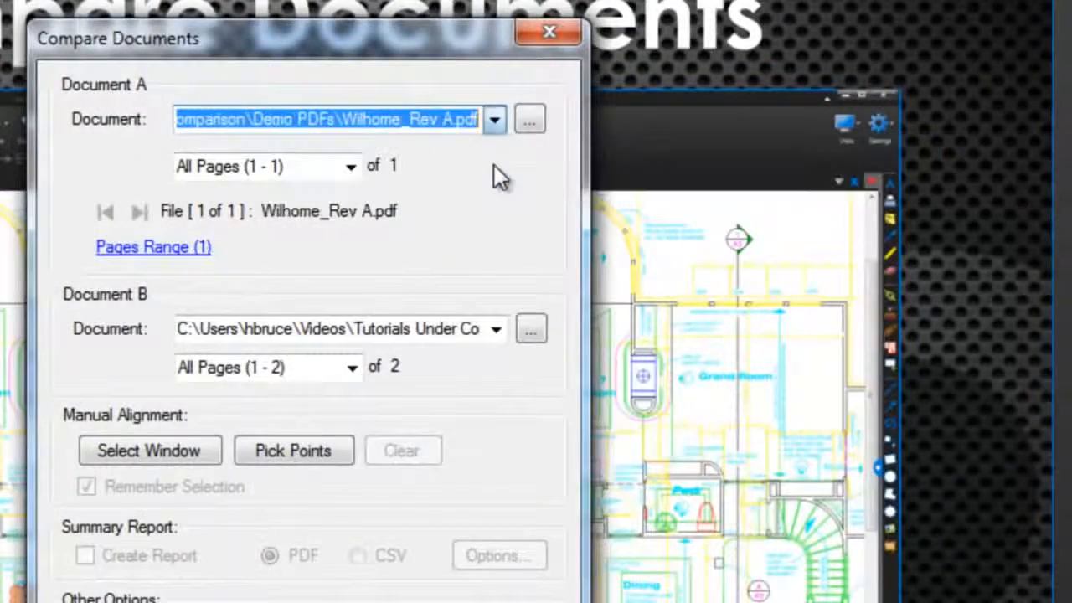
Load Wilhome_Rev B.pdf from the Demo PDFs folder as Document B.
{"action": "left_click", "coordinate": [531, 328]}
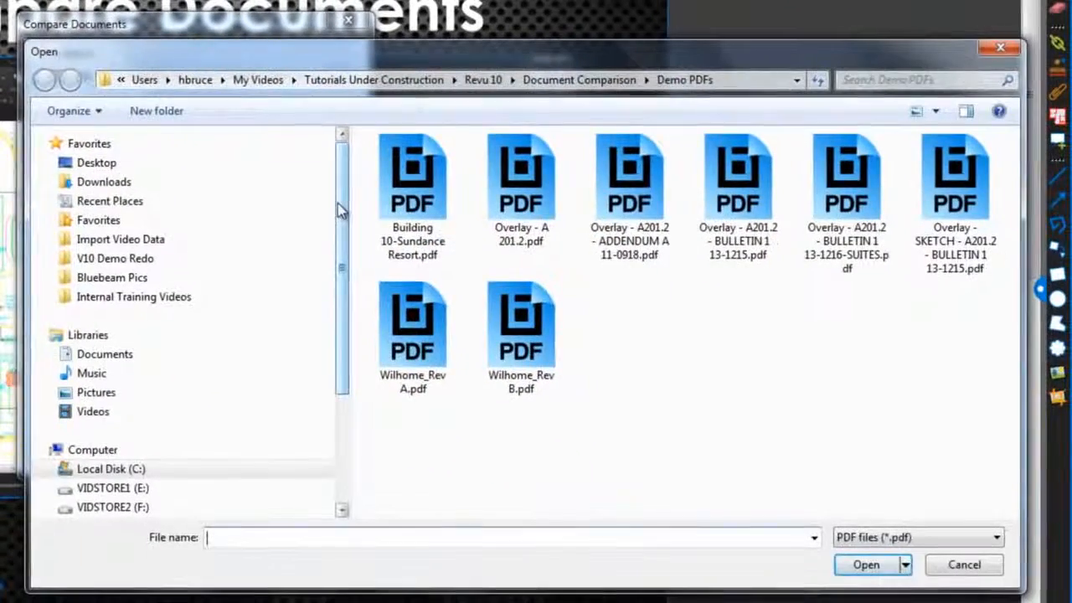
{"action": "left_click", "coordinate": [536, 329]}
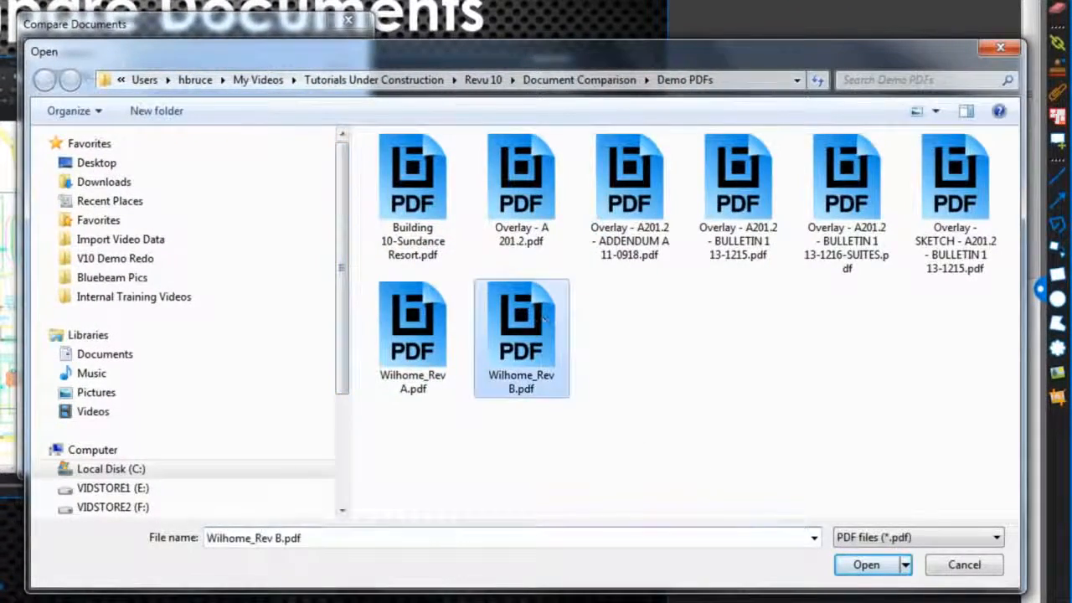
{"action": "left_click", "coordinate": [879, 568]}
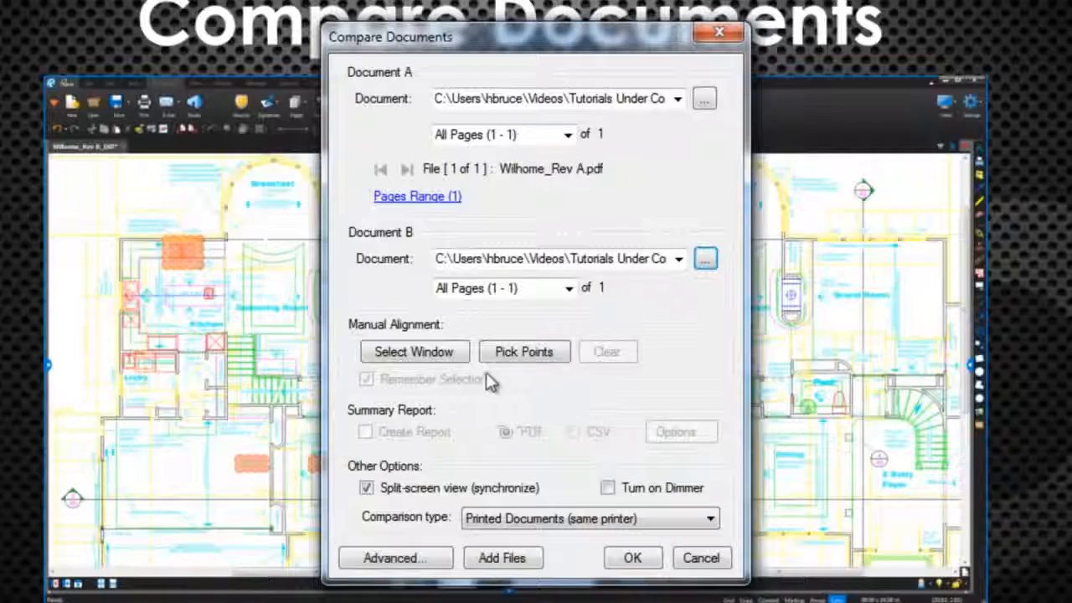
Try a manual alignment window around the drawing area inside the sheet border and clear that selection.
{"action": "left_click", "coordinate": [444, 355]}
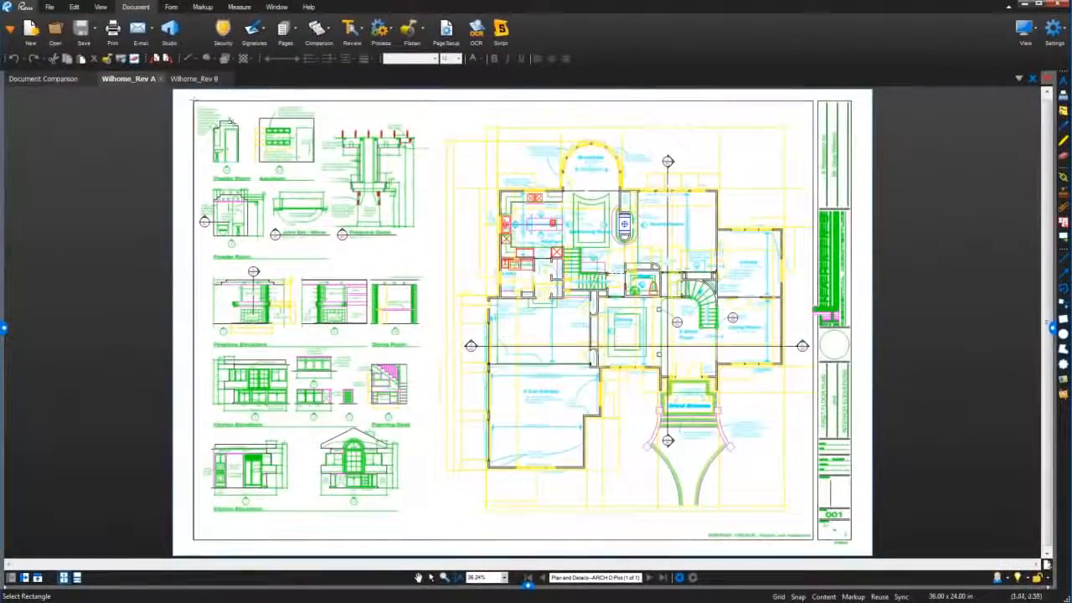
{"action": "mouse_move", "coordinate": [193, 98]}
{"action": "left_mouse_down"}
{"action": "mouse_move", "coordinate": [589, 378]}
{"action": "mouse_move", "coordinate": [795, 502]}
{"action": "mouse_move", "coordinate": [813, 541]}
{"action": "left_mouse_up"}
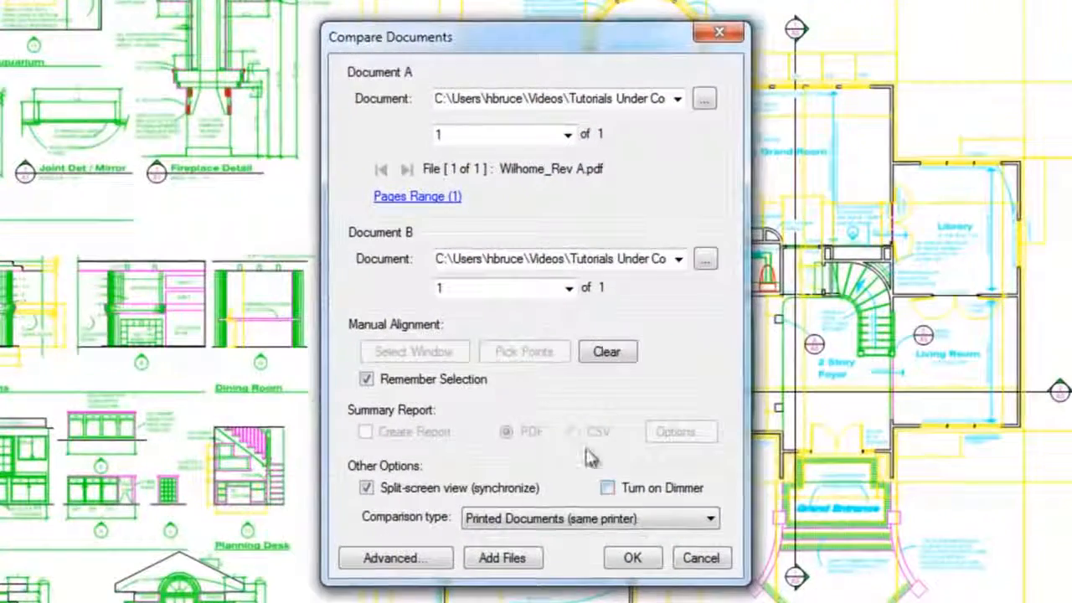
{"action": "left_click", "coordinate": [598, 353]}
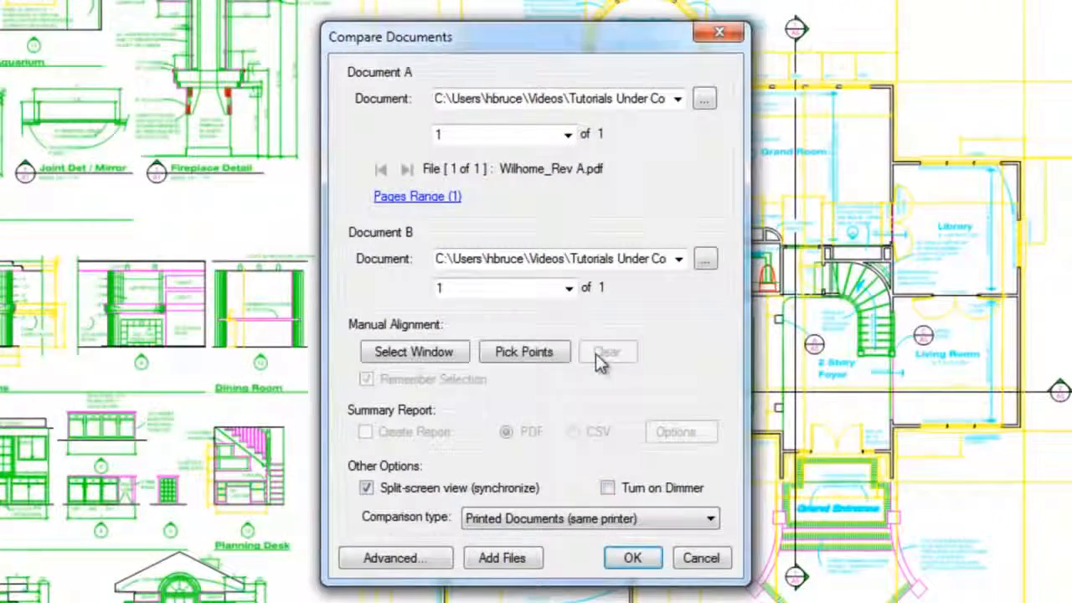
Pick three alignment points on Document A: the kitchen's upper-left, Grand Room's upper-right and garage's lower-left wall corners.
{"action": "left_click", "coordinate": [553, 352]}
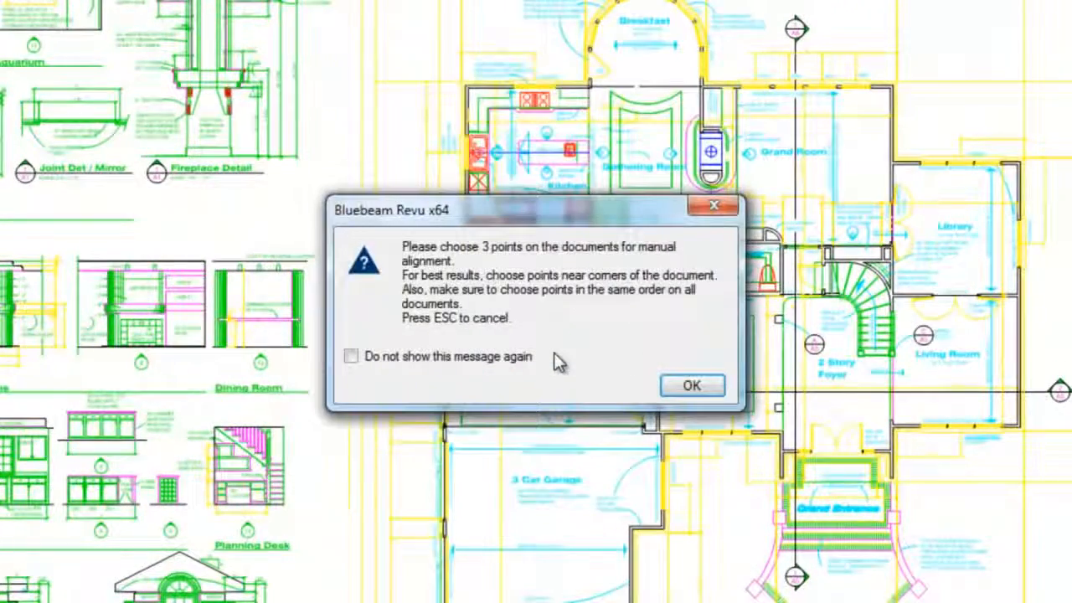
{"action": "left_click", "coordinate": [681, 384]}
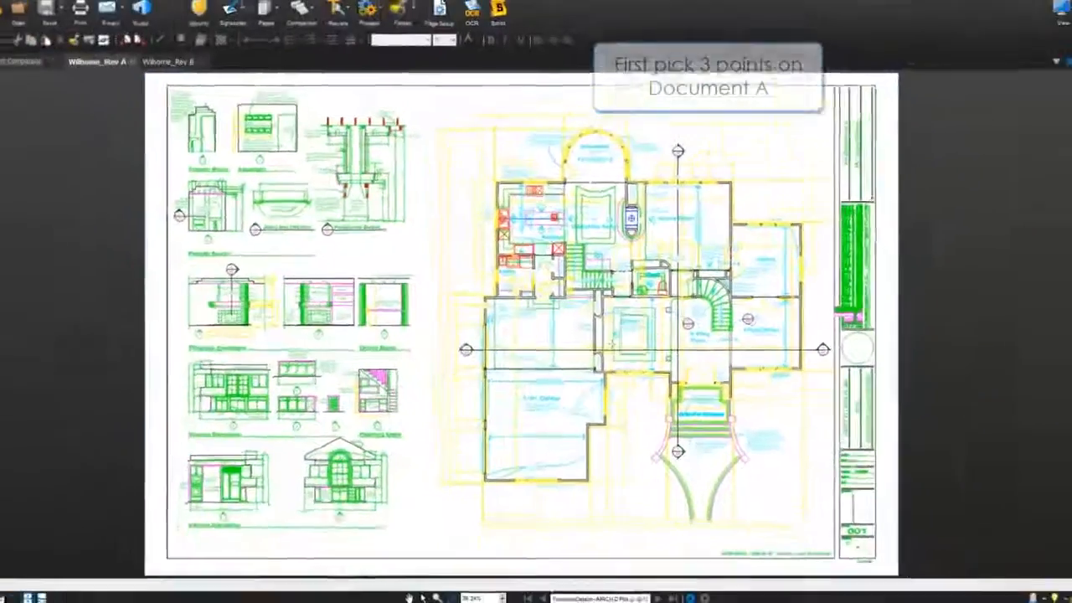
{"action": "scroll", "coordinate": [498, 181], "scroll_direction": "up", "scroll_amount": 6}
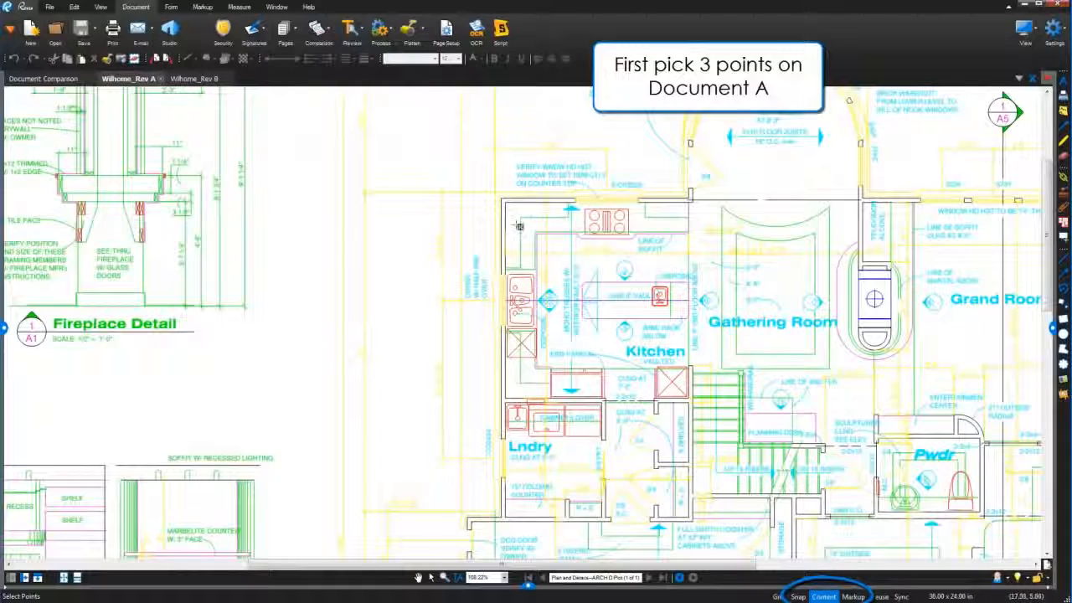
{"action": "left_click", "coordinate": [504, 202]}
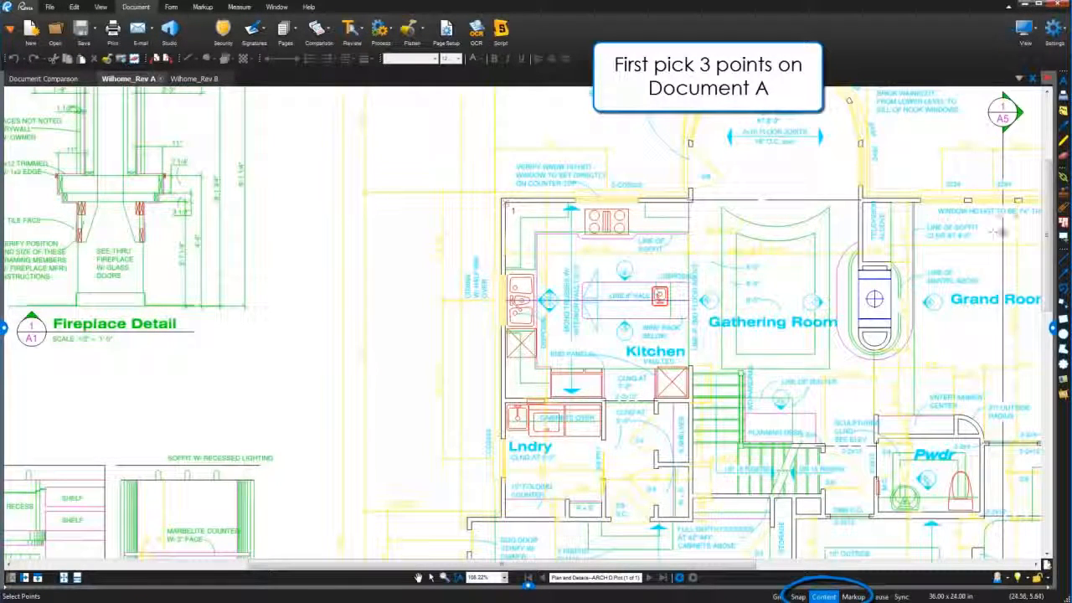
{"action": "left_click_drag", "start_coordinate": [1002, 232], "coordinate": [701, 247]}
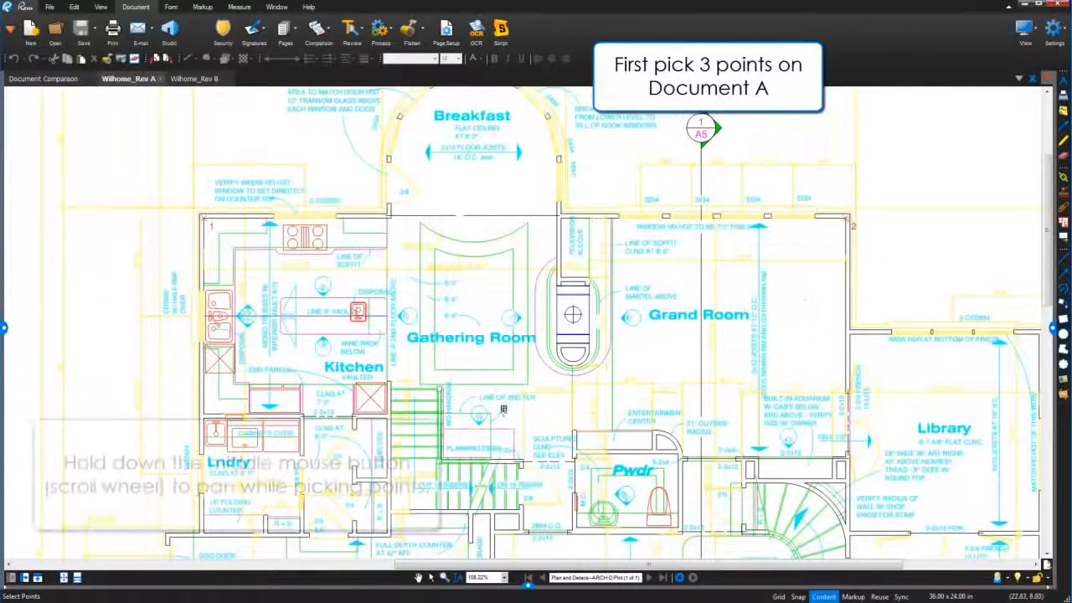
{"action": "left_click_drag", "start_coordinate": [501, 415], "coordinate": [560, 3]}
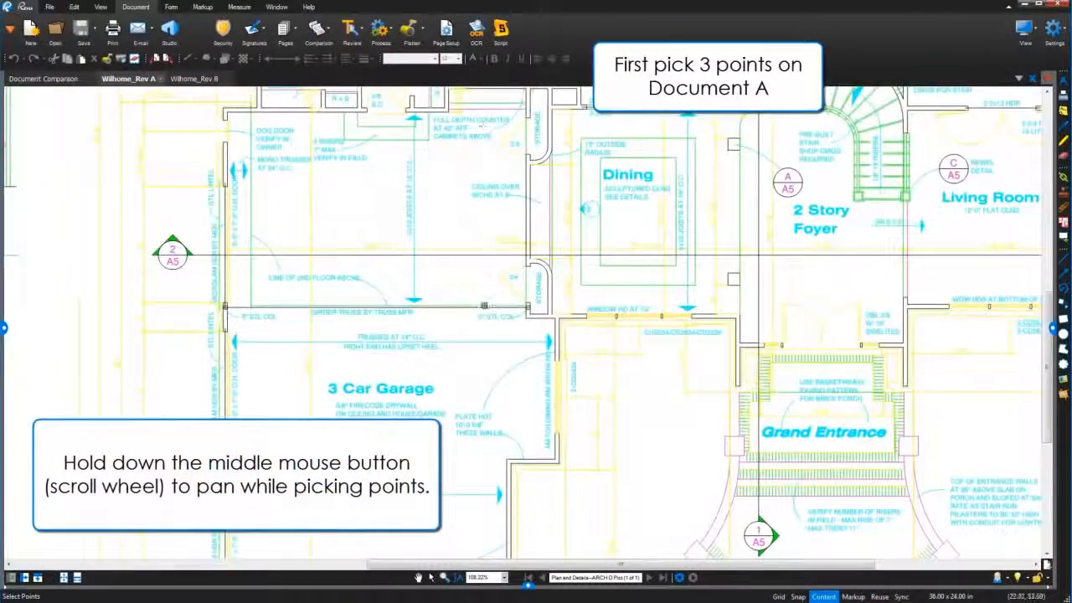
{"action": "left_click_drag", "start_coordinate": [504, 462], "coordinate": [551, 141]}
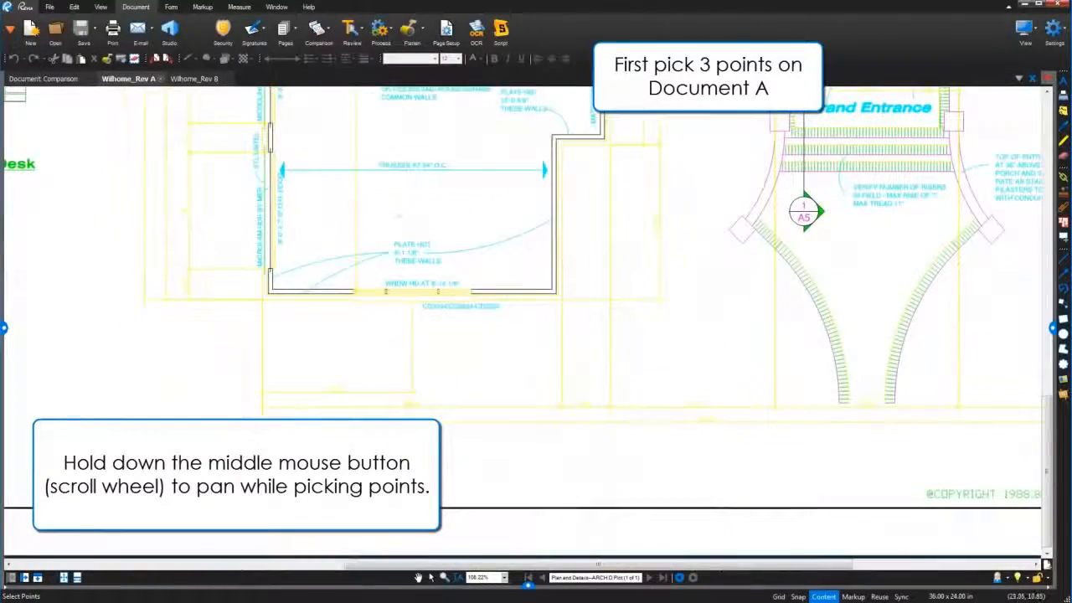
{"action": "left_click", "coordinate": [272, 290]}
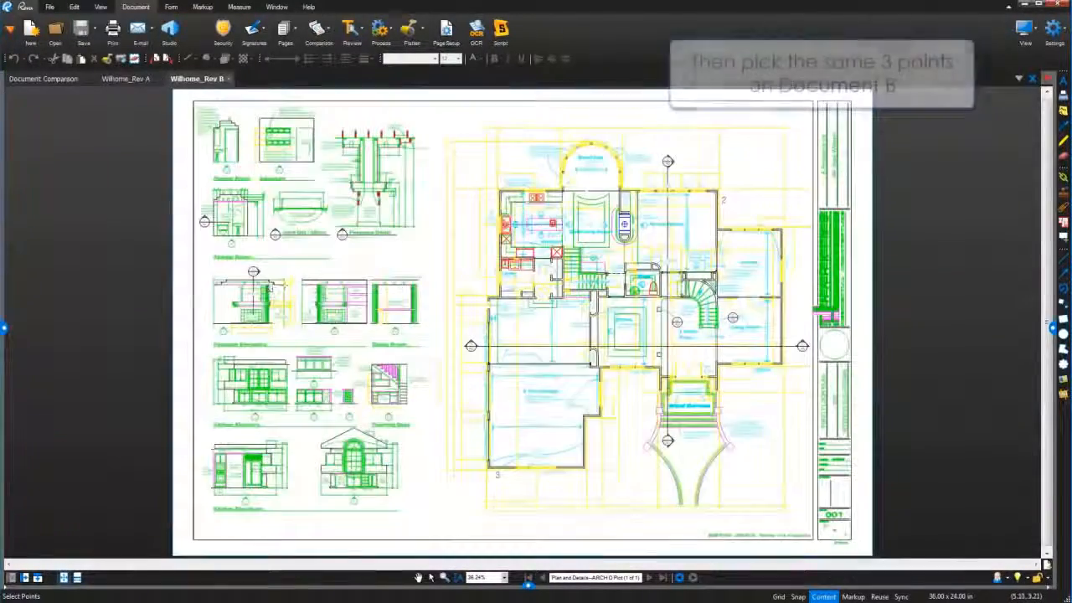
Pick the same three wall corners on Document B in the same order and run the comparison.
{"action": "scroll", "coordinate": [544, 186], "scroll_direction": "up", "scroll_amount": 7}
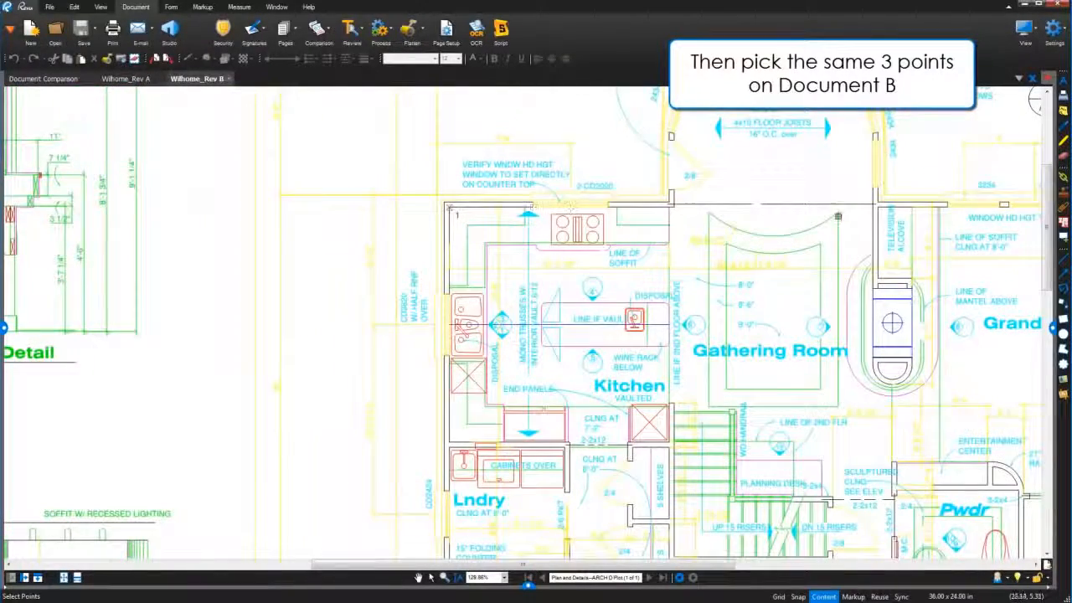
{"action": "left_click_drag", "start_coordinate": [963, 231], "coordinate": [419, 236]}
{"action": "left_click", "coordinate": [675, 209]}
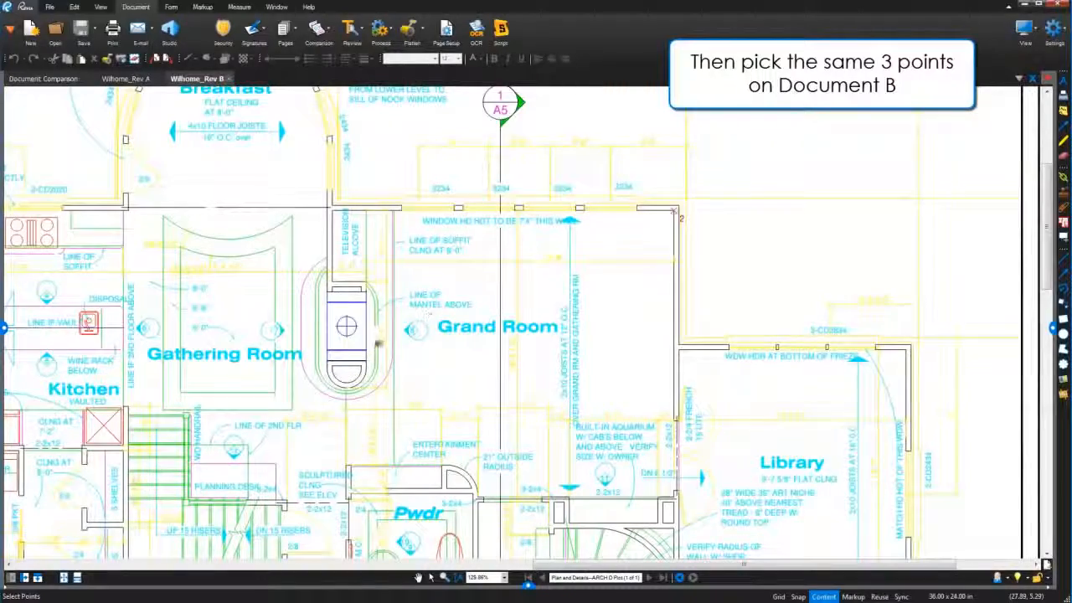
{"action": "left_click_drag", "start_coordinate": [258, 394], "coordinate": [514, 91]}
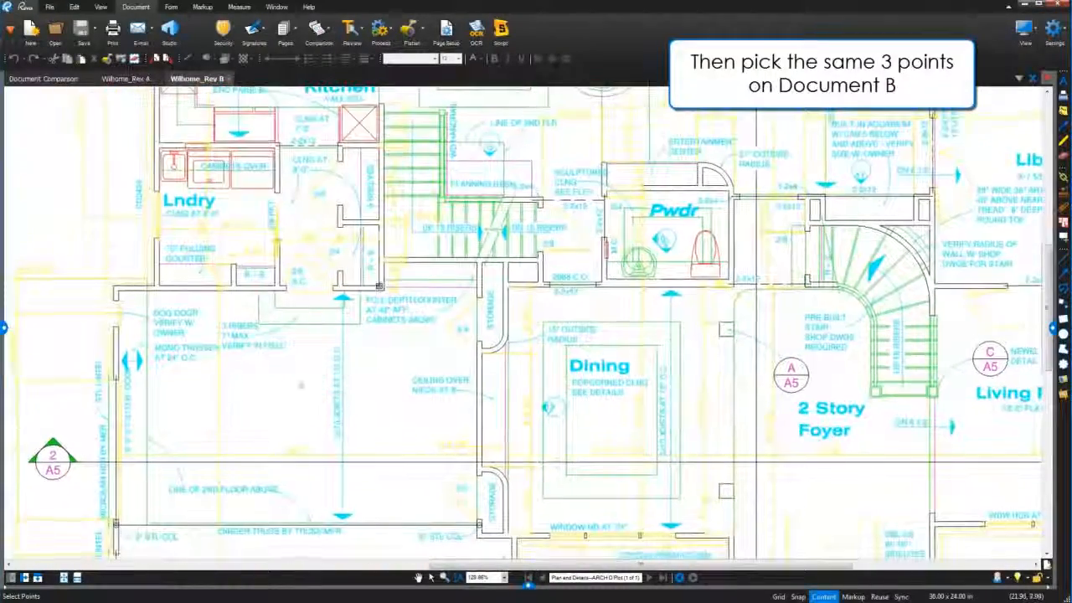
{"action": "mouse_move", "coordinate": [245, 457]}
{"action": "left_mouse_down"}
{"action": "mouse_move", "coordinate": [442, 111]}
{"action": "mouse_move", "coordinate": [461, 17]}
{"action": "left_mouse_up"}
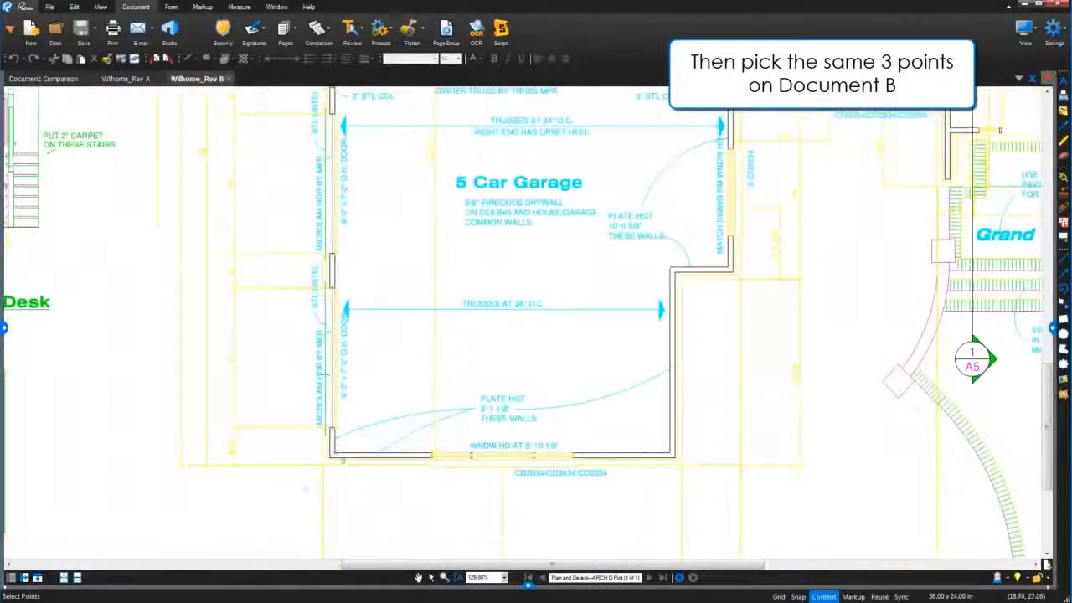
{"action": "left_click", "coordinate": [340, 452]}
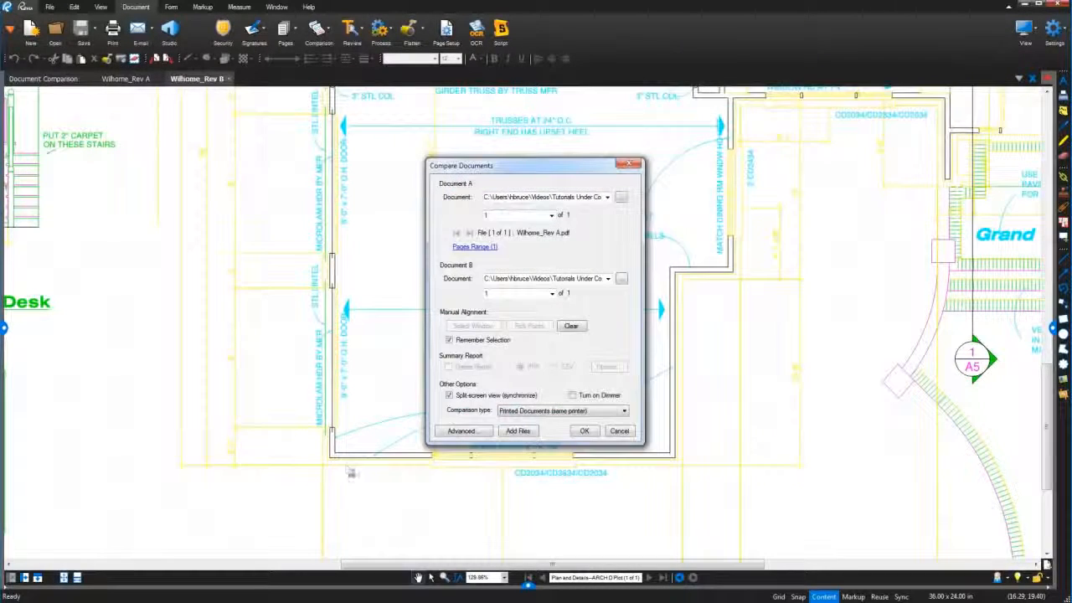
{"action": "left_click", "coordinate": [583, 430]}
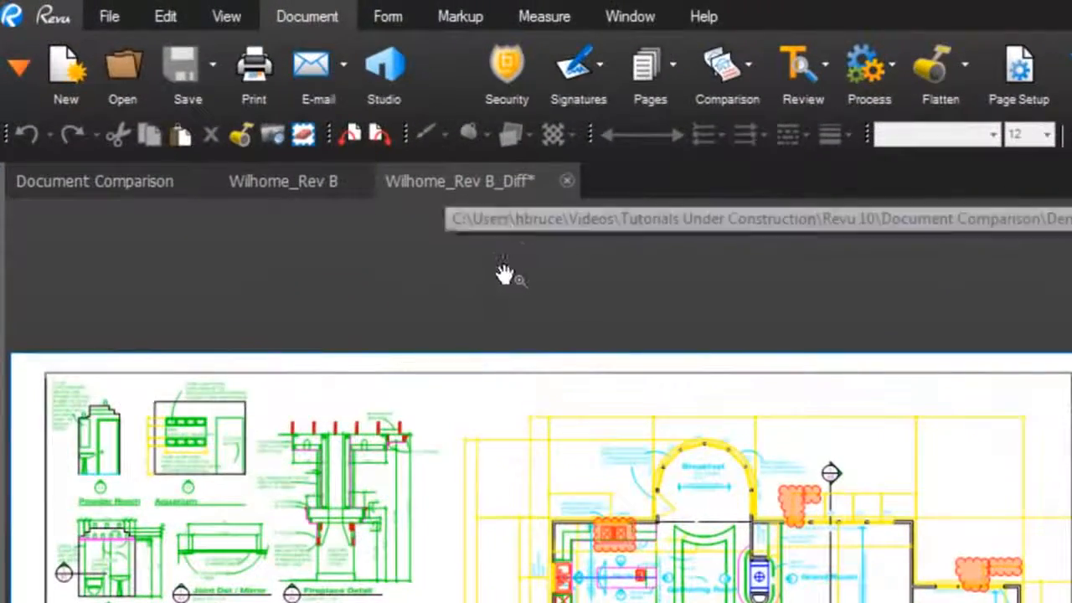
Examine the difference clouds on the floor plan, closing in on the kitchen cooktop alongside Rev A.
{"action": "left_click", "coordinate": [613, 532]}
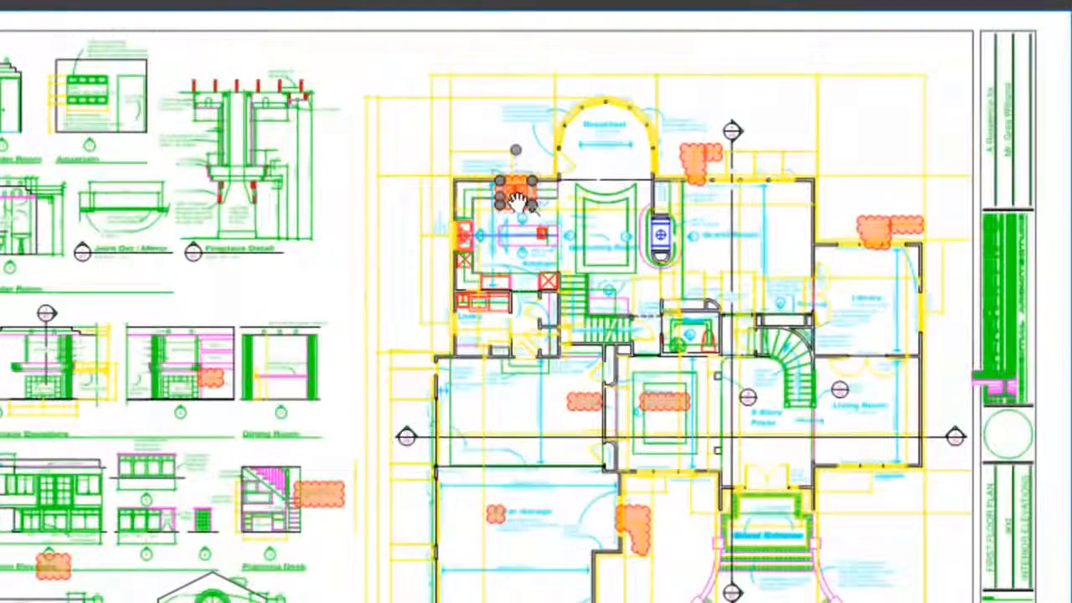
{"action": "left_click", "coordinate": [698, 162]}
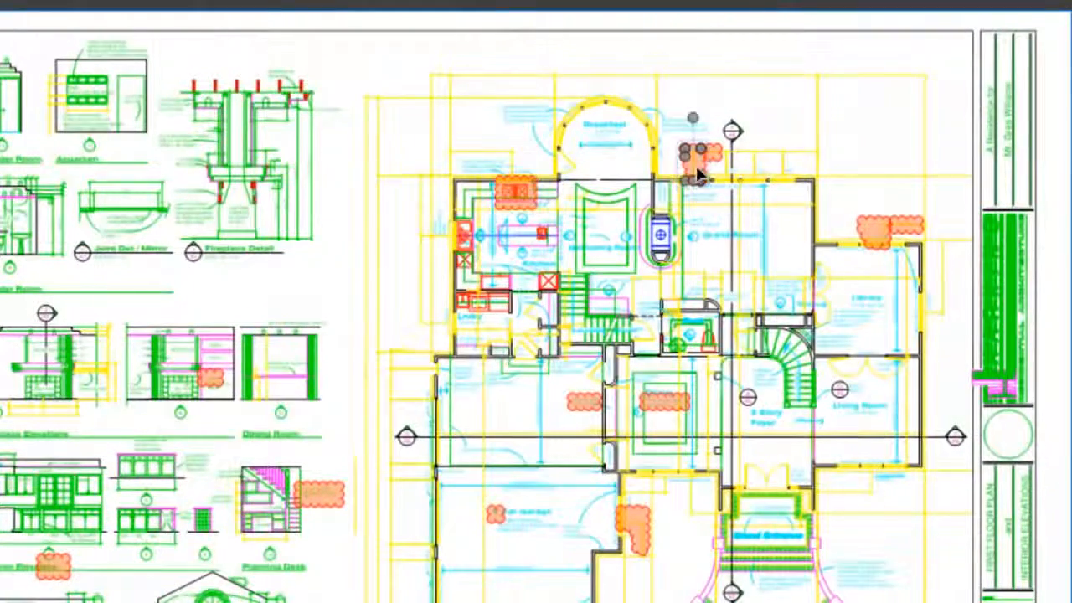
{"action": "left_click", "coordinate": [879, 246]}
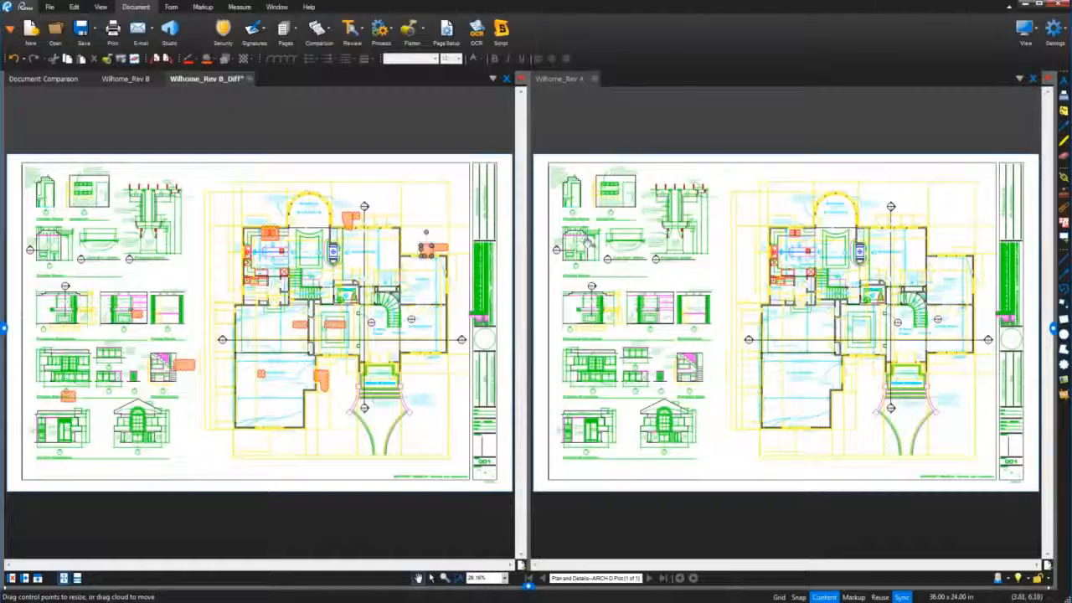
{"action": "scroll", "coordinate": [366, 228], "scroll_direction": "up", "scroll_amount": 1}
{"action": "scroll", "coordinate": [260, 289], "scroll_direction": "up", "scroll_amount": 1}
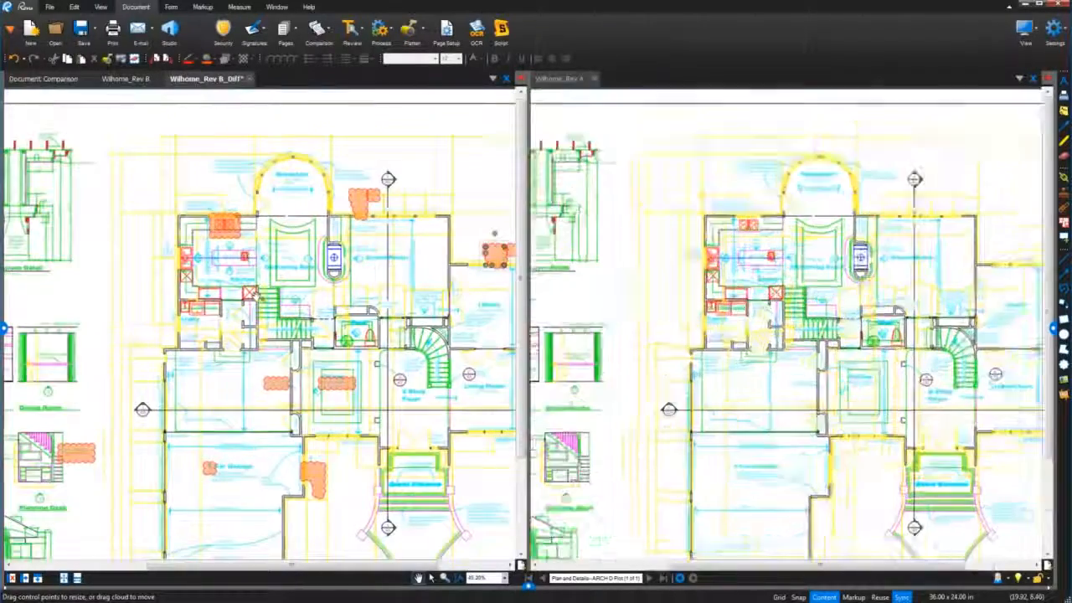
{"action": "scroll", "coordinate": [257, 276], "scroll_direction": "up", "scroll_amount": 1}
{"action": "scroll", "coordinate": [257, 276], "scroll_direction": "up", "scroll_amount": 1}
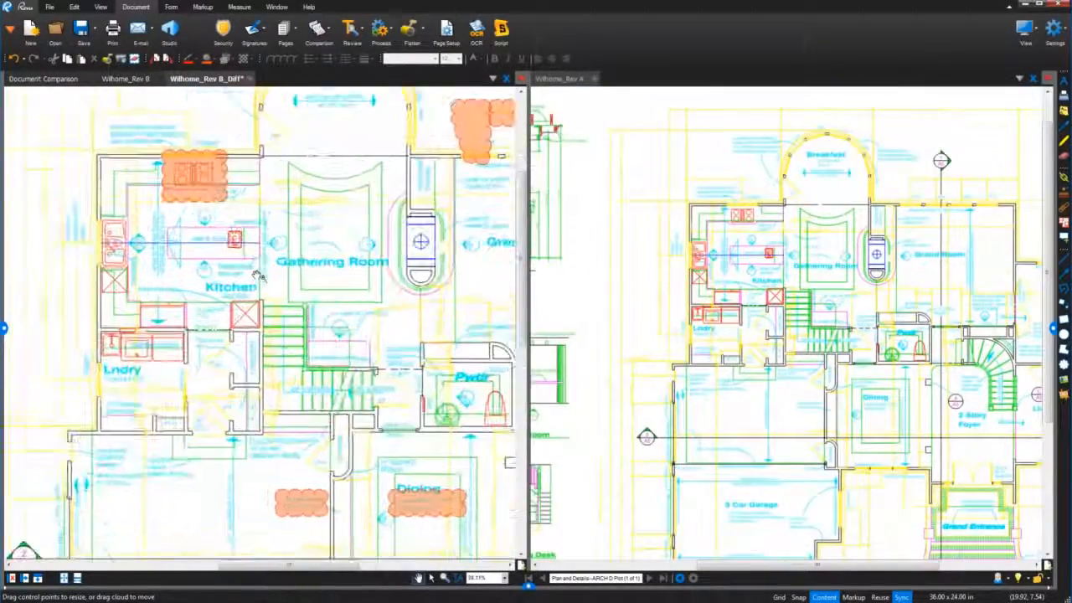
{"action": "scroll", "coordinate": [249, 172], "scroll_direction": "up", "scroll_amount": 3}
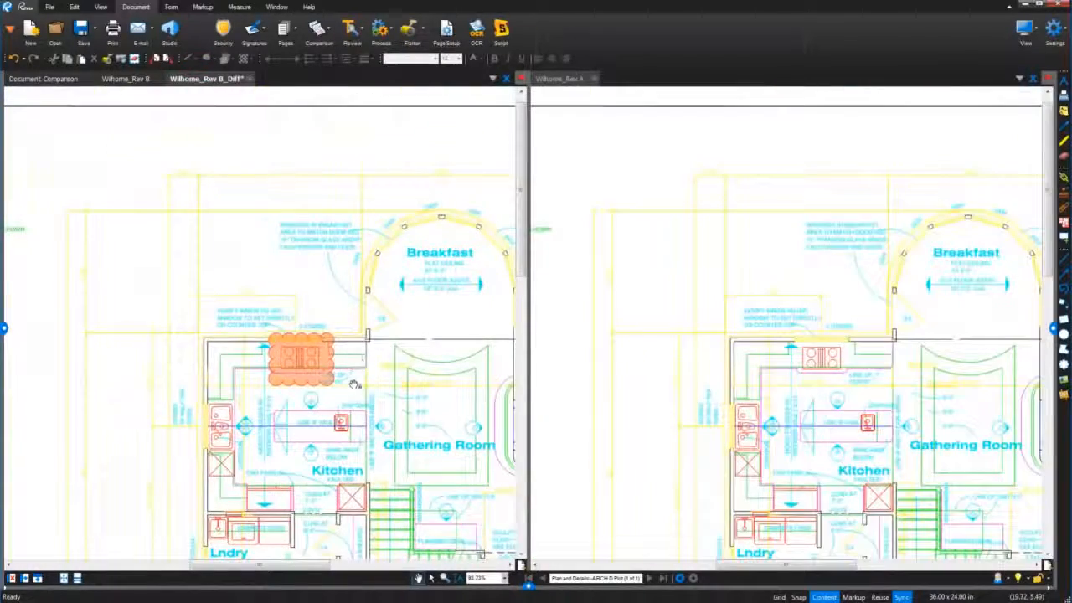
{"action": "scroll", "coordinate": [355, 388], "scroll_direction": "up", "scroll_amount": 2}
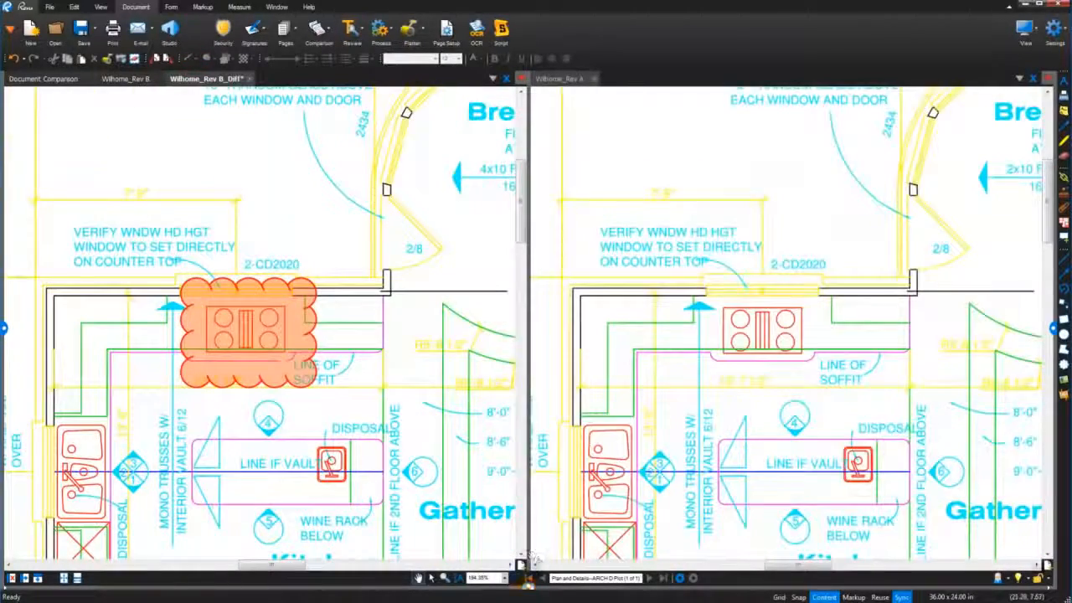
Show the markups list and go through three consecutive listed differences to inspect them on the plans.
{"action": "left_click", "coordinate": [527, 586]}
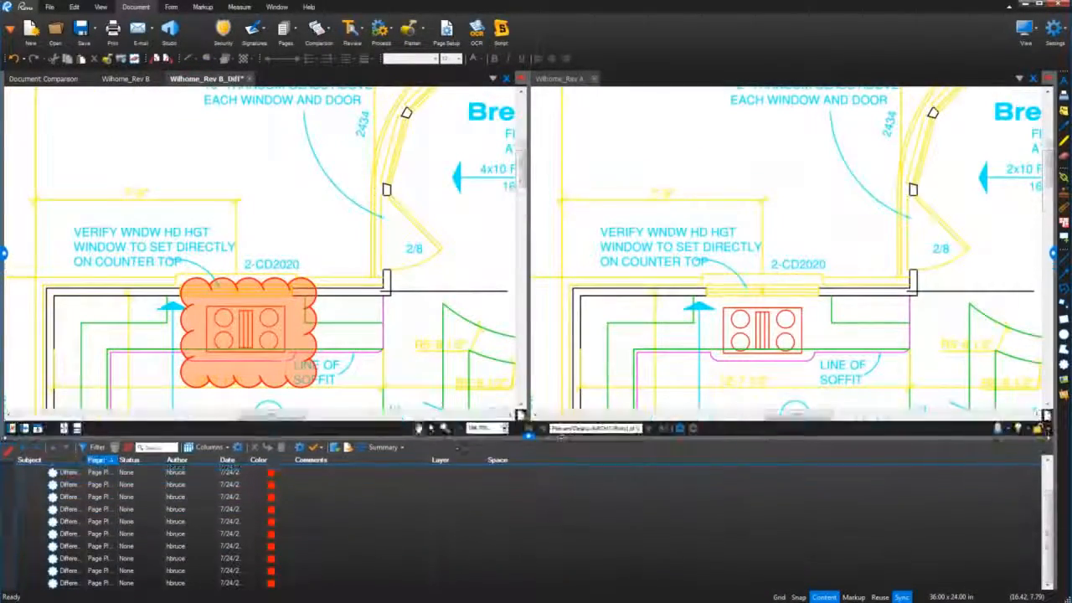
{"action": "left_click", "coordinate": [78, 485]}
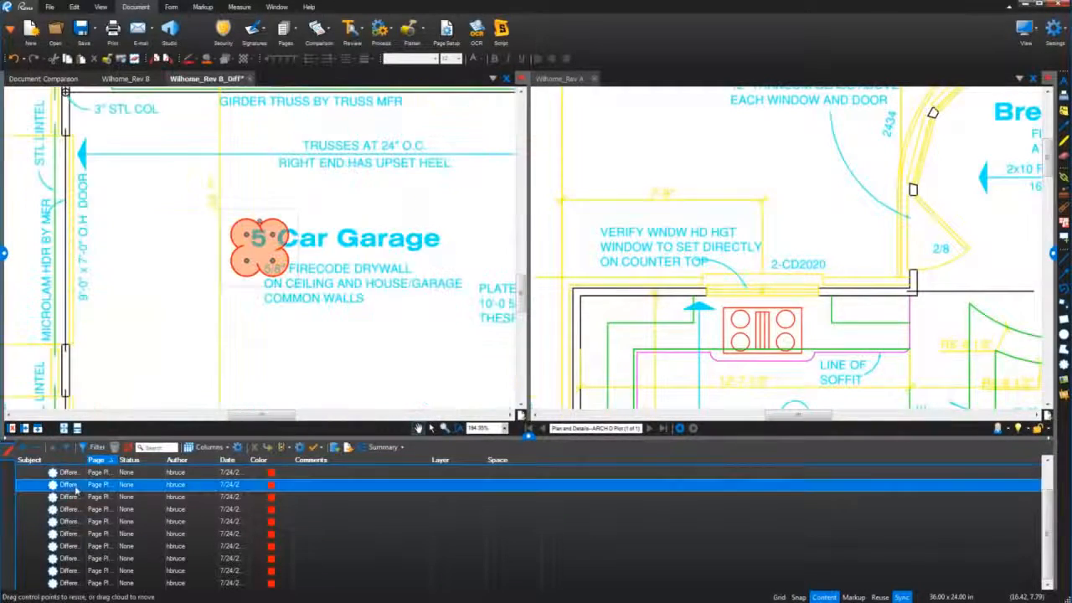
{"action": "left_click", "coordinate": [72, 498]}
{"action": "left_click", "coordinate": [72, 509]}
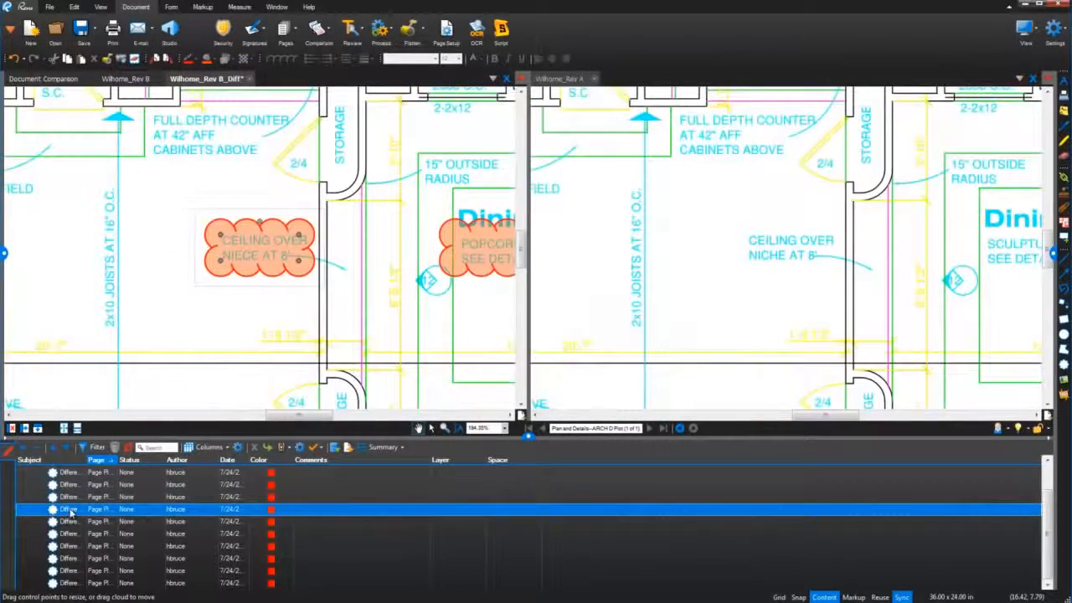
Reply to the Dining ceiling note difference in the markups list with the comment "Was this approved by the Owner?".
{"action": "left_click", "coordinate": [72, 520]}
{"action": "left_click", "coordinate": [72, 533]}
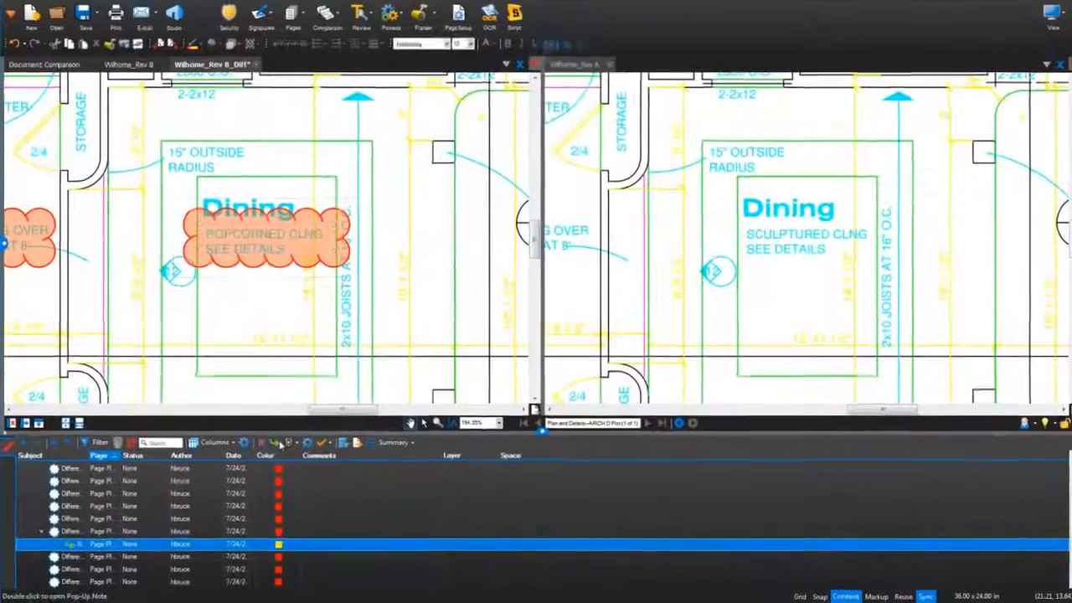
{"action": "left_click", "coordinate": [280, 444]}
{"action": "type", "text": "Was t"}
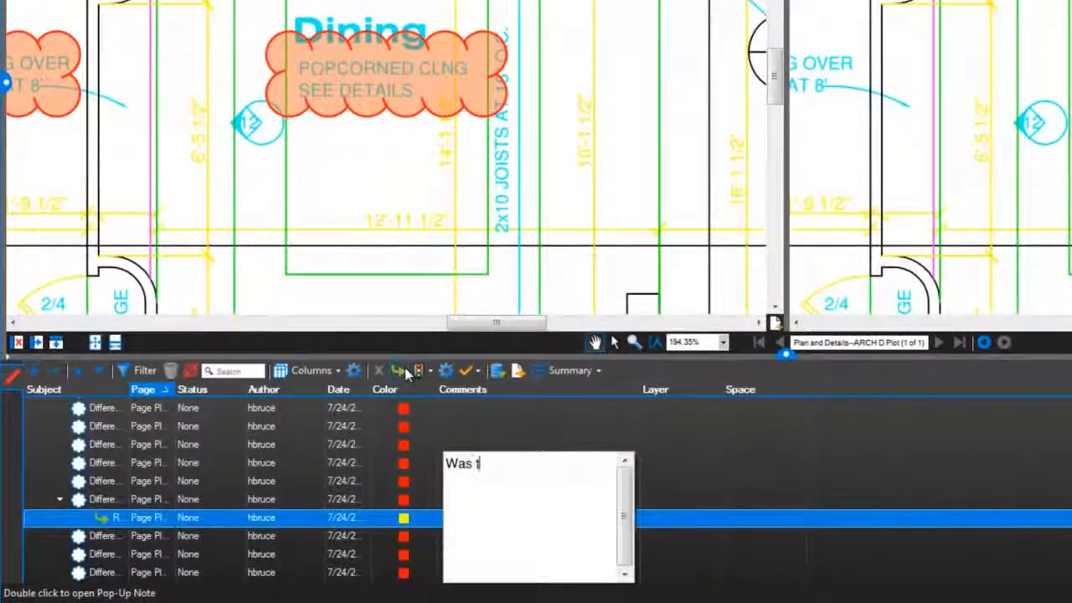
{"action": "type", "text": "his approved by the Owner?"}
{"action": "left_click", "coordinate": [680, 526]}
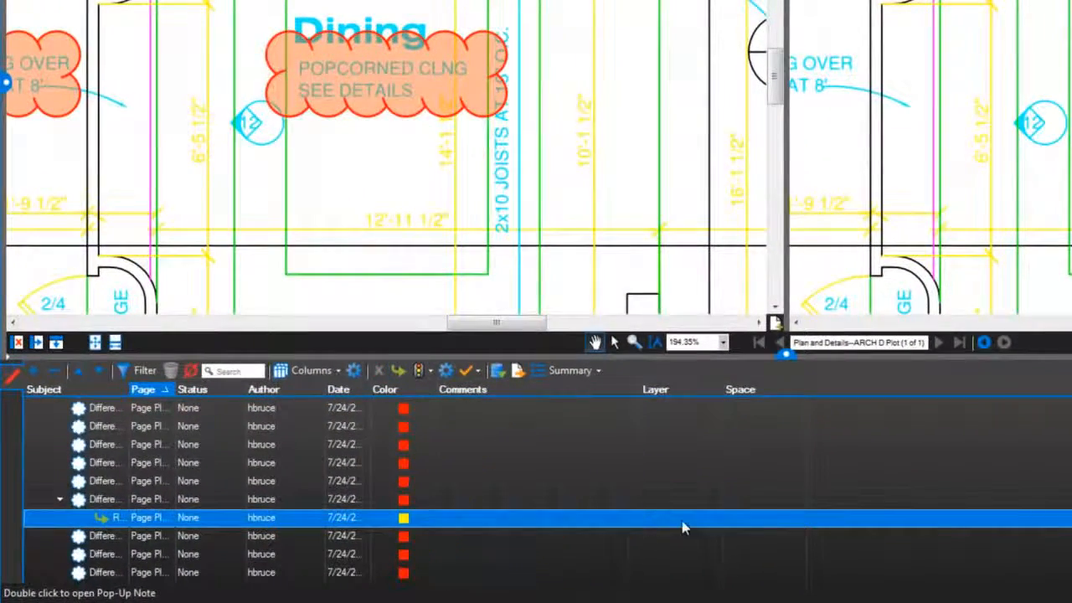
Show the Checkmark column in the markups list and tick the Dining ceiling note difference.
{"action": "left_click", "coordinate": [149, 501]}
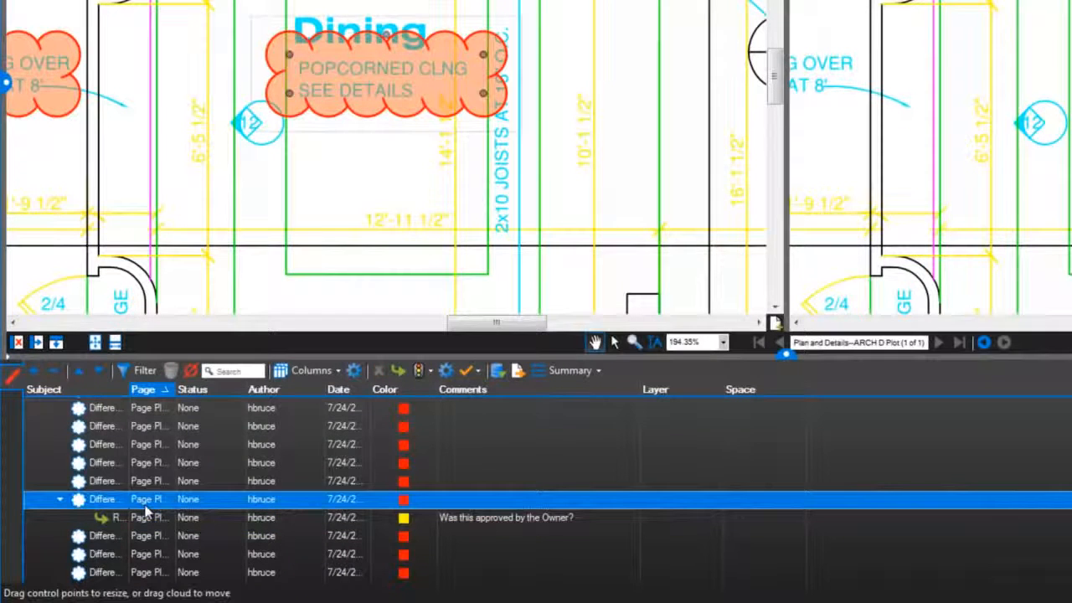
{"action": "left_click", "coordinate": [337, 370]}
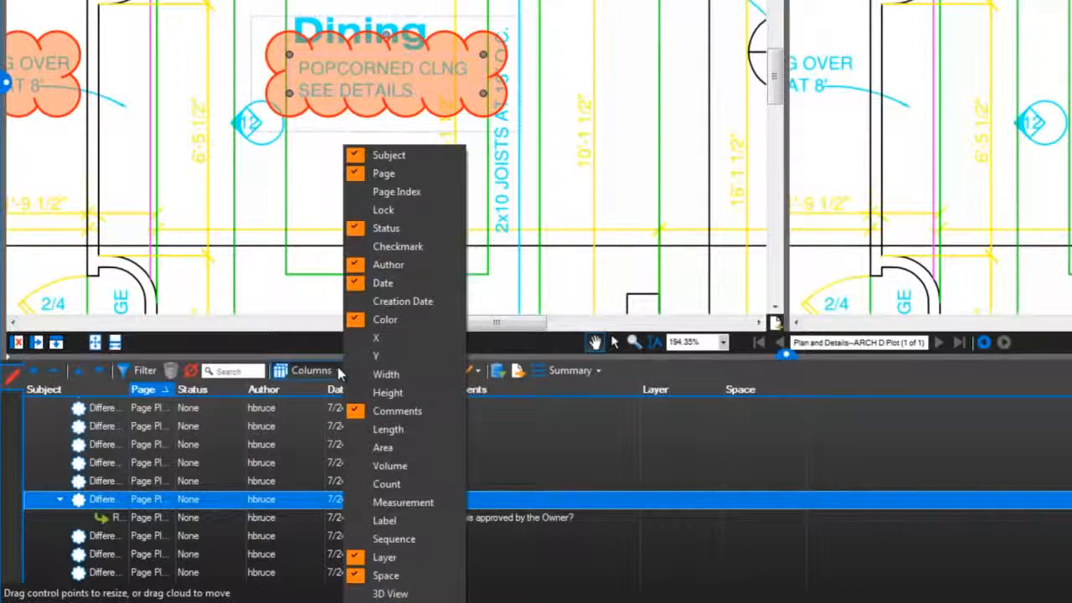
{"action": "left_click", "coordinate": [382, 246]}
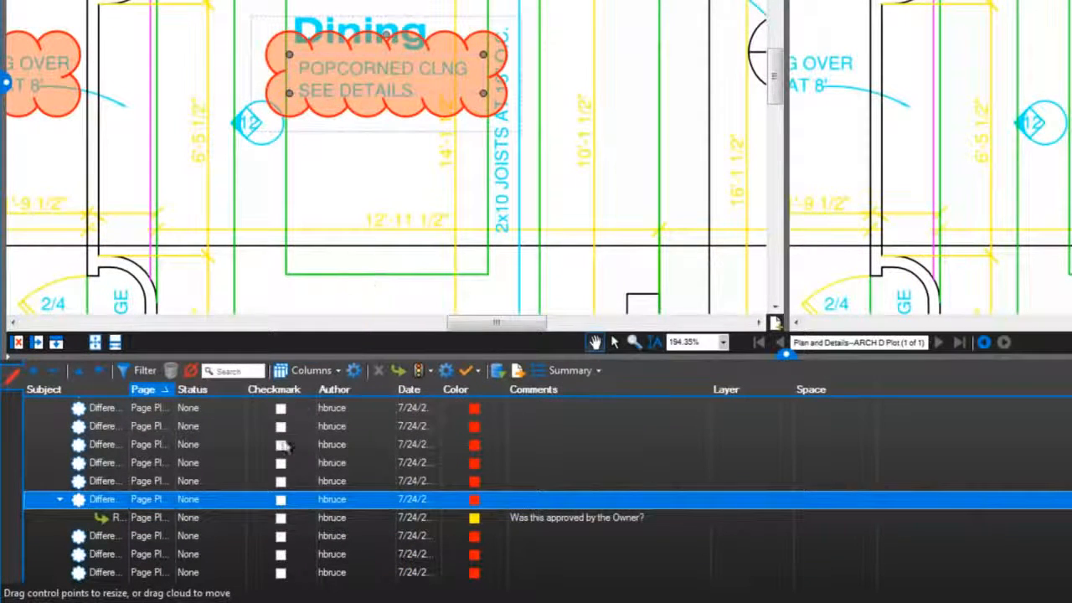
{"action": "left_click", "coordinate": [280, 499]}
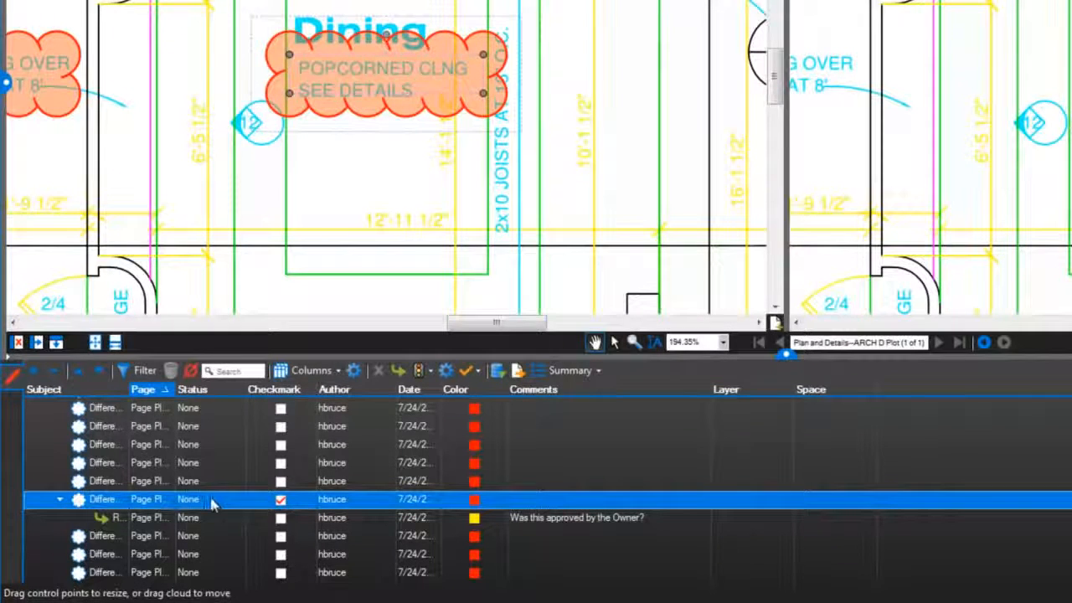
Set the status of the Dining ceiling note difference to Rejected.
{"action": "left_click", "coordinate": [212, 501]}
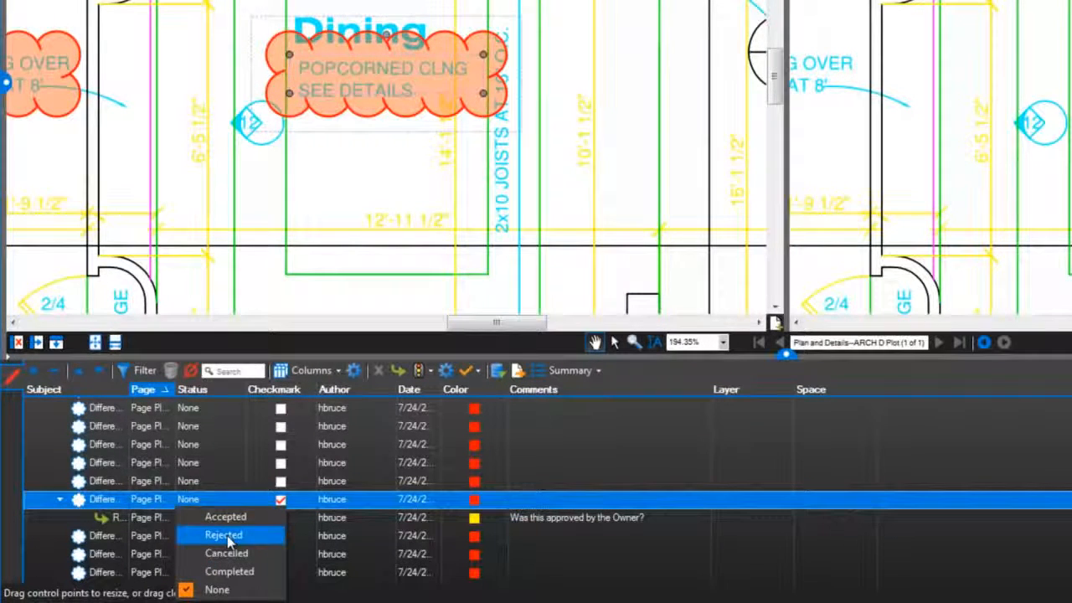
{"action": "left_click", "coordinate": [227, 540]}
{"action": "left_click_drag", "start_coordinate": [245, 390], "coordinate": [306, 405]}
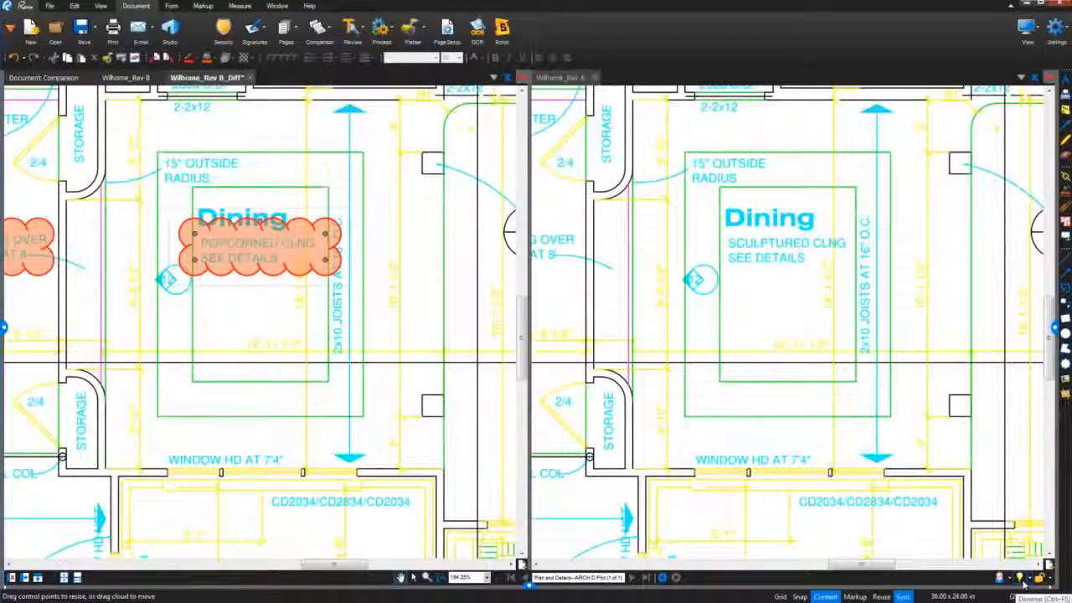
Turn on the dimmer for the difference drawing and set its level to 20%, with the whole sheet in view.
{"action": "left_click", "coordinate": [1021, 580]}
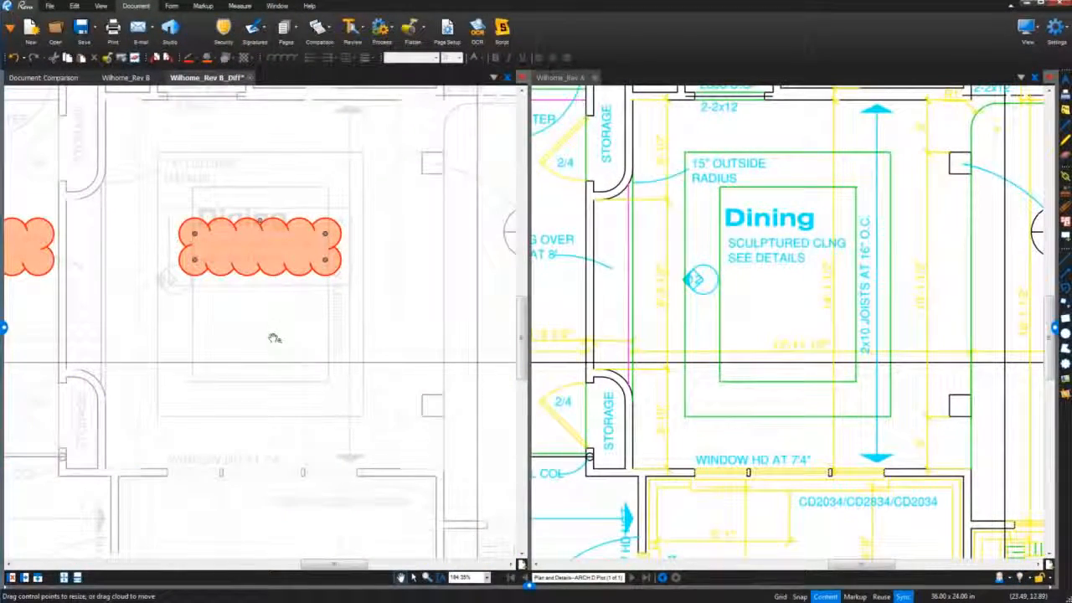
{"action": "left_click", "coordinate": [70, 578]}
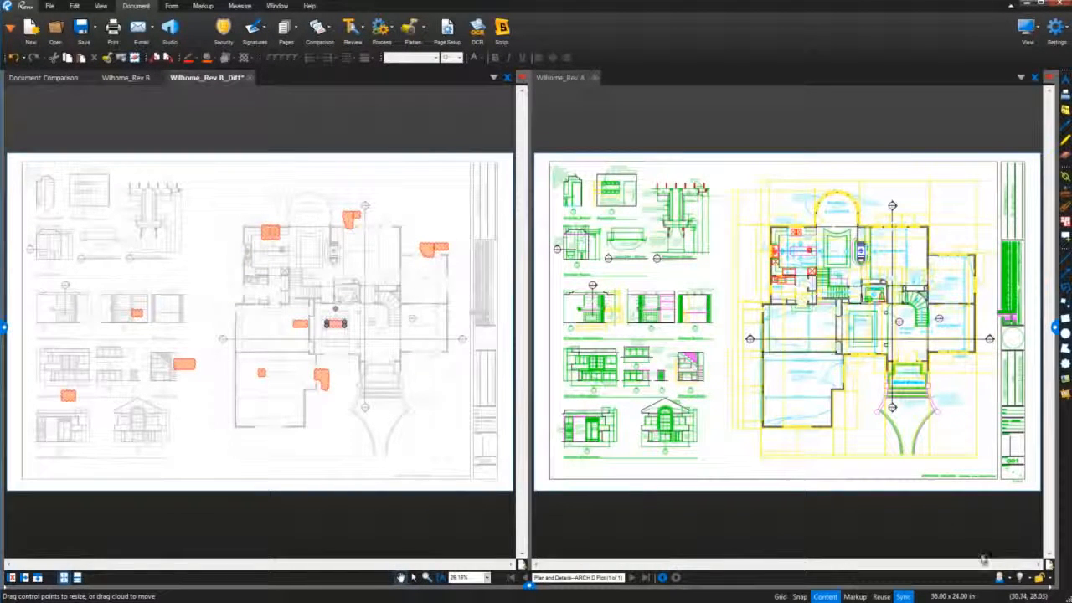
{"action": "left_click", "coordinate": [1031, 582]}
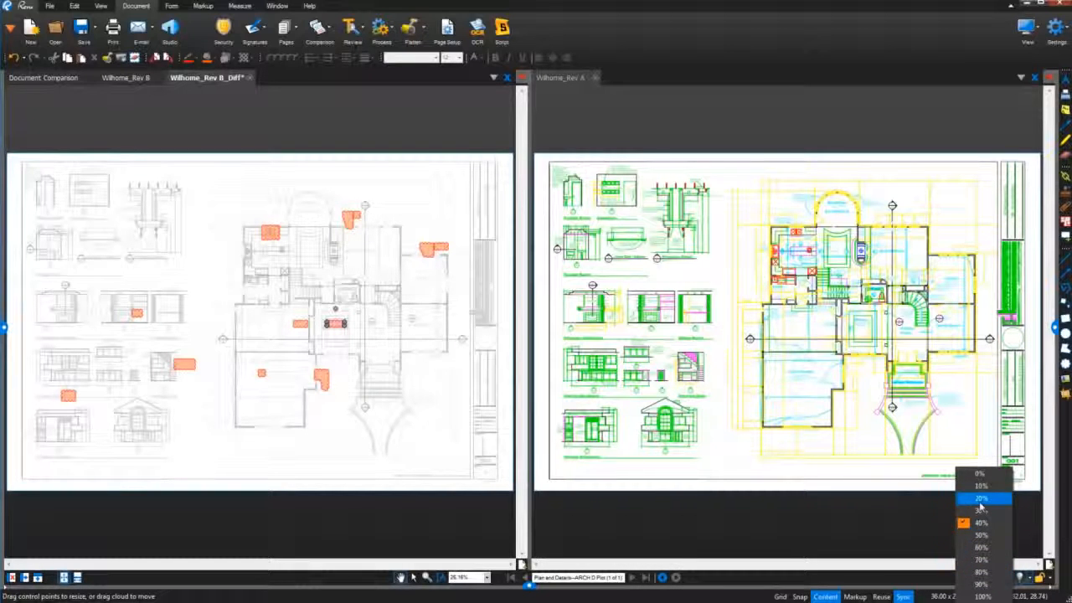
{"action": "left_click", "coordinate": [981, 499]}
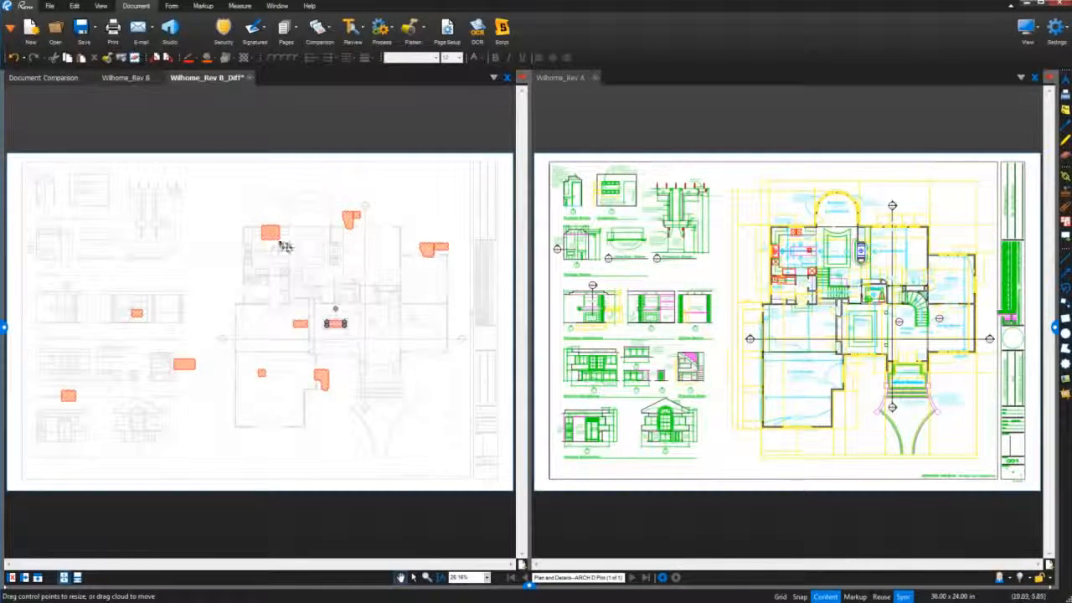
{"action": "left_click", "coordinate": [281, 242]}
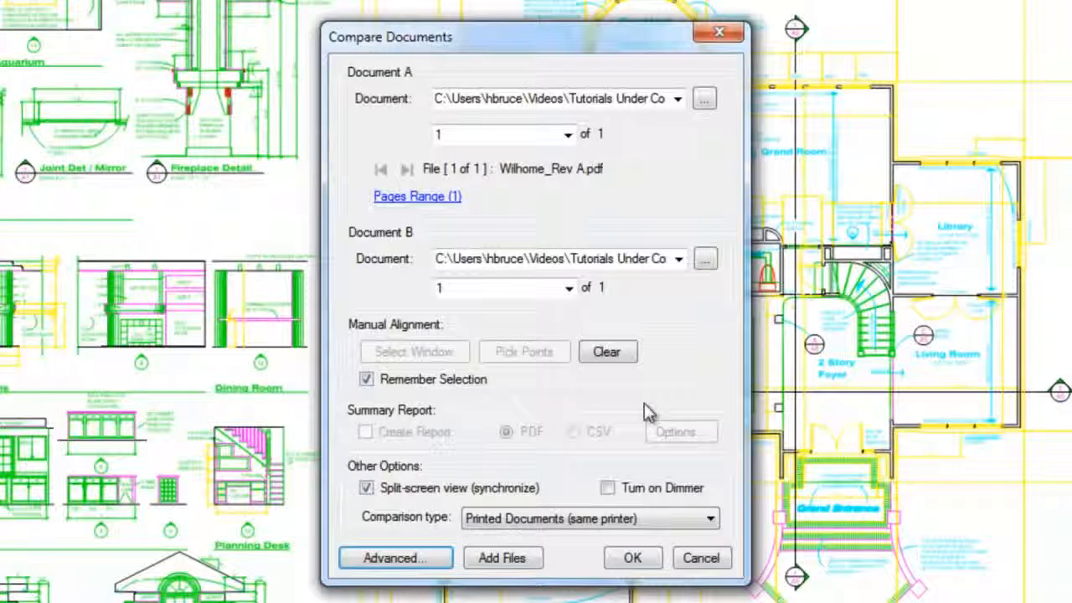
Keep the synchronized split-screen view, turn on the dimmer and set the comparison type to Scanned Documents.
{"action": "left_click", "coordinate": [414, 493]}
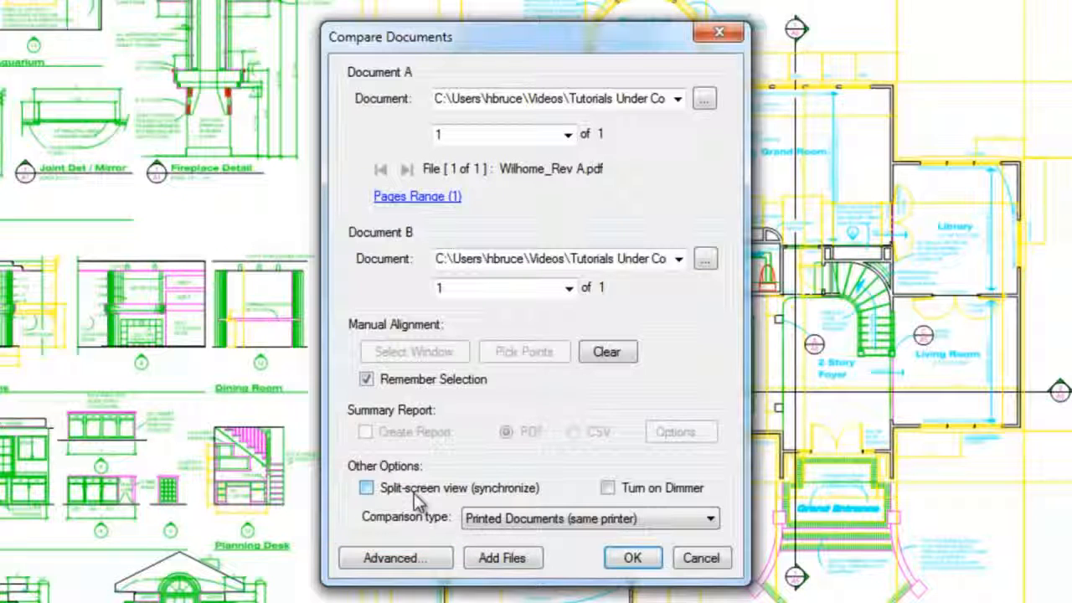
{"action": "left_click", "coordinate": [414, 493]}
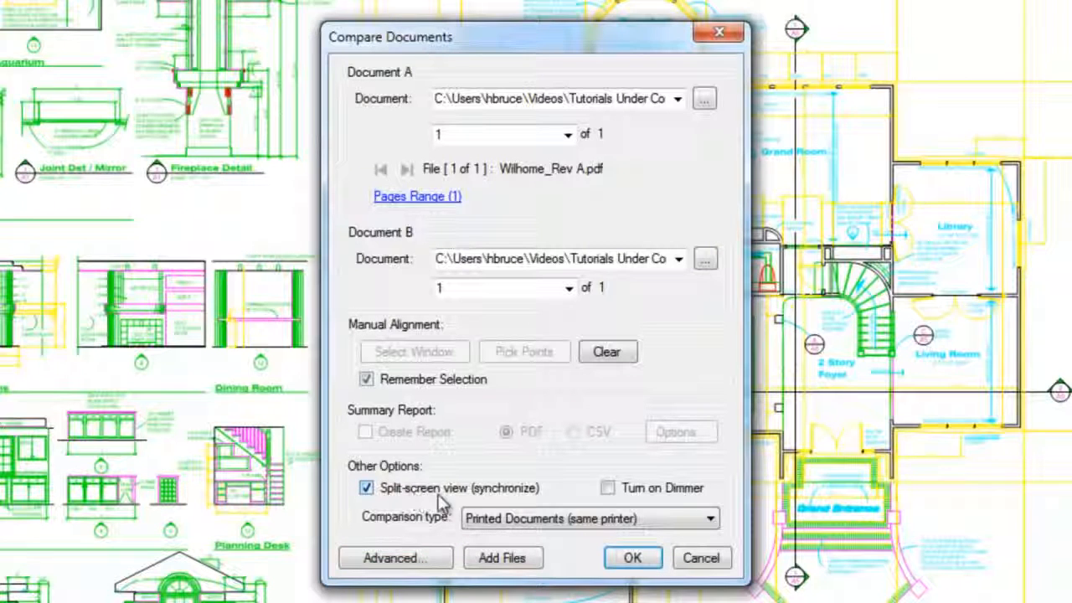
{"action": "left_click", "coordinate": [606, 521]}
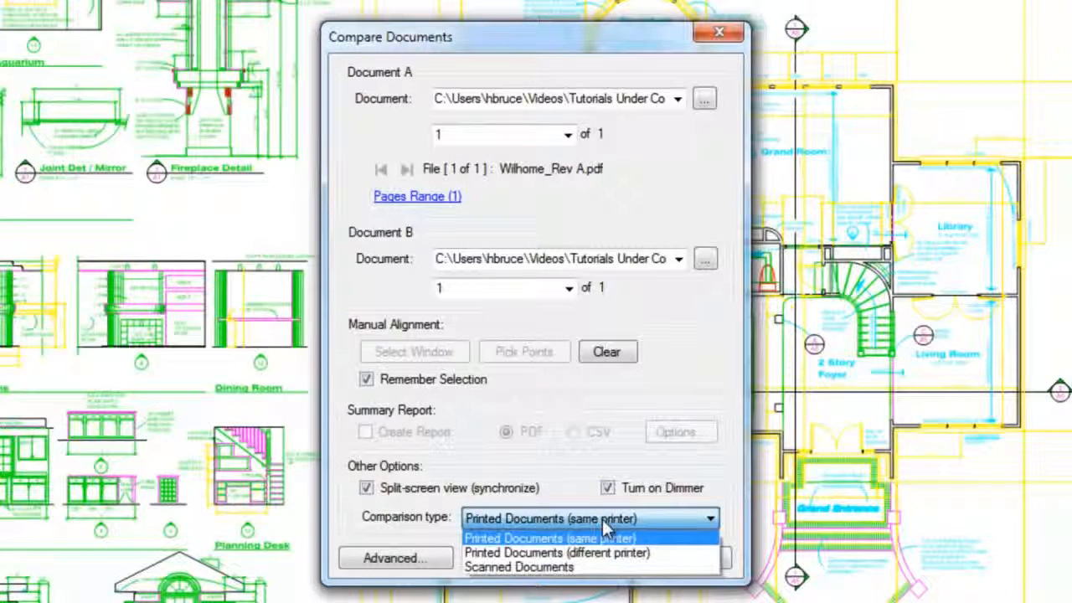
{"action": "left_click", "coordinate": [674, 568]}
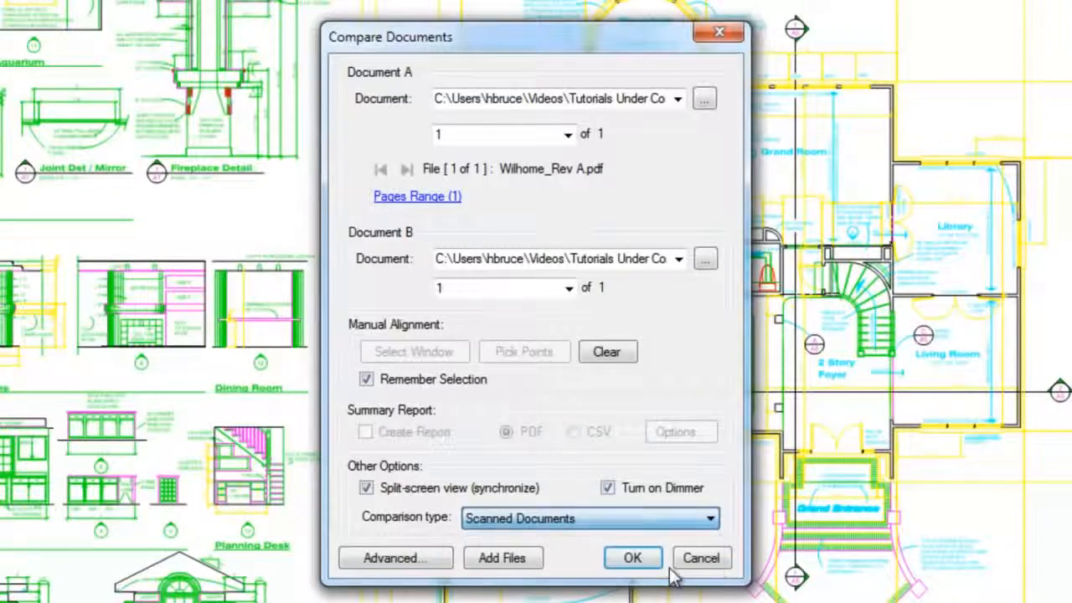
In the advanced comparison options, set the grid size to 0.5 inch and raise the color sensitivity slightly.
{"action": "left_click", "coordinate": [390, 558]}
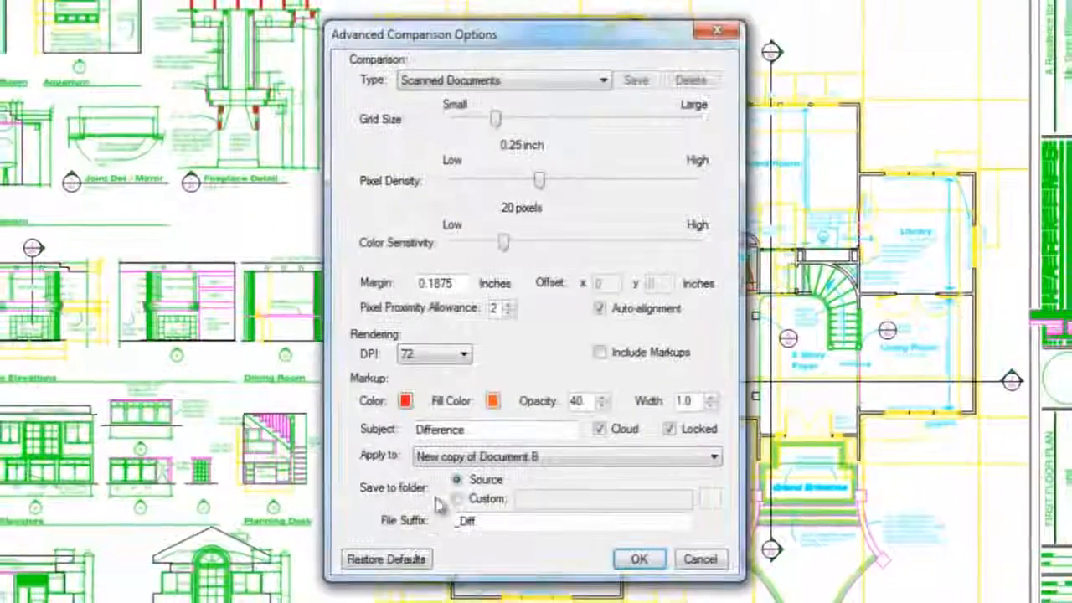
{"action": "left_click_drag", "start_coordinate": [495, 119], "coordinate": [536, 122]}
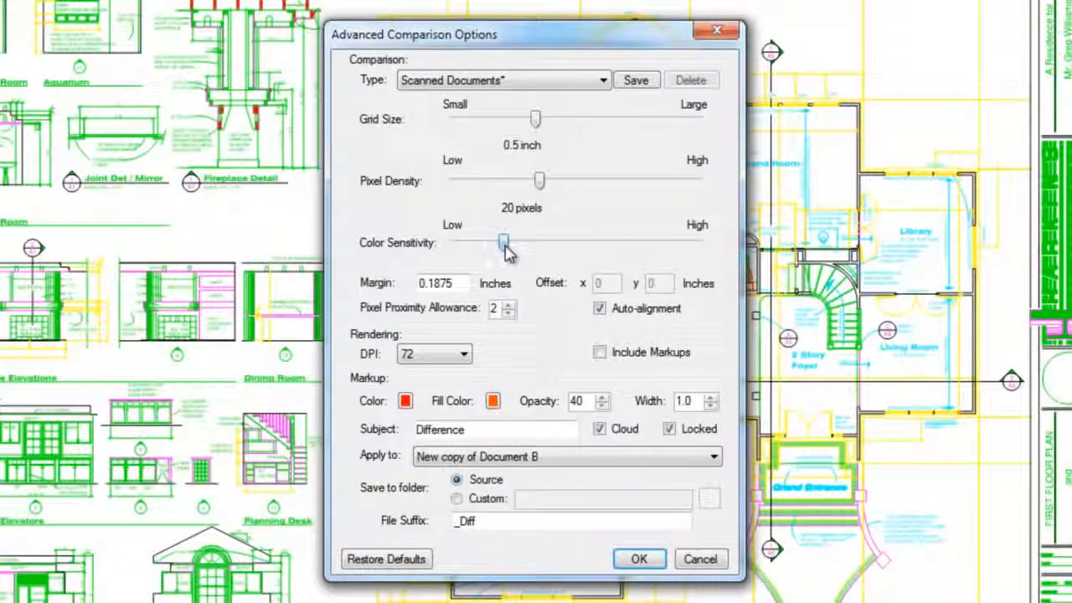
{"action": "left_click_drag", "start_coordinate": [504, 245], "coordinate": [515, 244]}
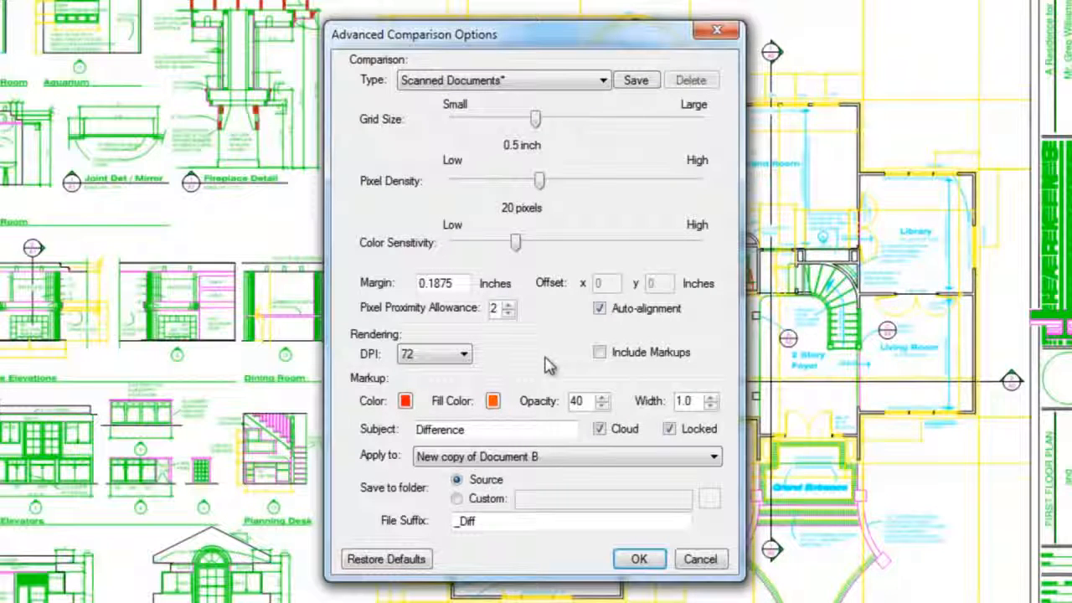
Save the comparison settings as "Scanned Documents from Contractor" and choose that saved comparison type.
{"action": "left_click", "coordinate": [634, 79]}
{"action": "left_click", "coordinate": [593, 311]}
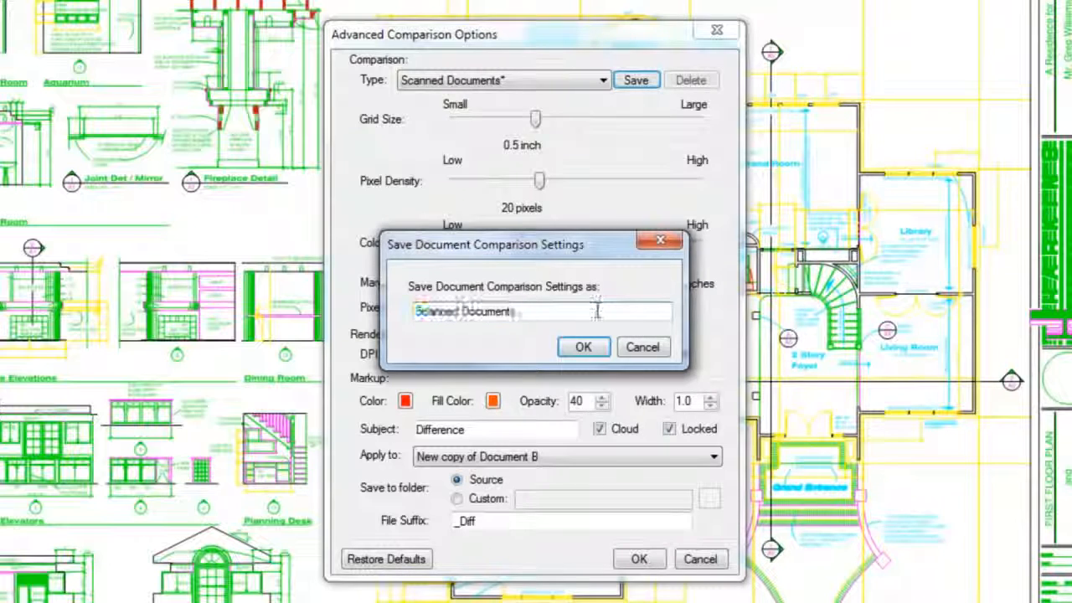
{"action": "type", "text": "from Co"}
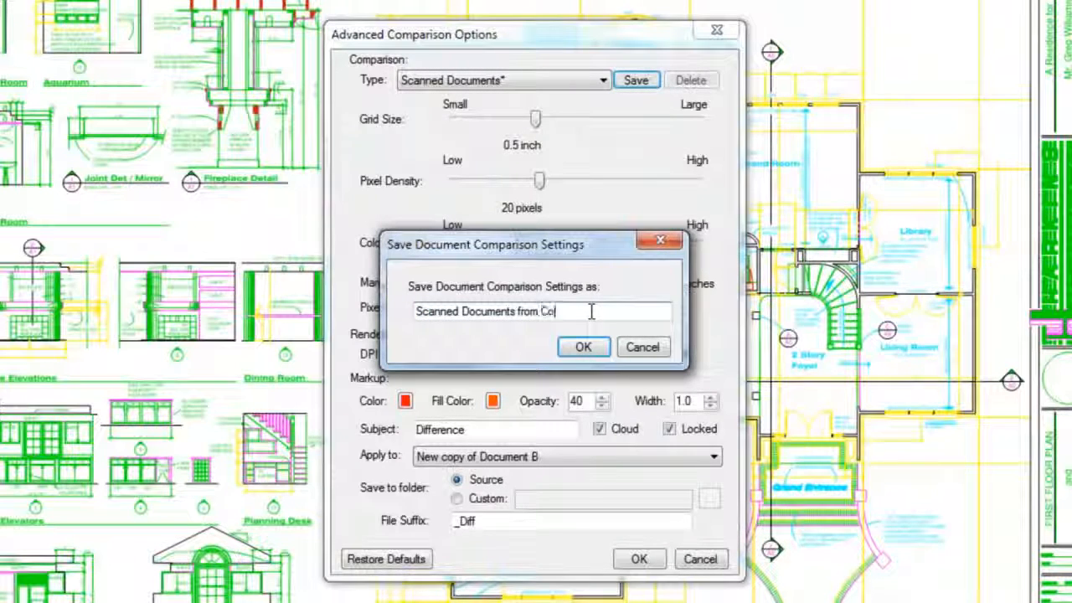
{"action": "type", "text": "ntracto"}
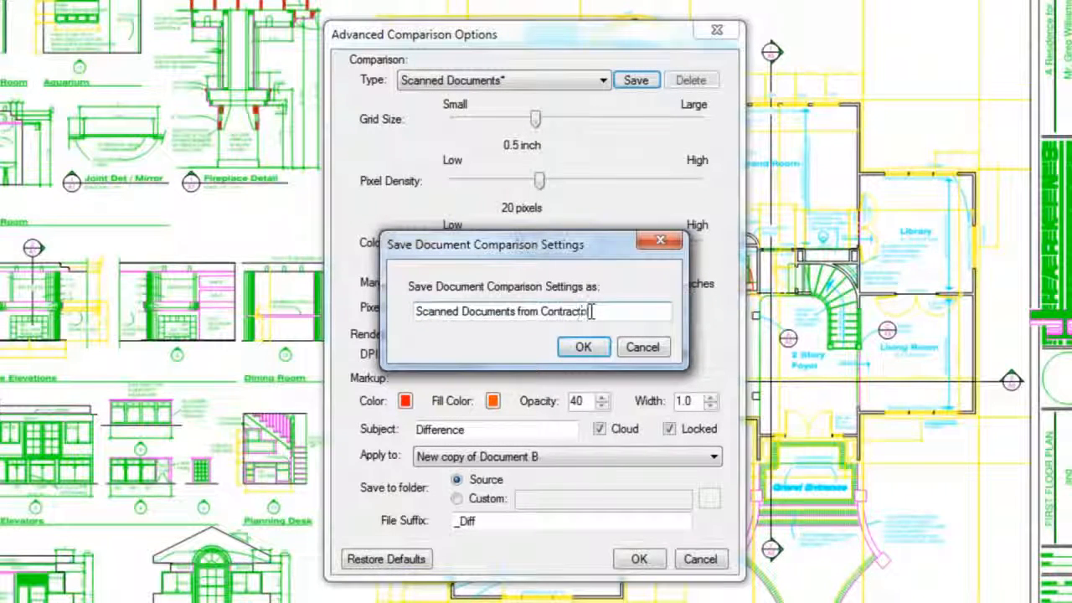
{"action": "type", "text": "r"}
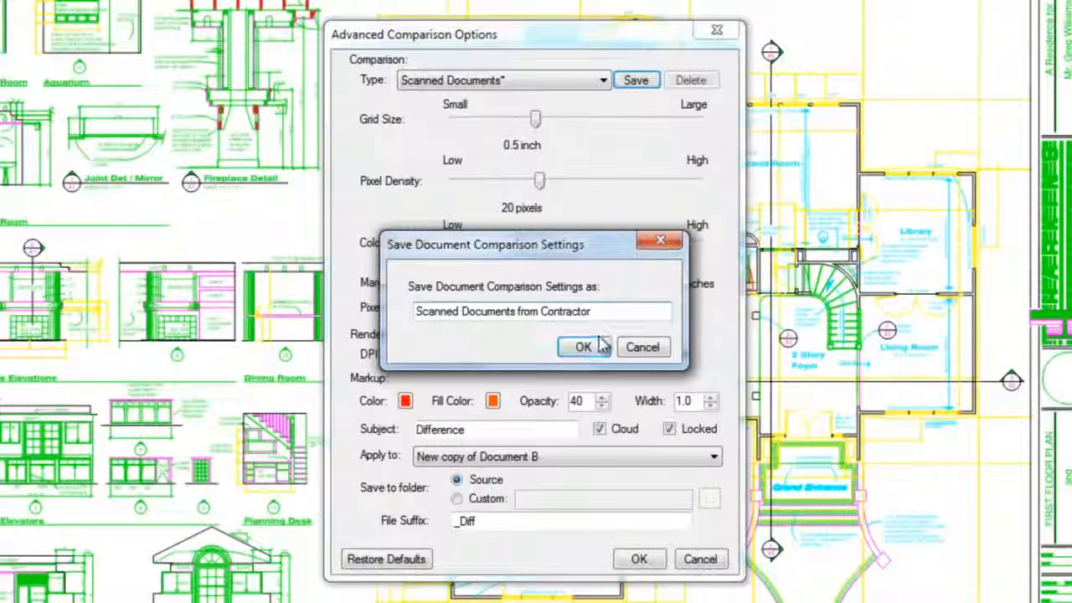
{"action": "left_click", "coordinate": [586, 346]}
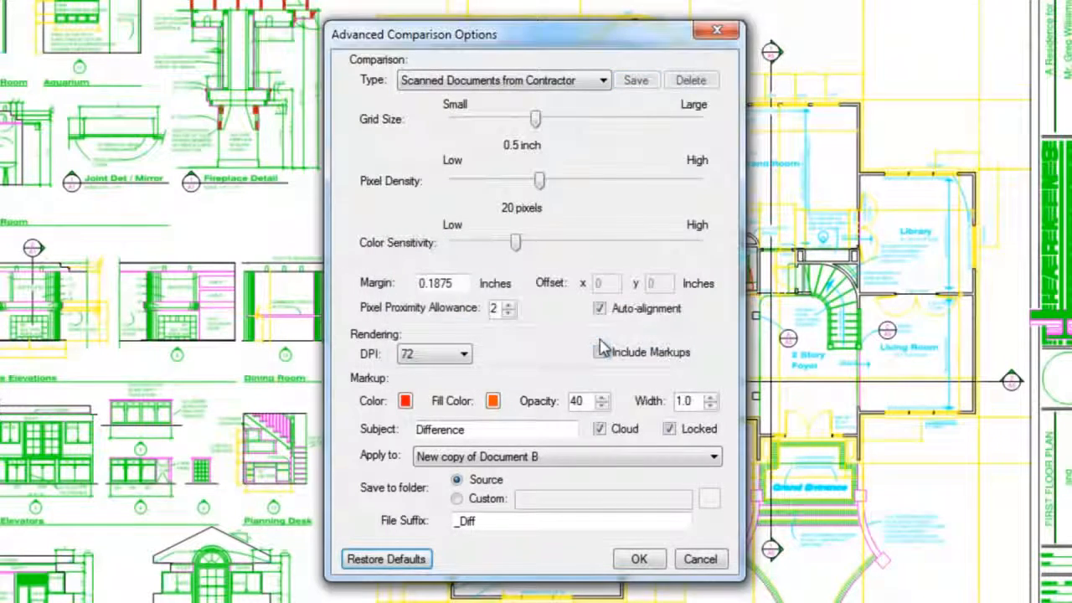
{"action": "left_click", "coordinate": [602, 82]}
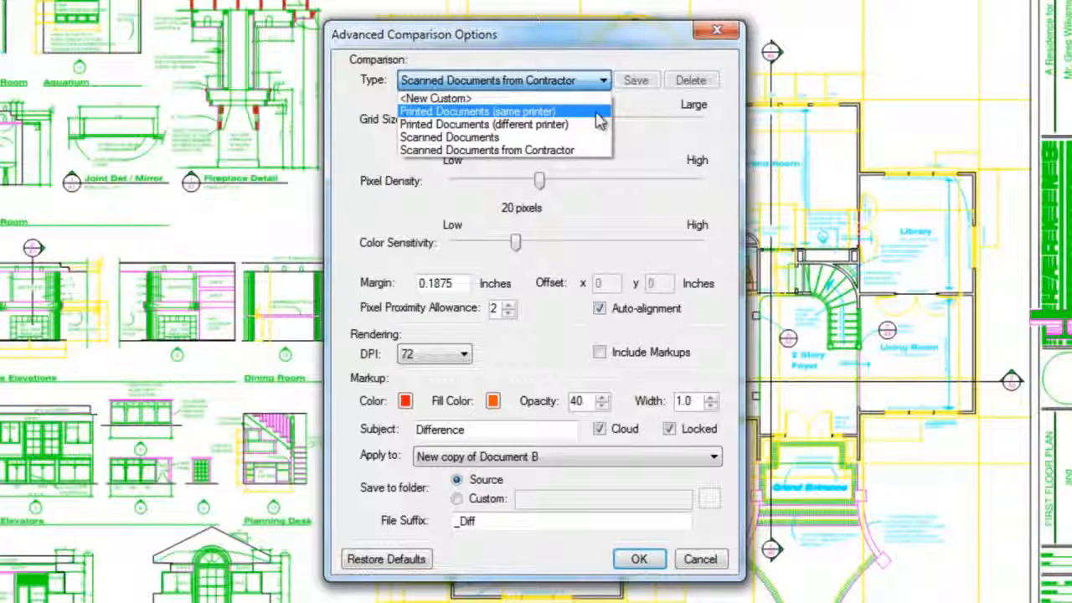
{"action": "left_click", "coordinate": [593, 151]}
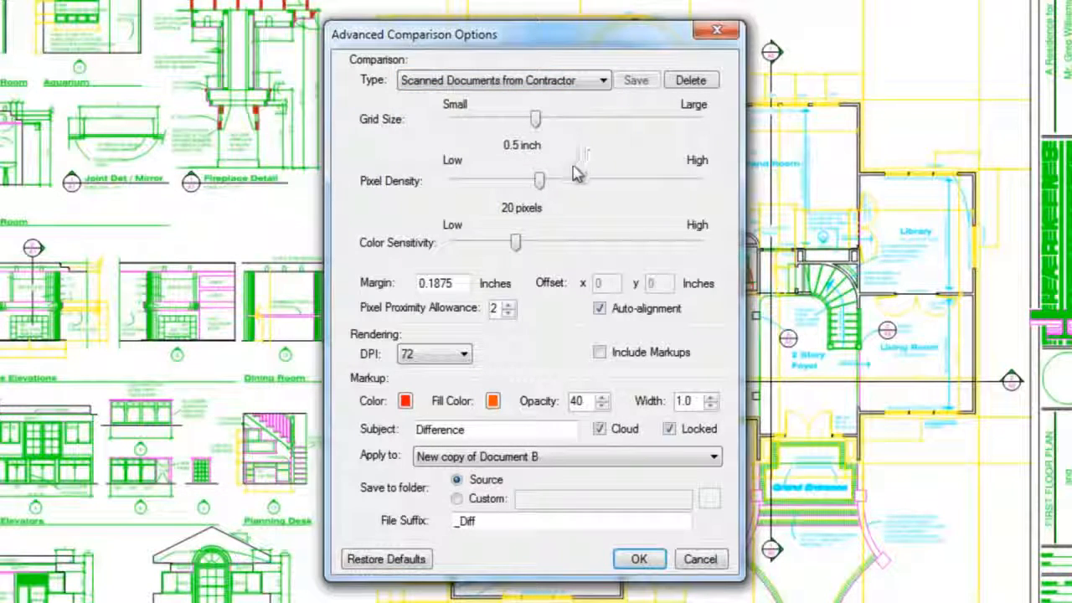
Format the difference markups with a dark blue outline, a light yellow fill and an opacity of 30.
{"action": "left_click", "coordinate": [407, 401]}
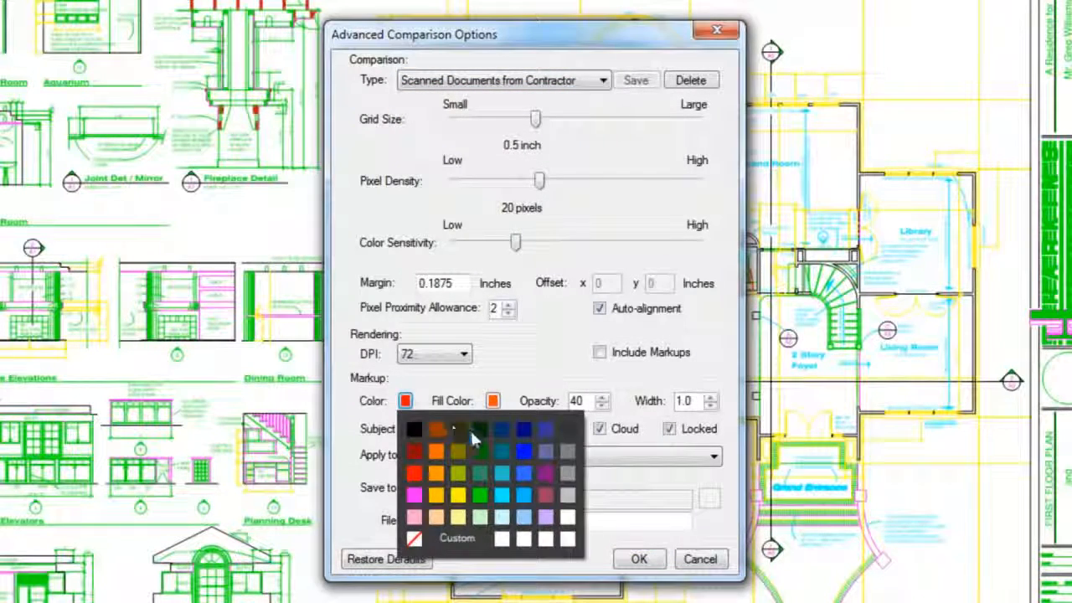
{"action": "left_click", "coordinate": [523, 428]}
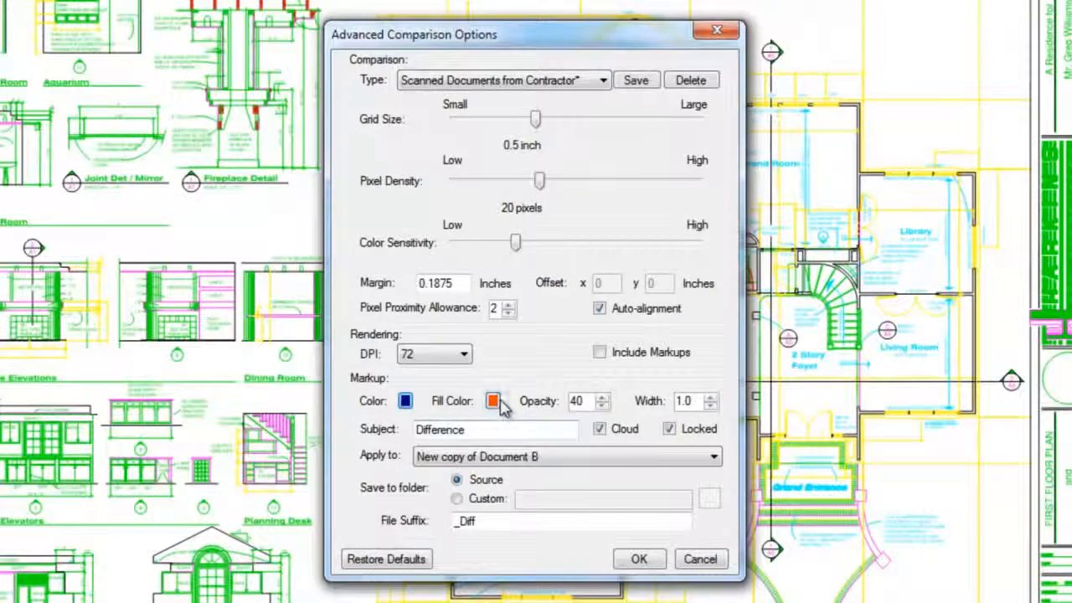
{"action": "left_click", "coordinate": [494, 401]}
{"action": "left_click", "coordinate": [545, 506]}
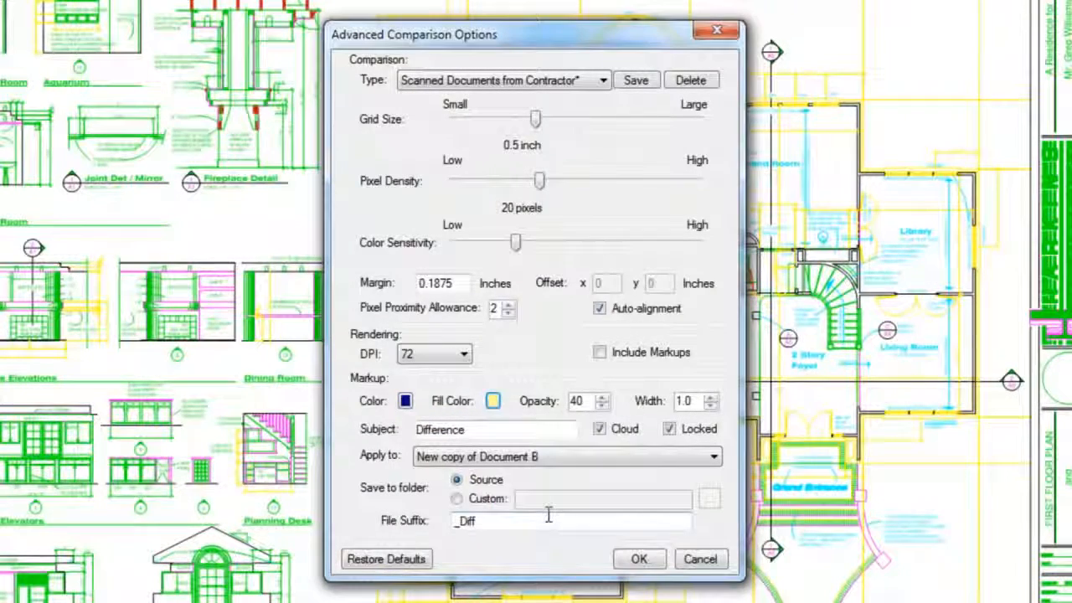
{"action": "left_click", "coordinate": [601, 405]}
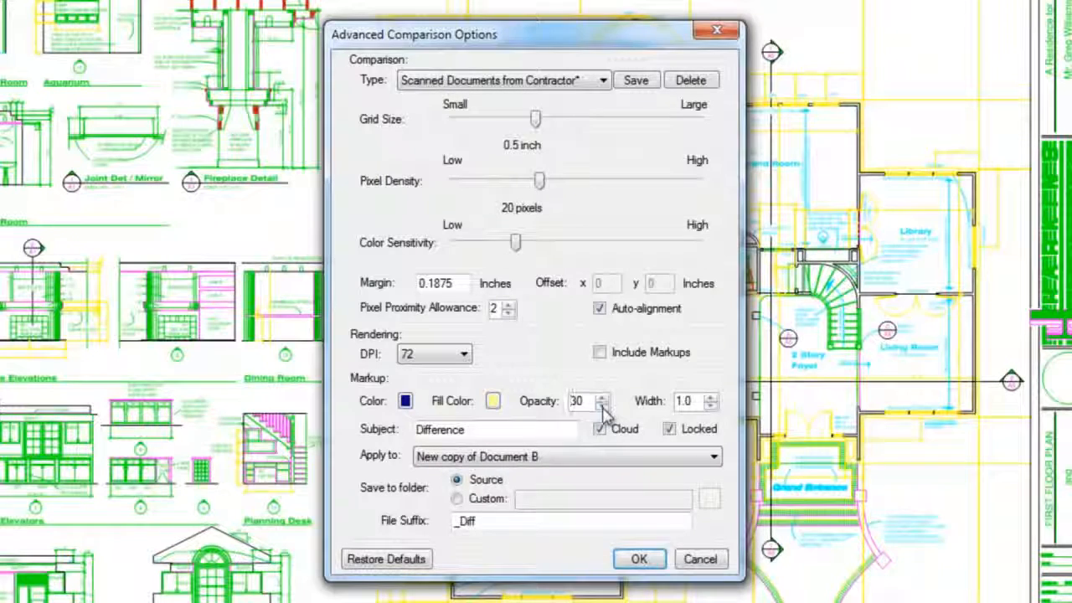
Keep the markups applied to a new copy of Document B in the source folder, with the file suffix "_Clouded".
{"action": "left_click", "coordinate": [586, 458]}
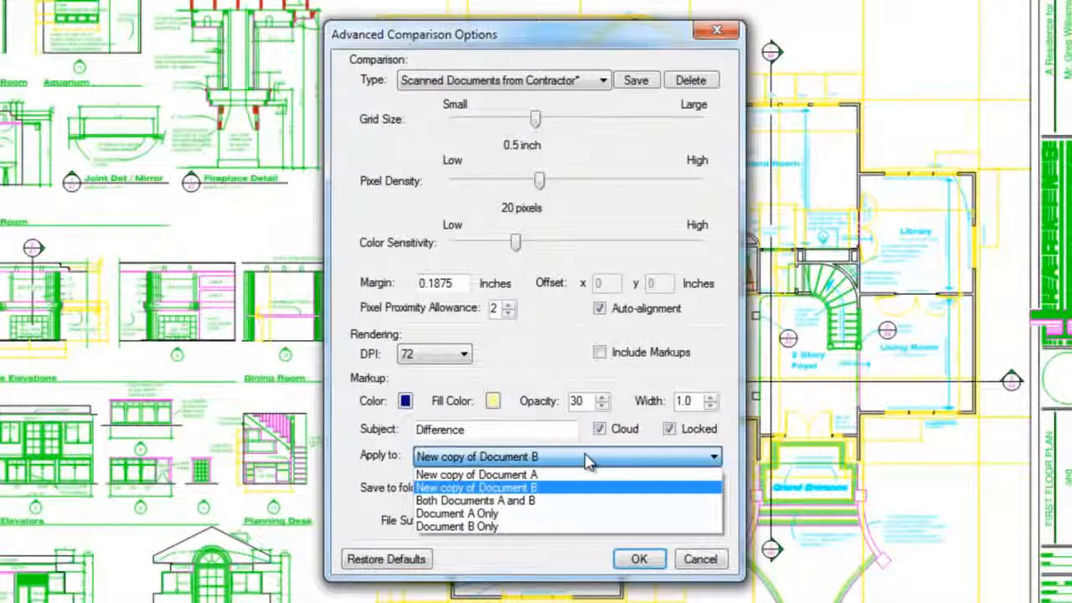
{"action": "left_click", "coordinate": [586, 459]}
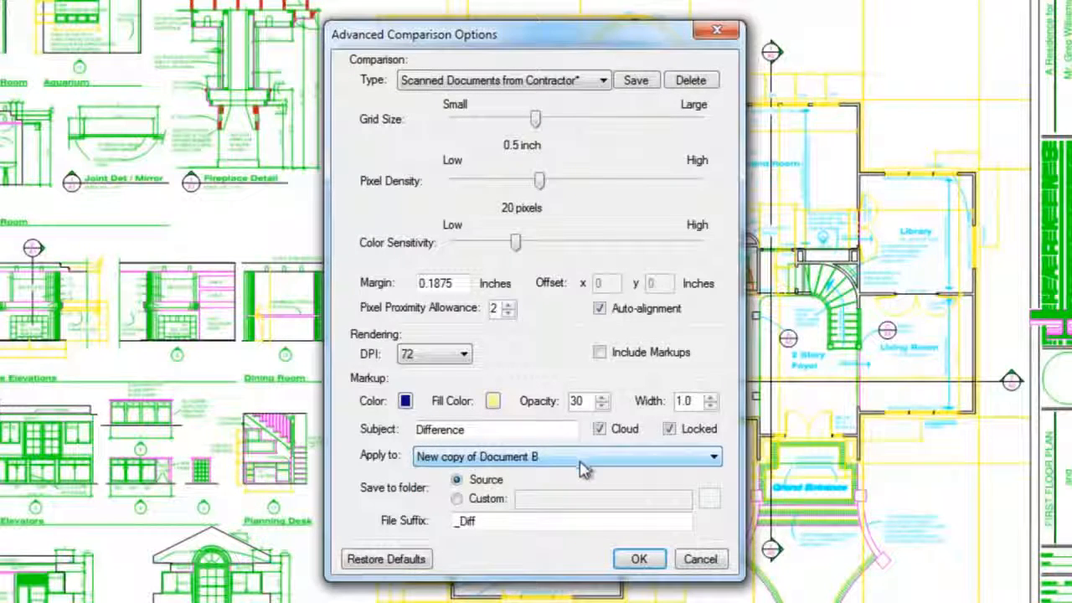
{"action": "left_click", "coordinate": [471, 501]}
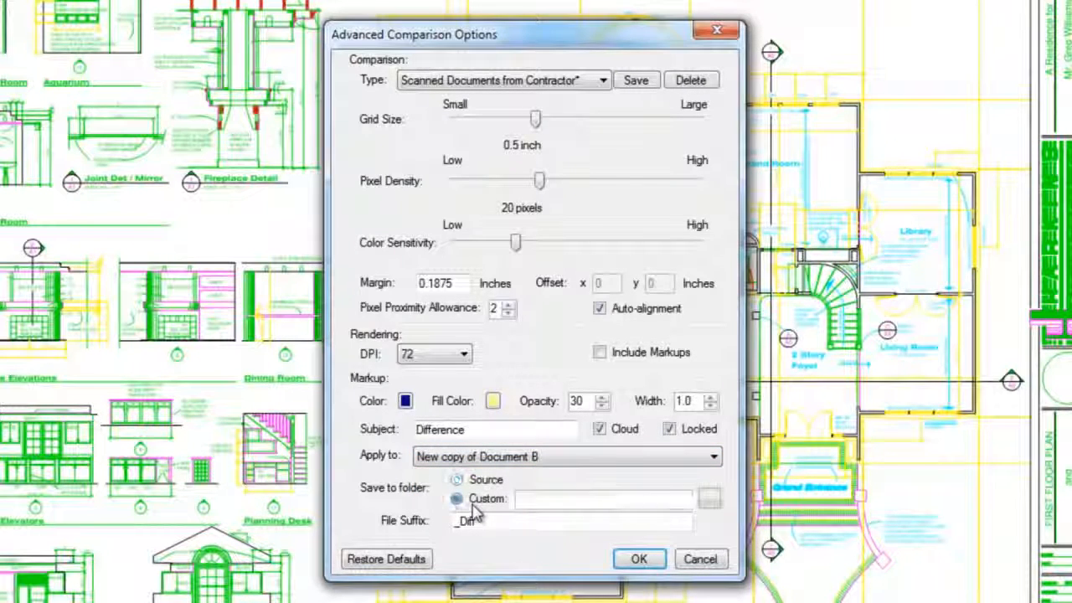
{"action": "left_click", "coordinate": [478, 483]}
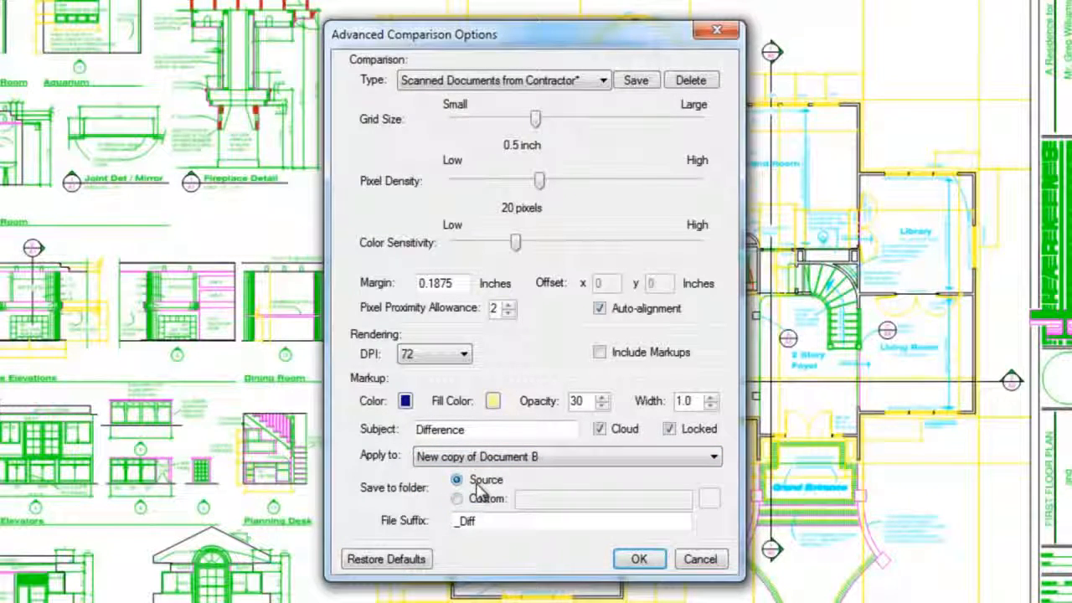
{"action": "double_click", "coordinate": [466, 522]}
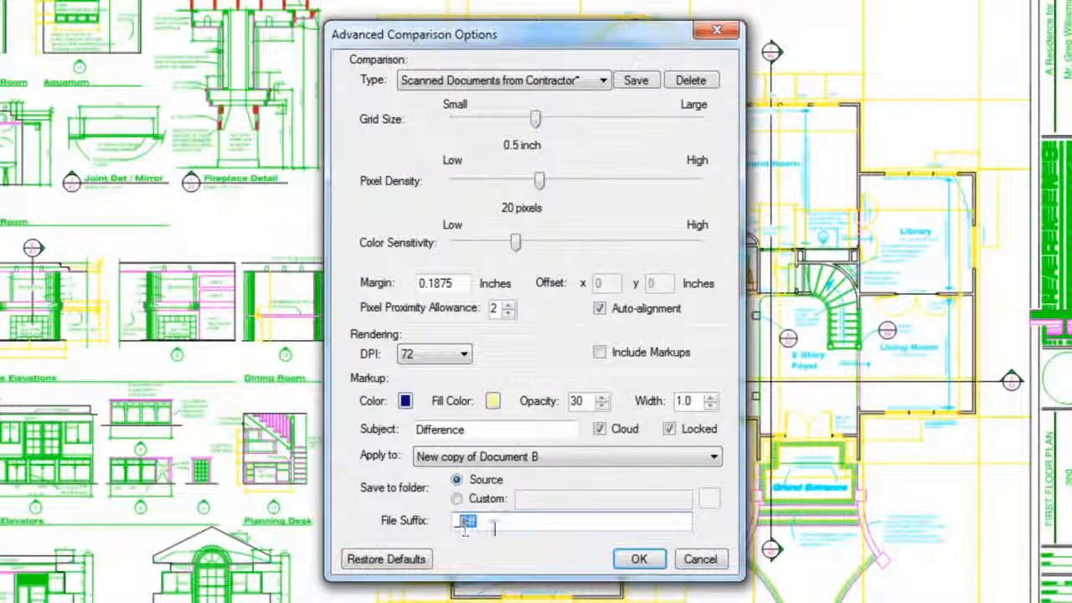
{"action": "type", "text": "_Clouded"}
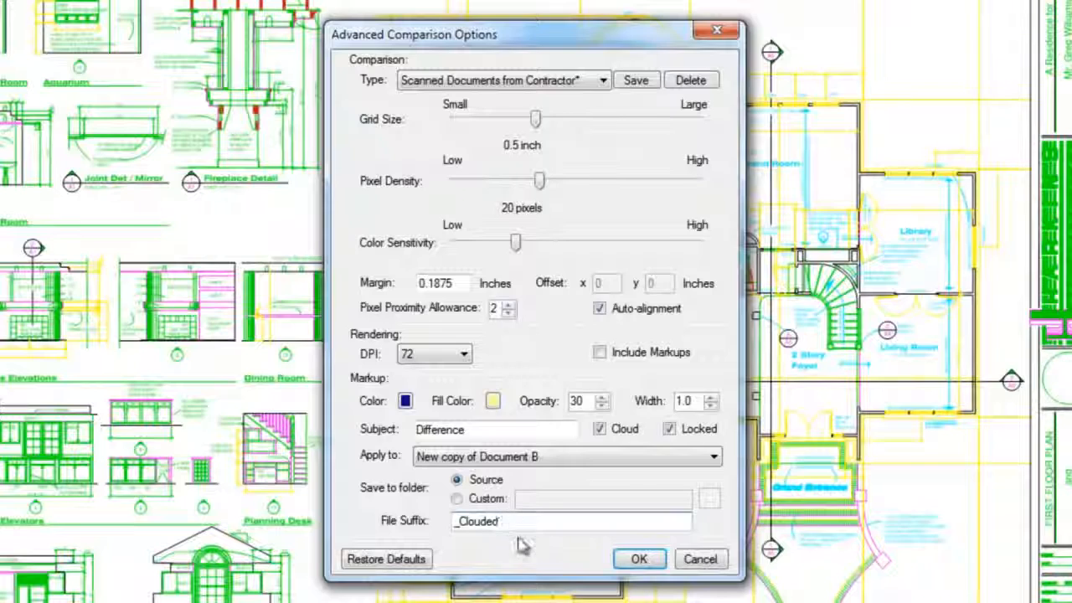
Save the changed settings under the same name, "Scanned Documents from Contractor", and accept the comparison options.
{"action": "left_click", "coordinate": [634, 84]}
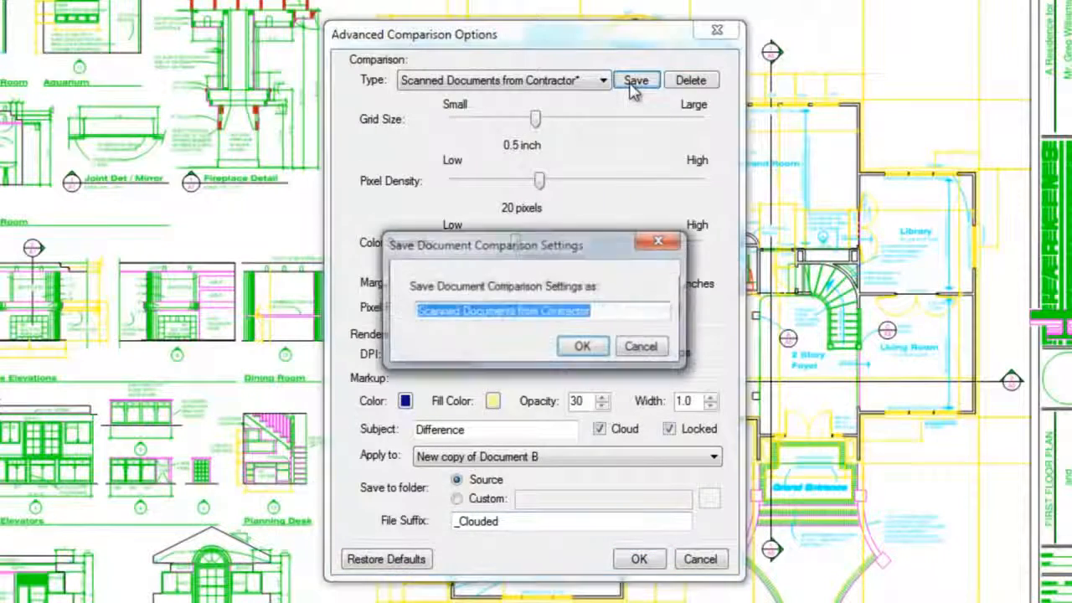
{"action": "left_click", "coordinate": [582, 348]}
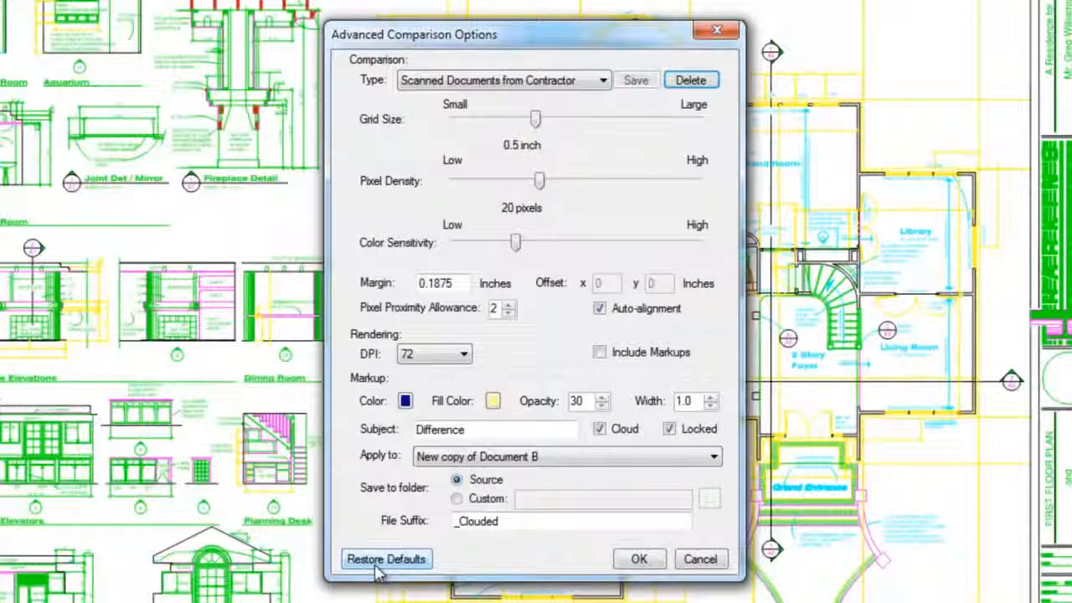
{"action": "left_click", "coordinate": [636, 559]}
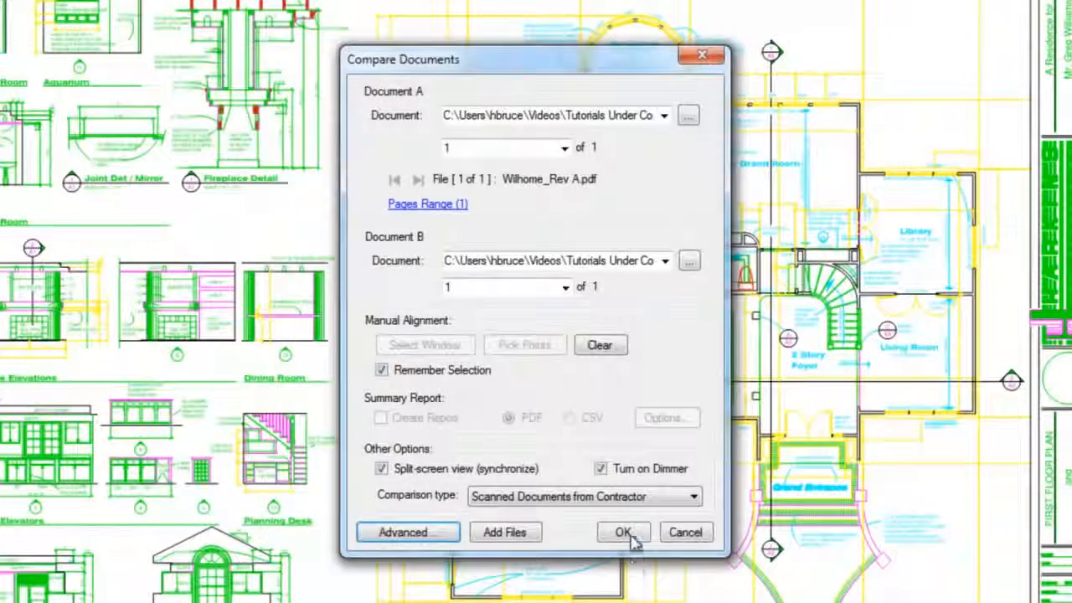
{"action": "left_click", "coordinate": [623, 534]}
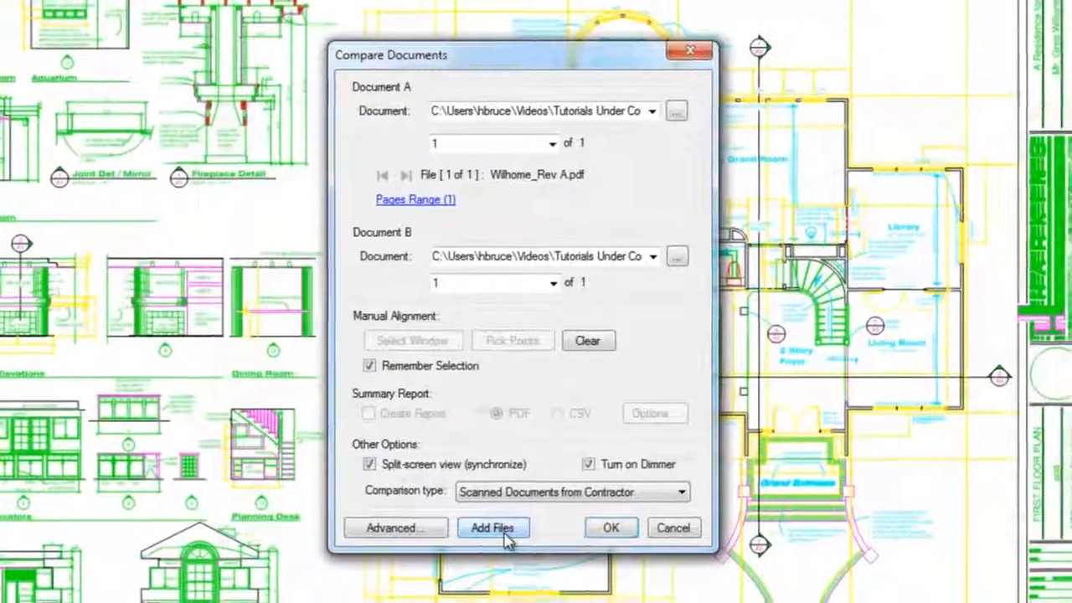
Leave the single comparison setup and locate the batch command for comparing documents.
{"action": "left_click", "coordinate": [517, 540]}
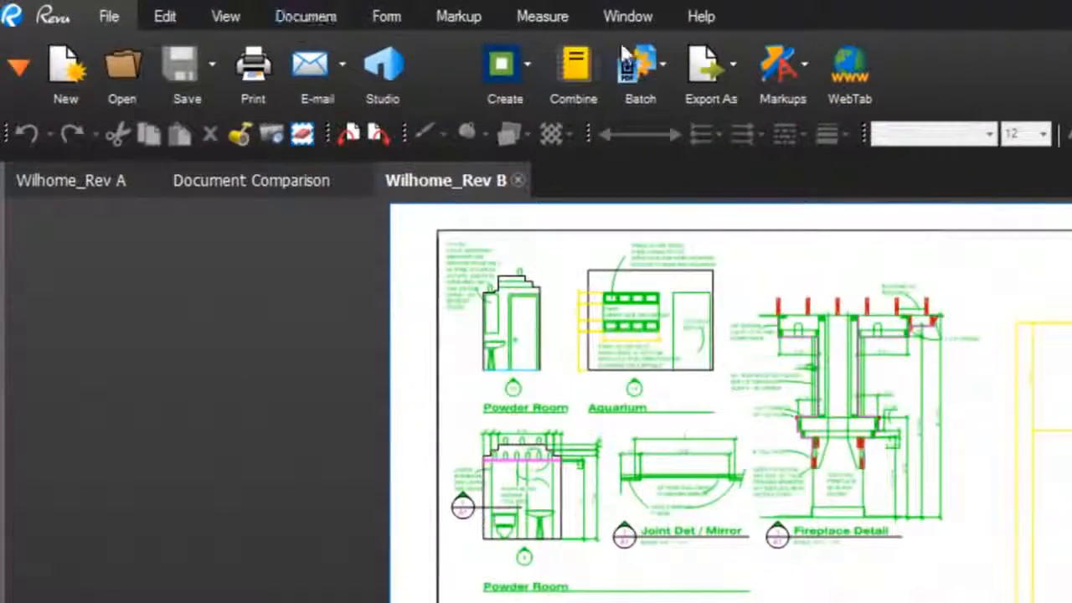
{"action": "left_click", "coordinate": [626, 55]}
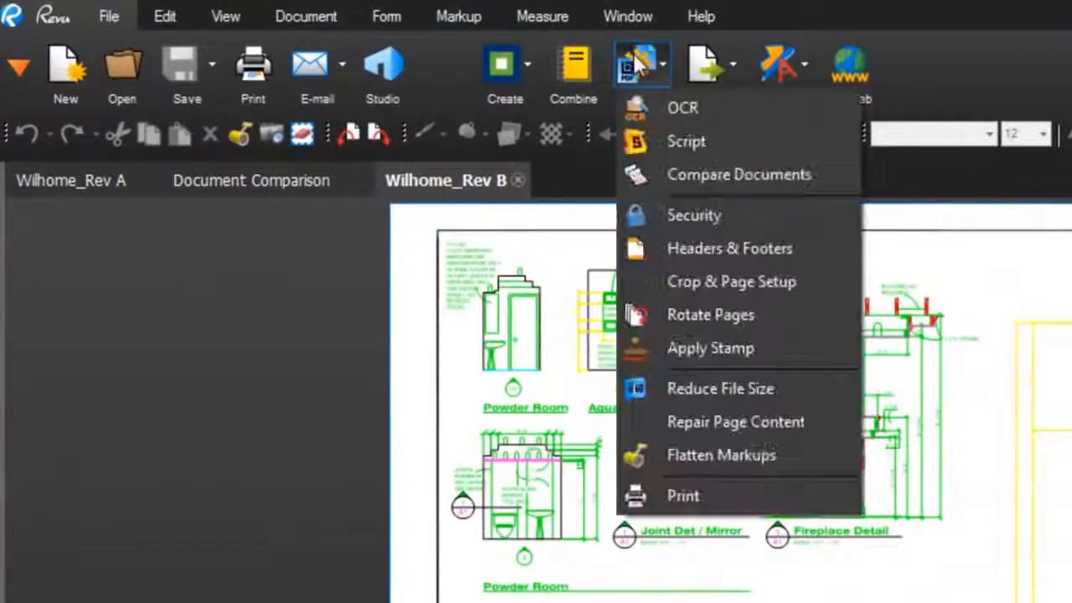
{"action": "left_click", "coordinate": [806, 184]}
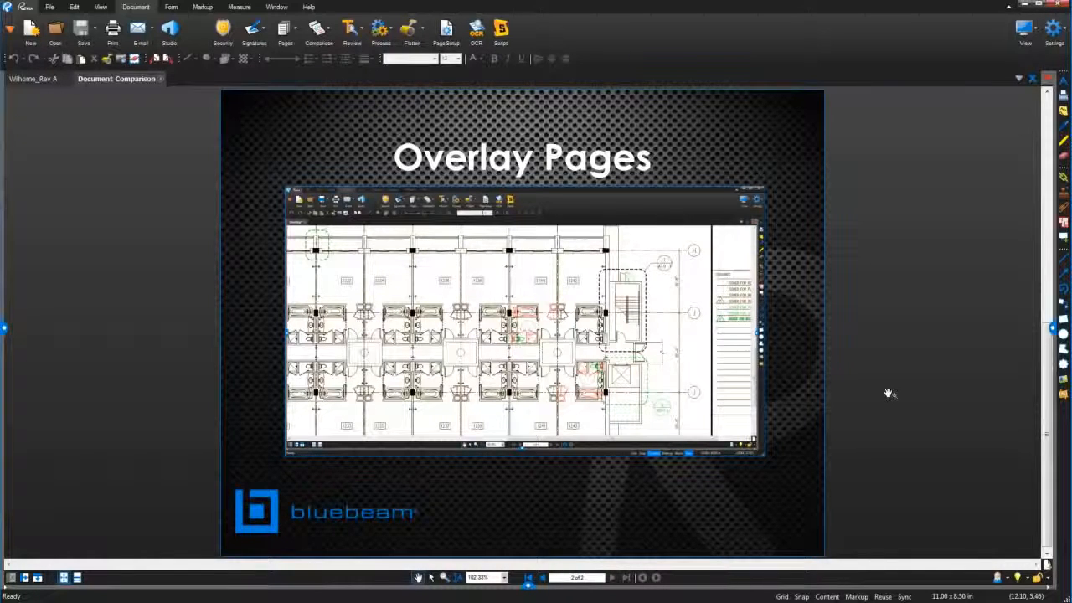
Start Overlay Pages and remove Document Comparison.pdf and Wilhome_Rev A.pdf from the overlay layers.
{"action": "left_click", "coordinate": [320, 37]}
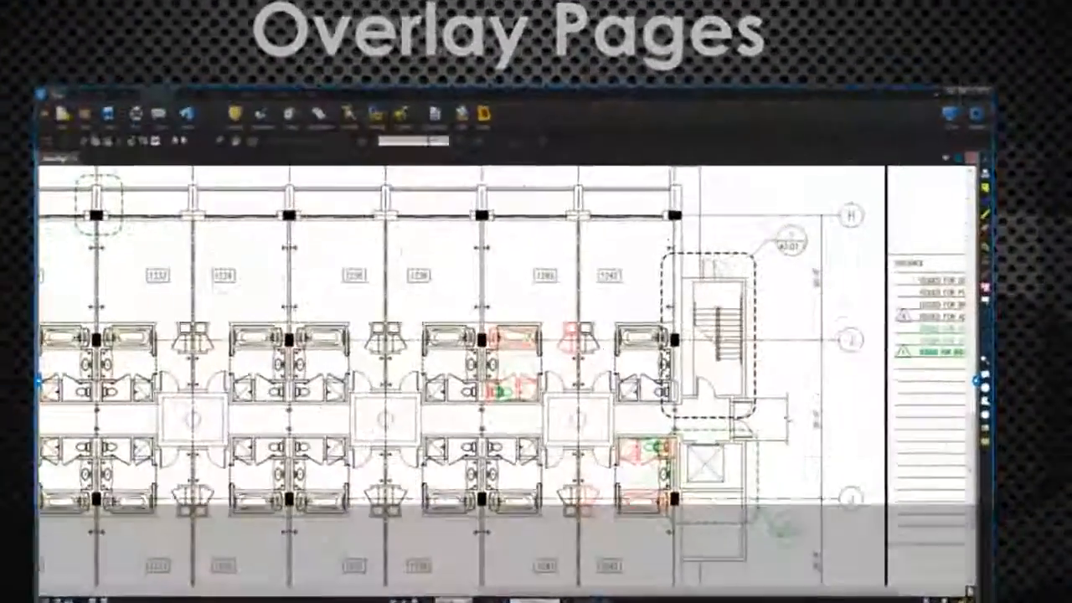
{"action": "left_click", "coordinate": [344, 61]}
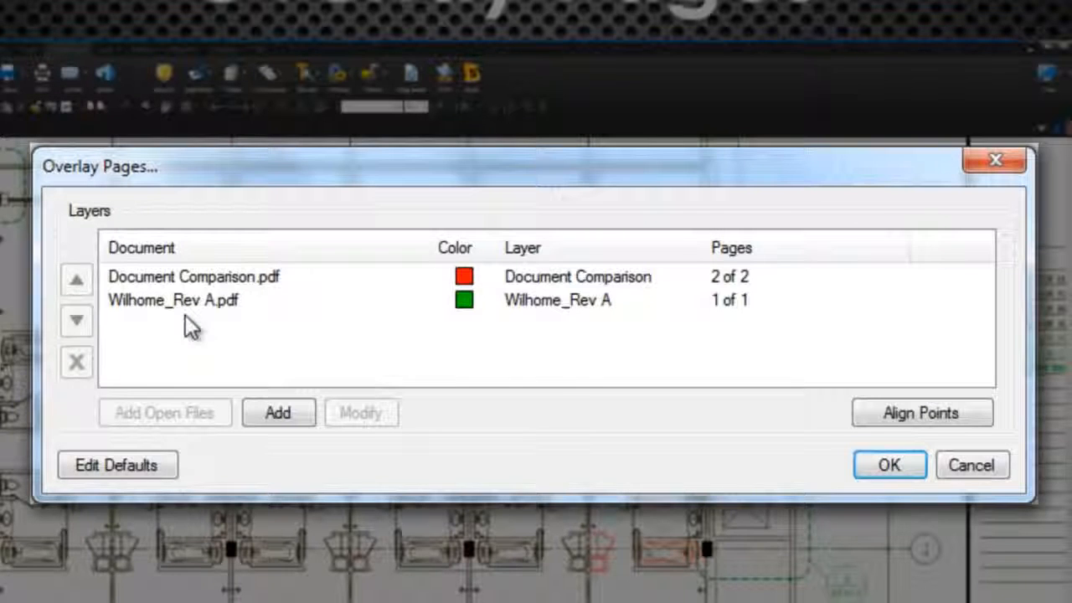
{"action": "left_click", "coordinate": [174, 279]}
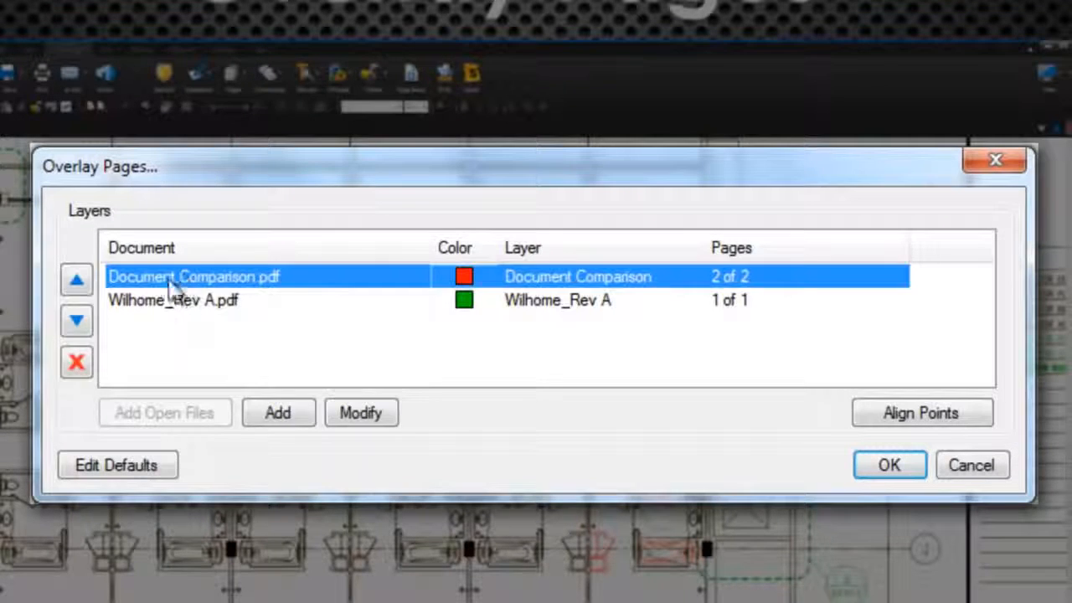
{"action": "left_click", "coordinate": [80, 363]}
{"action": "left_click", "coordinate": [137, 281]}
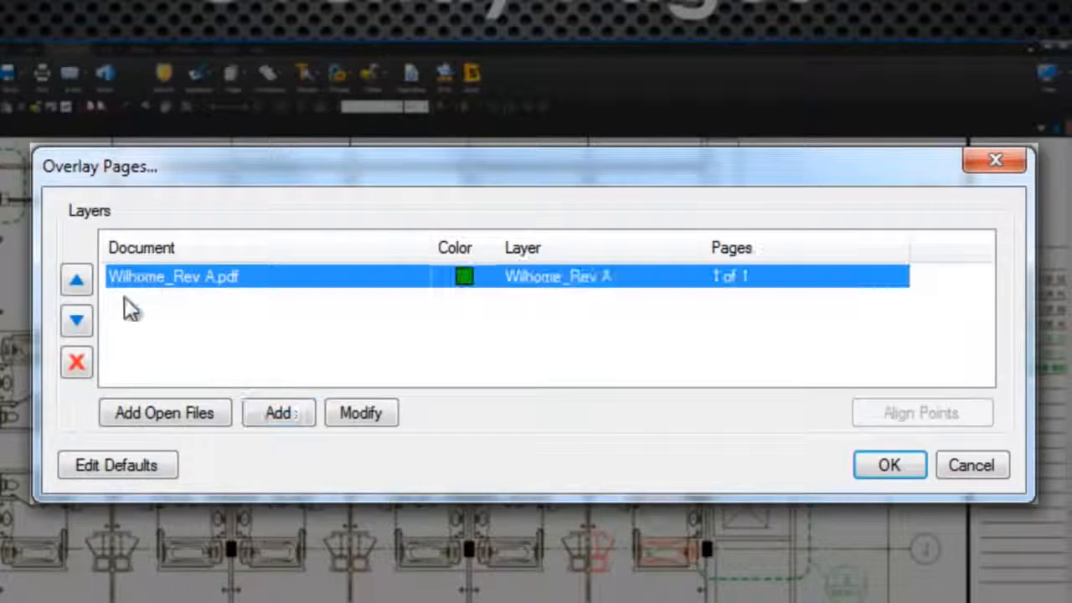
{"action": "left_click", "coordinate": [81, 364]}
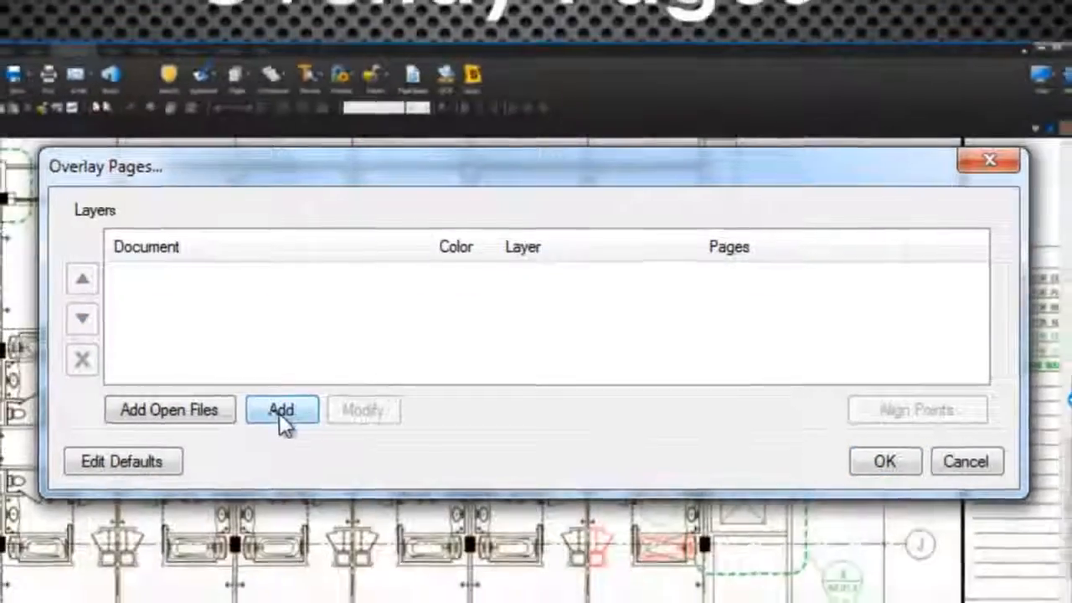
Add "Overlay - A201.2 - BULLETIN 1 13-1215.pdf" as a new red base layer of the overlay.
{"action": "left_click", "coordinate": [278, 413]}
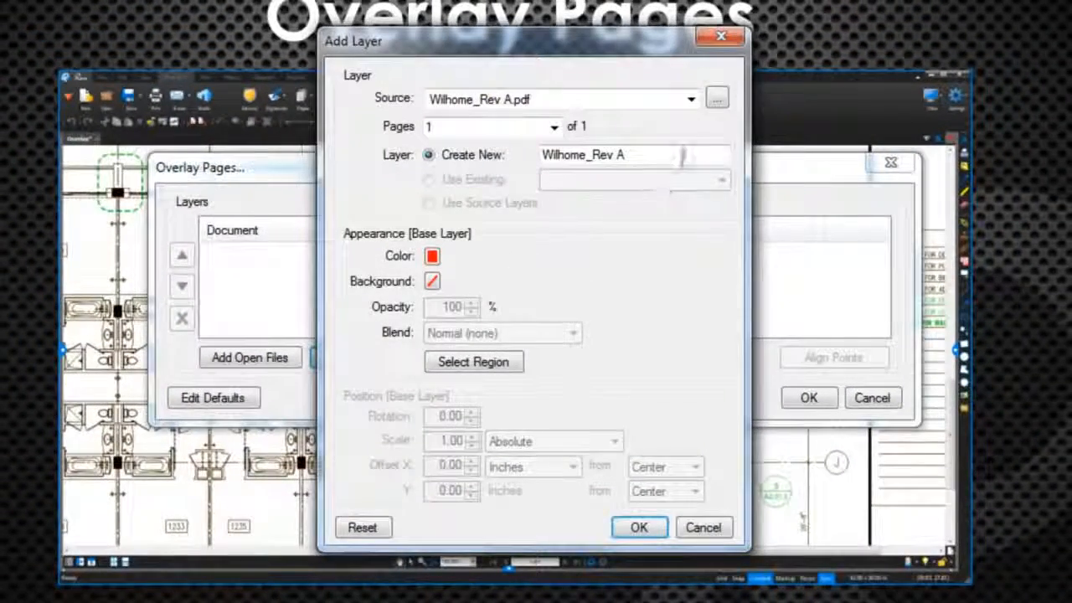
{"action": "left_click", "coordinate": [719, 100]}
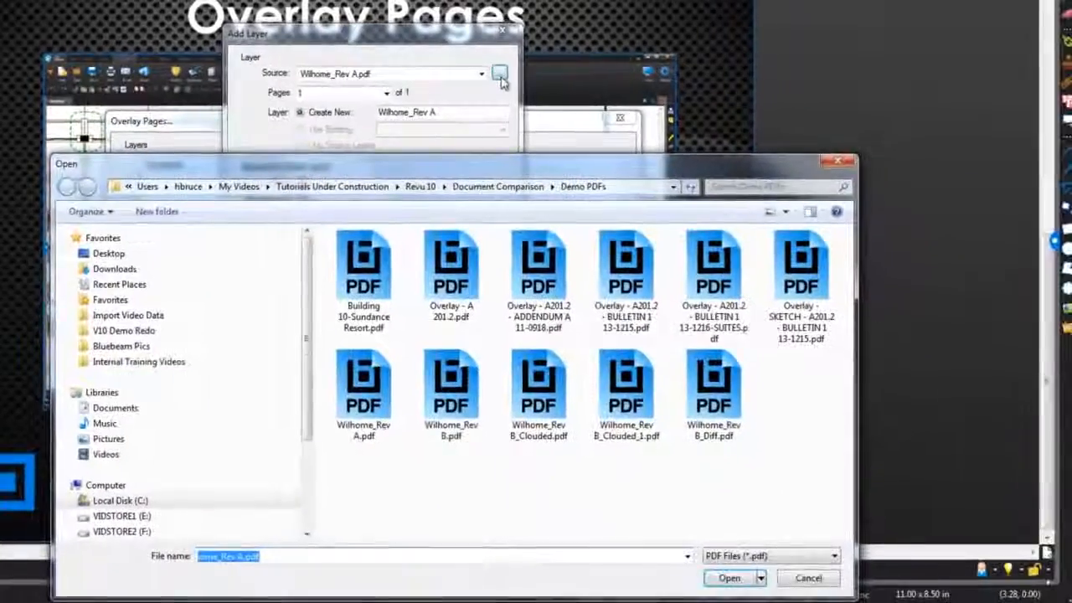
{"action": "left_click", "coordinate": [665, 308]}
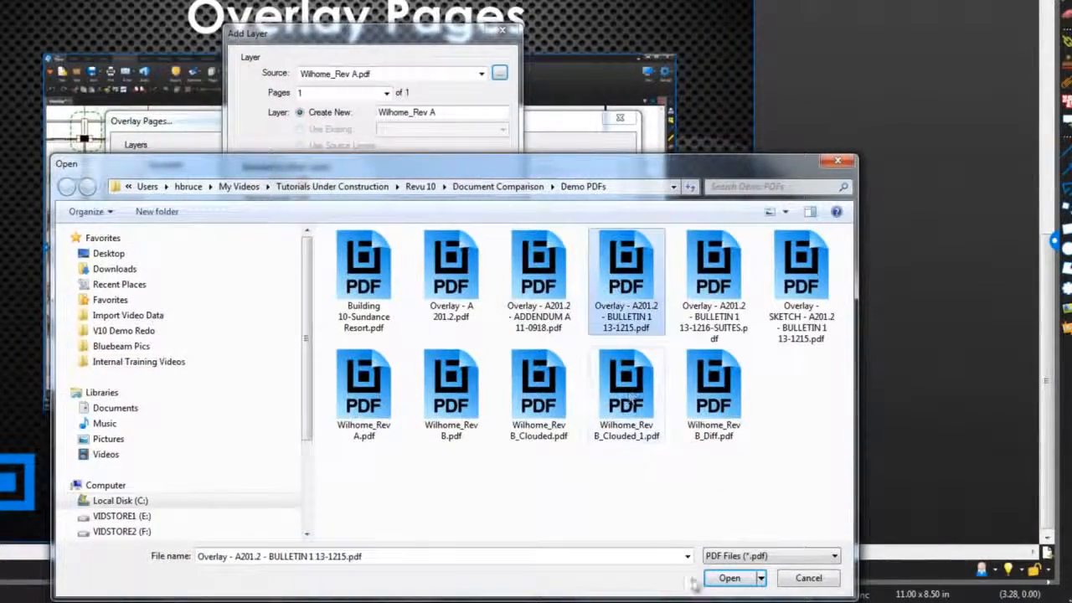
{"action": "left_click", "coordinate": [726, 577]}
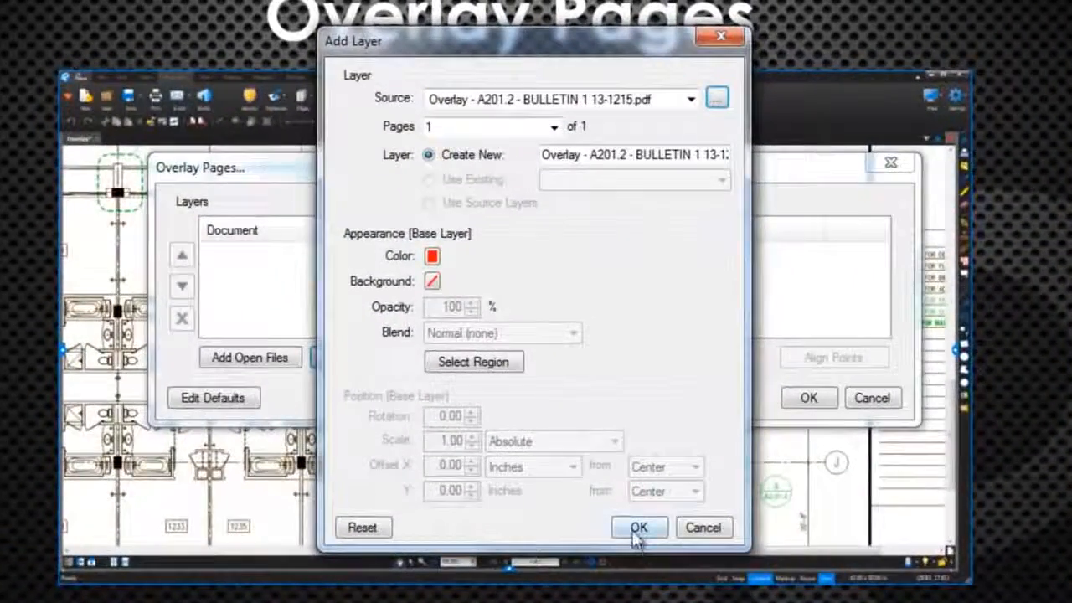
{"action": "left_click", "coordinate": [496, 412]}
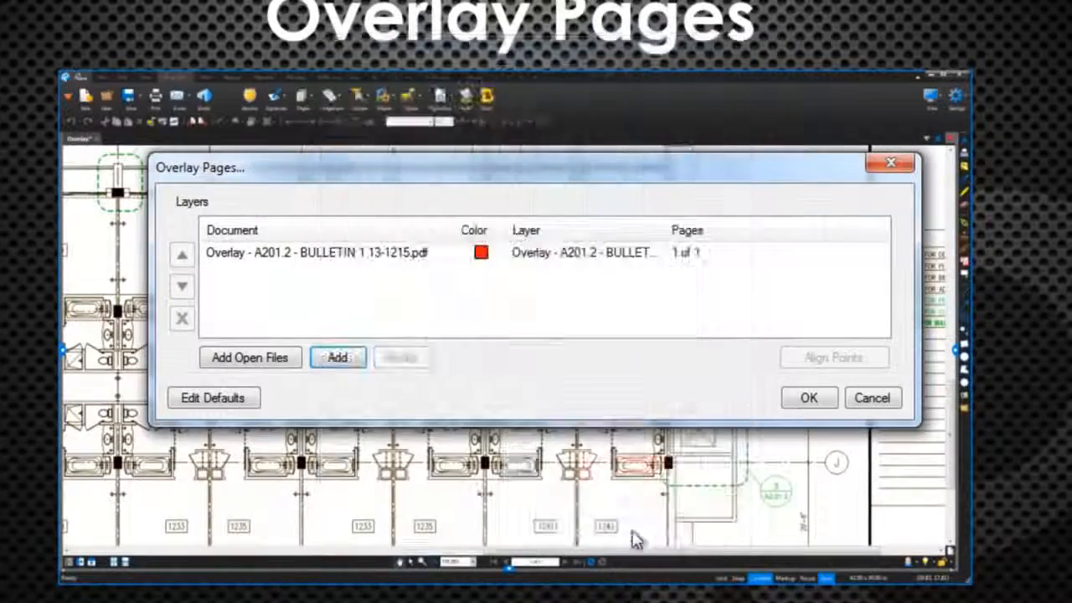
Add "Overlay - A201.2 - BULLETIN 1 13-1216-SUITES.pdf" as a second overlay layer in green.
{"action": "left_click", "coordinate": [354, 358]}
{"action": "left_click", "coordinate": [710, 96]}
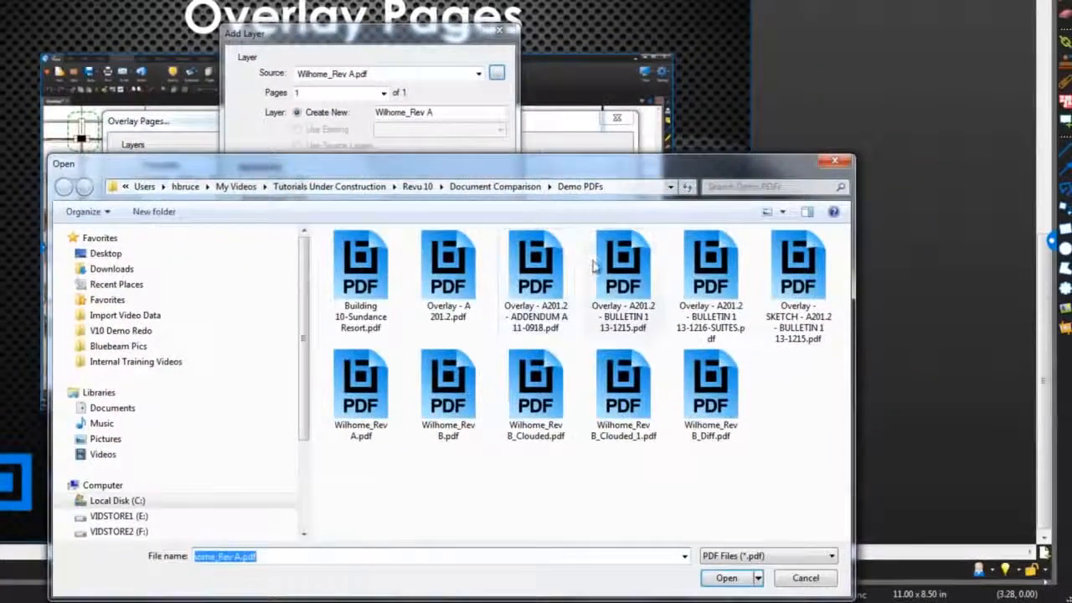
{"action": "left_click", "coordinate": [710, 267]}
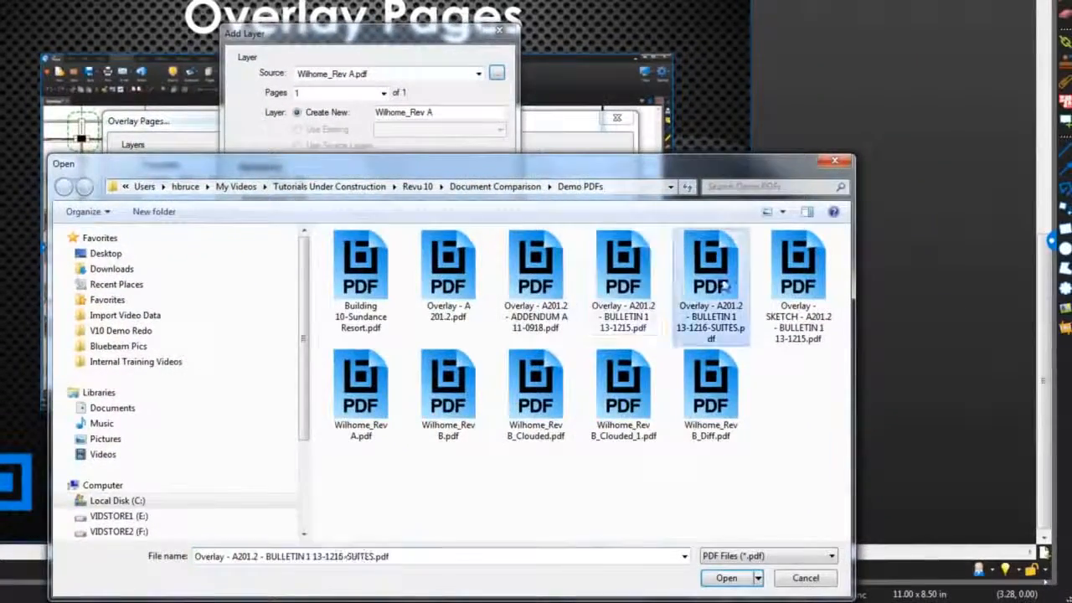
{"action": "left_click", "coordinate": [726, 578]}
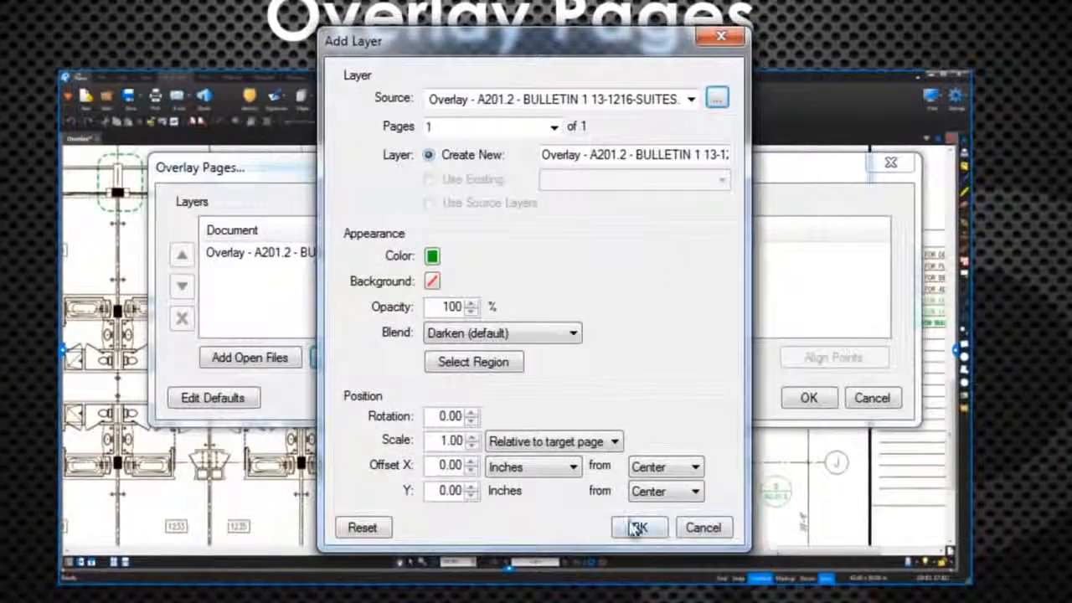
{"action": "left_click", "coordinate": [632, 521]}
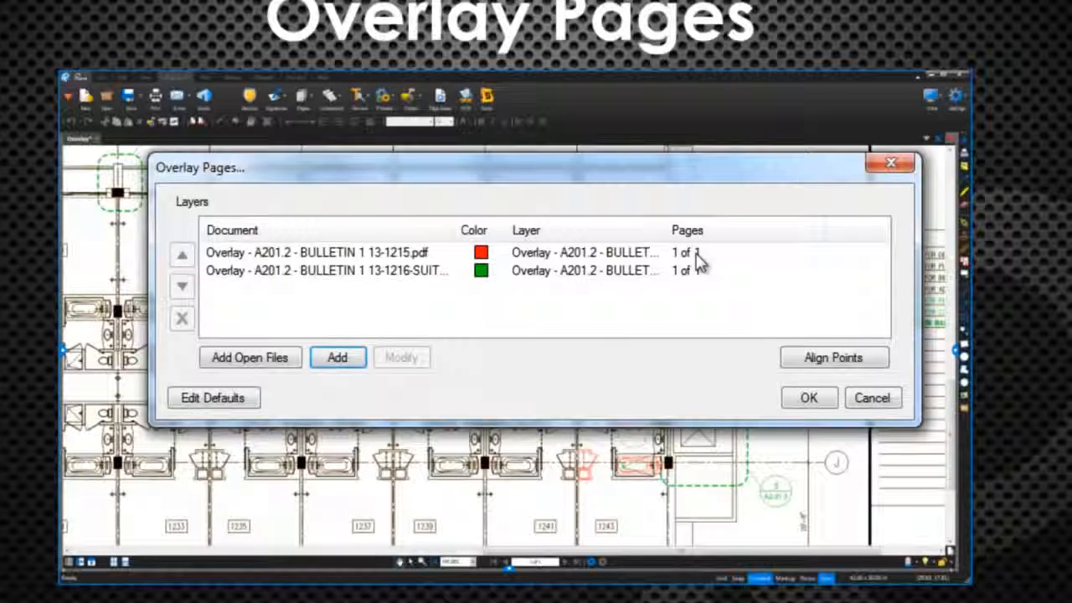
Create the overlay and inspect the red and green differences around rooms 1240 to 1243.
{"action": "left_click", "coordinate": [809, 400]}
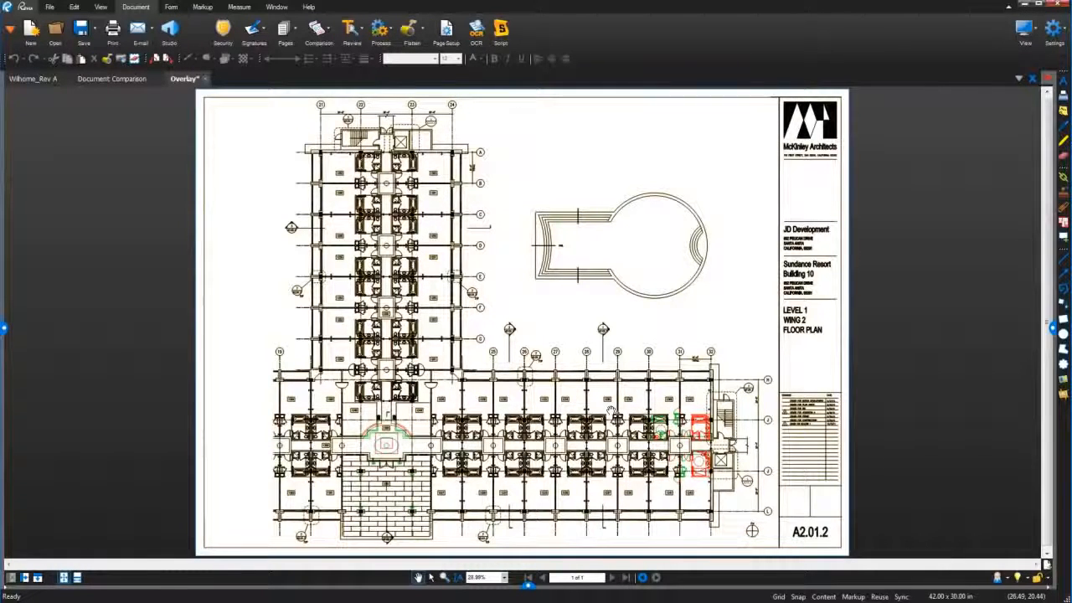
{"action": "scroll", "coordinate": [685, 432], "scroll_direction": "up", "scroll_amount": 3}
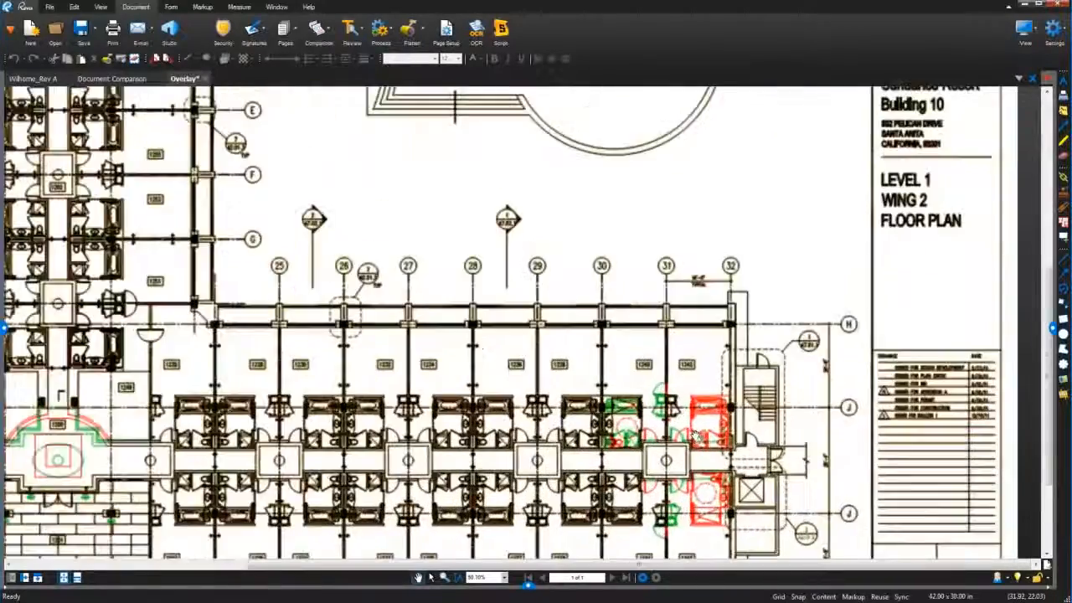
{"action": "left_click_drag", "start_coordinate": [682, 433], "coordinate": [753, 331]}
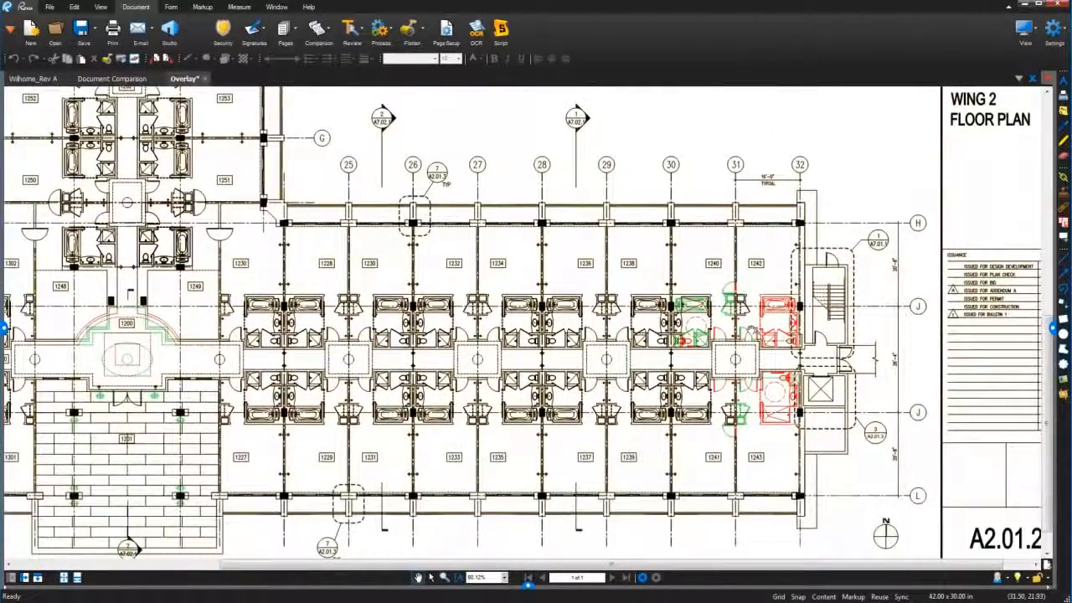
{"action": "scroll", "coordinate": [753, 331], "scroll_direction": "up", "scroll_amount": 3}
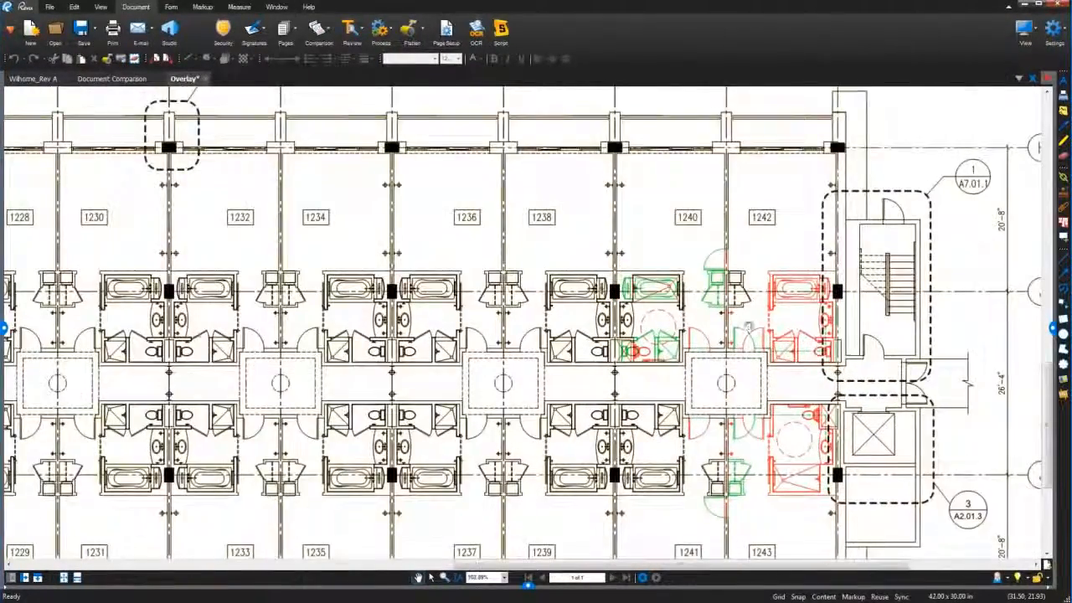
{"action": "left_click_drag", "start_coordinate": [747, 332], "coordinate": [652, 295]}
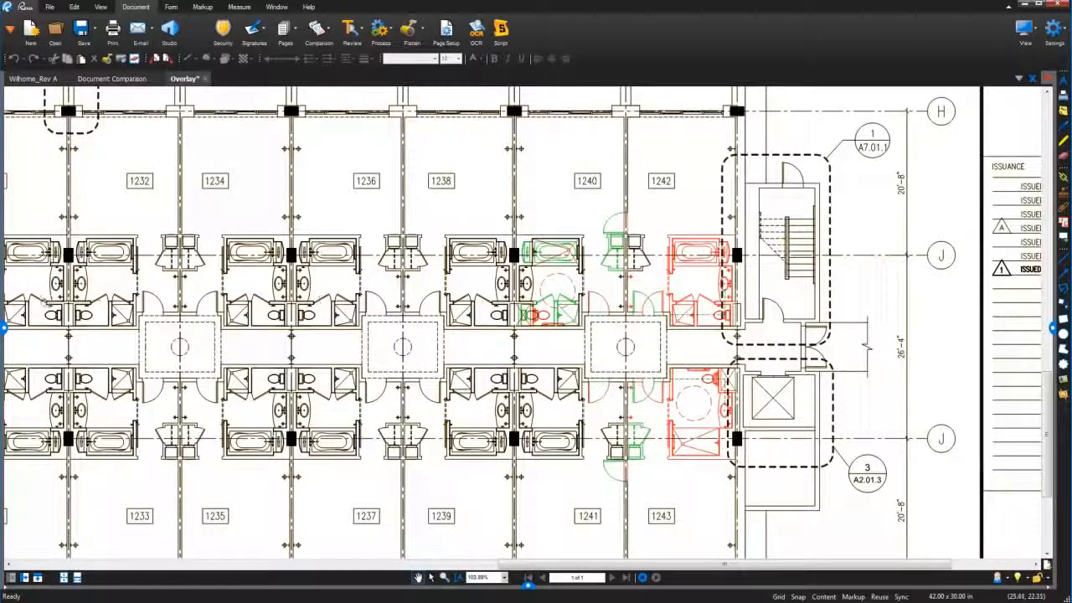
Toggle the visibility of the two BULLETIN 1 layers to compare the overlay's red and green drawings separately.
{"action": "left_click", "coordinate": [5, 328]}
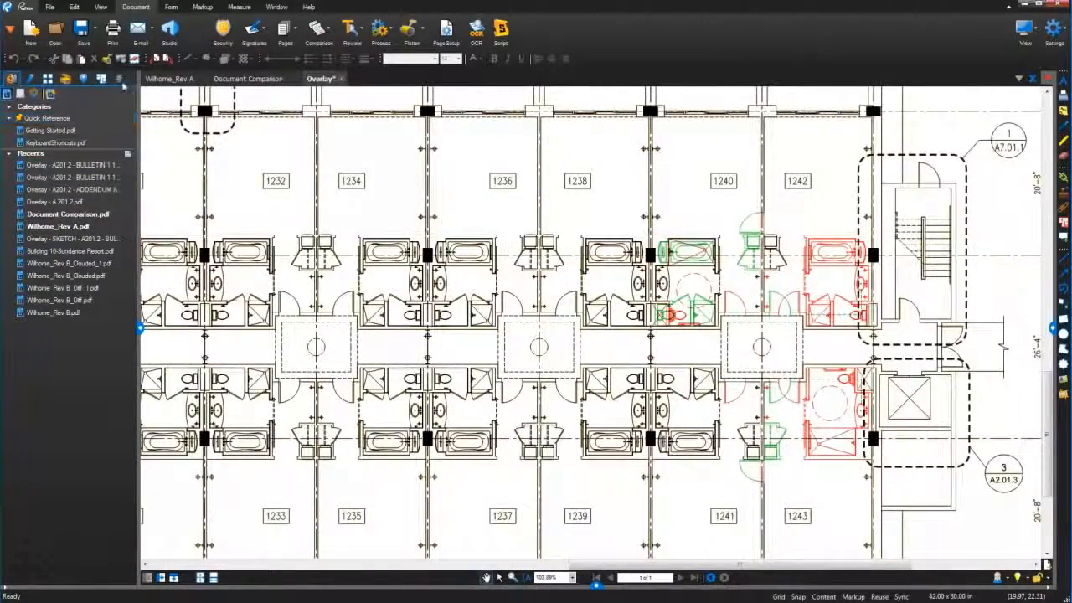
{"action": "left_click", "coordinate": [121, 79]}
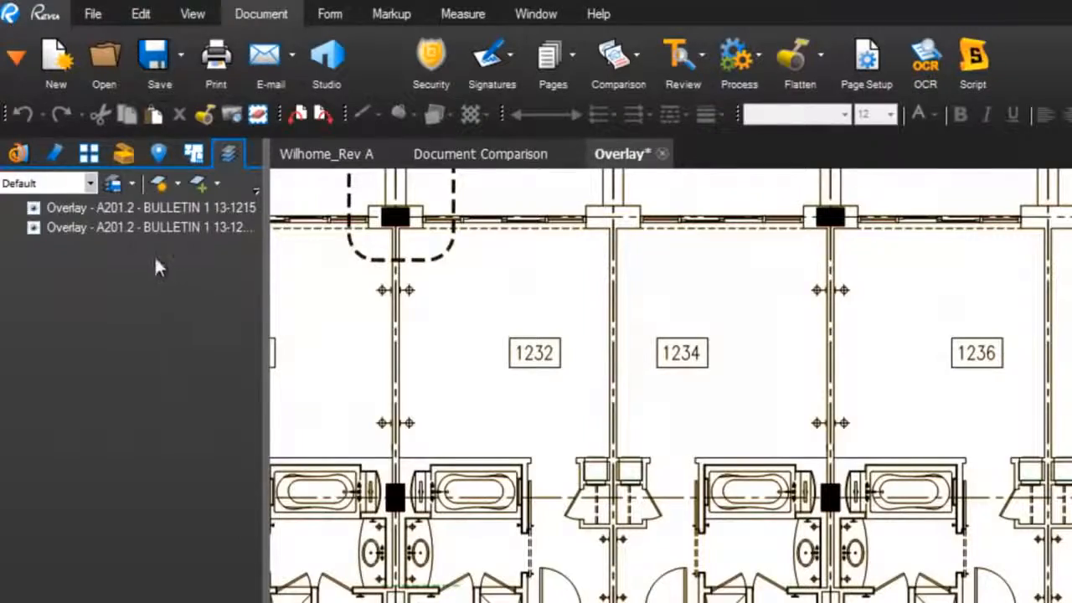
{"action": "left_click", "coordinate": [33, 207]}
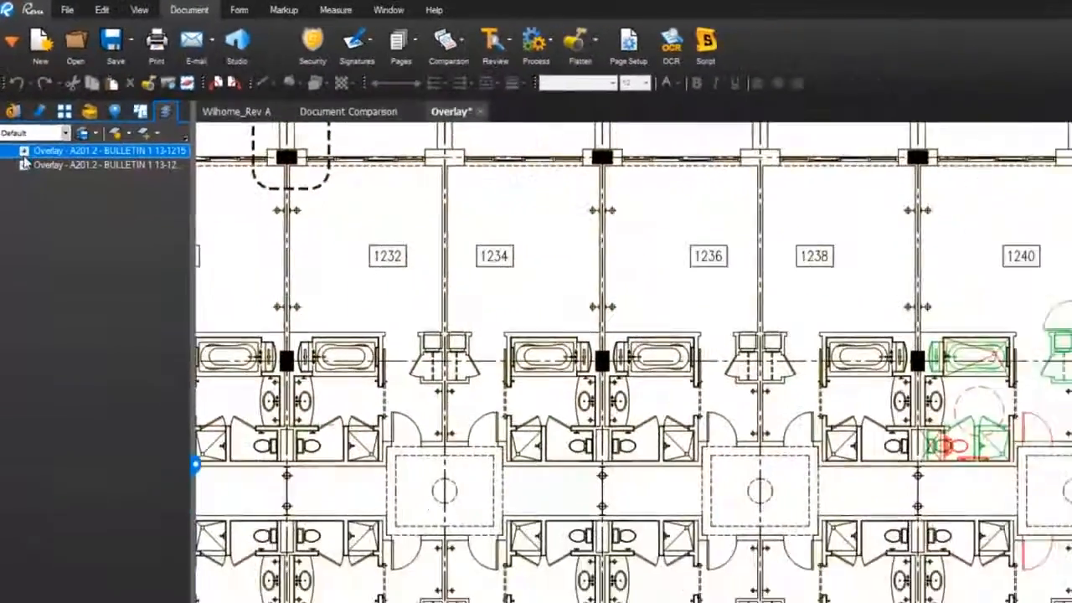
{"action": "left_click", "coordinate": [34, 227]}
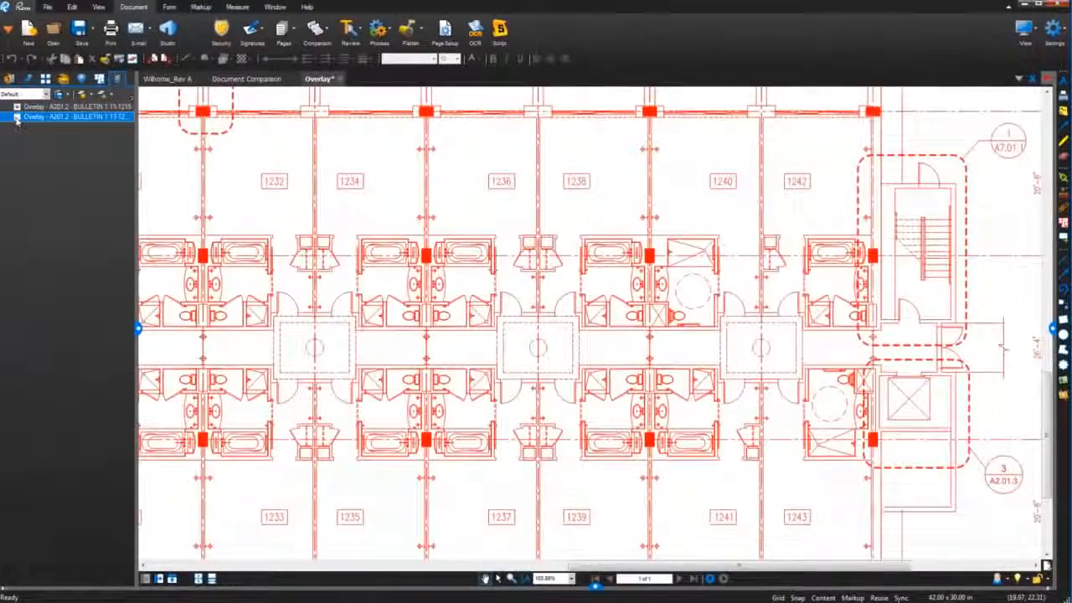
{"action": "left_click", "coordinate": [34, 227]}
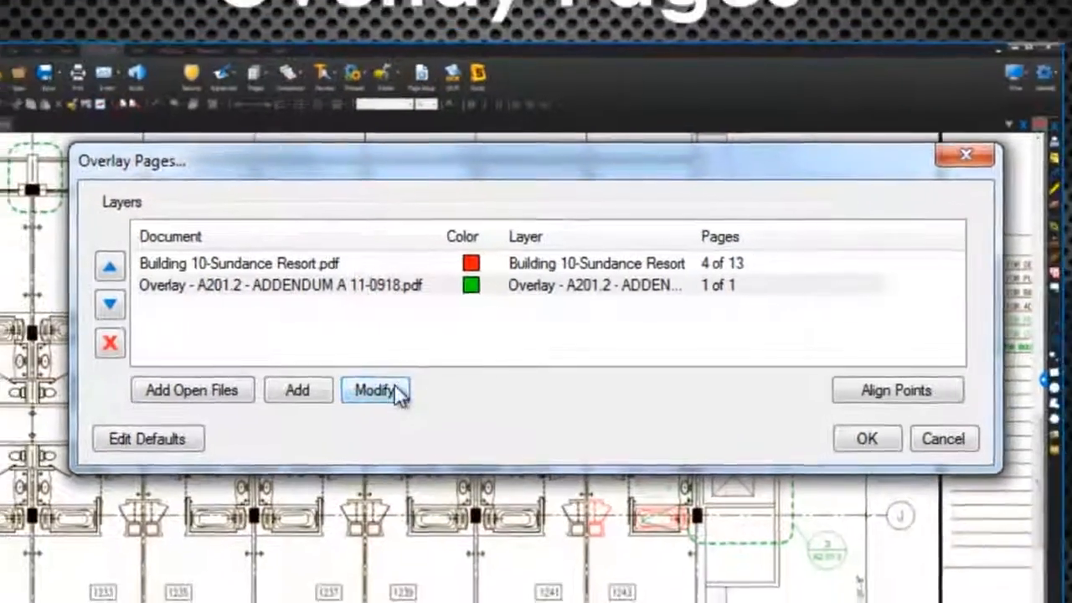
Try dark blue as the color of the "Overlay - A201.2 - ADDENDUM A 11-0918" layer and set it back to green.
{"action": "left_click", "coordinate": [362, 398]}
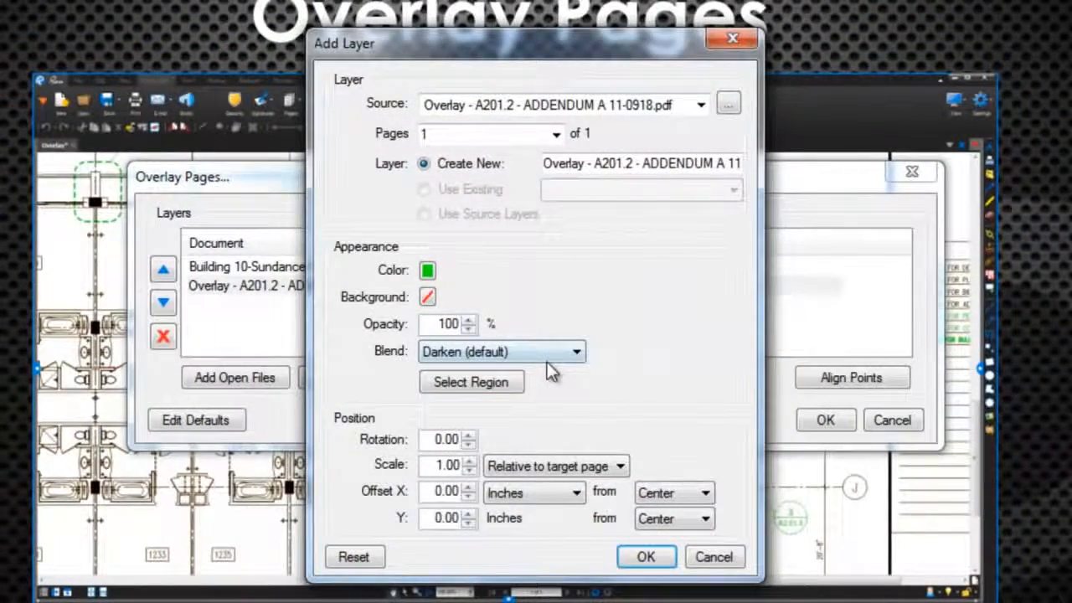
{"action": "left_click", "coordinate": [433, 272]}
{"action": "left_click", "coordinate": [560, 303]}
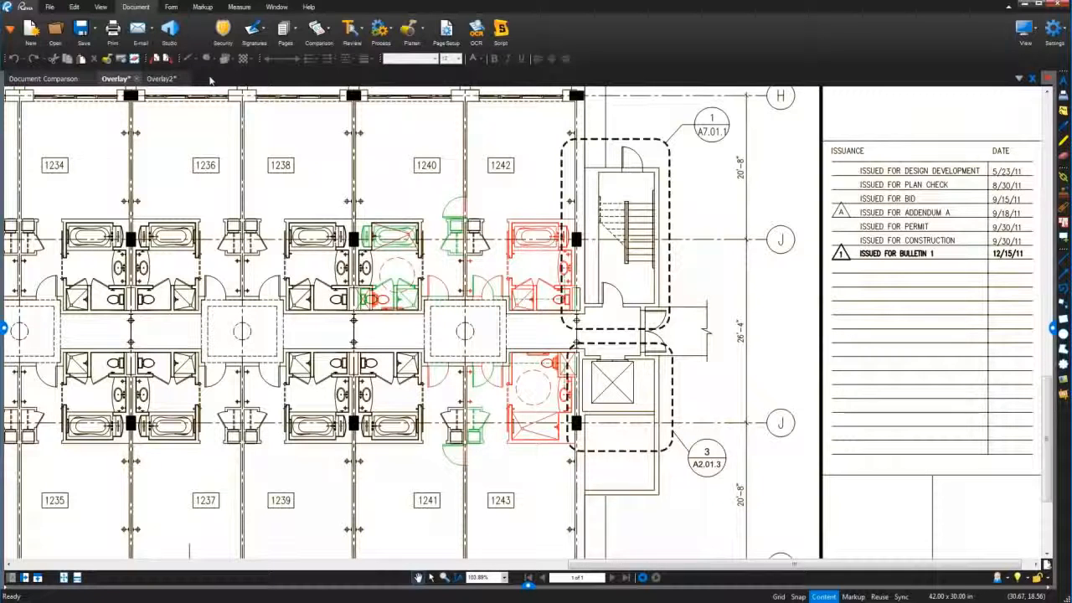
{"action": "left_click", "coordinate": [162, 78]}
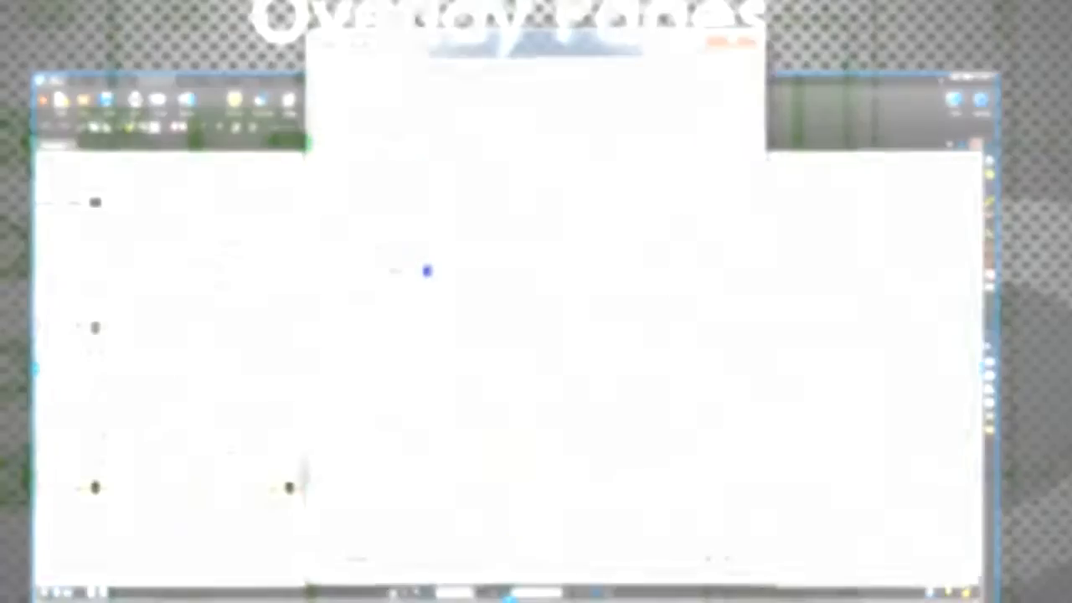
{"action": "left_click", "coordinate": [426, 270]}
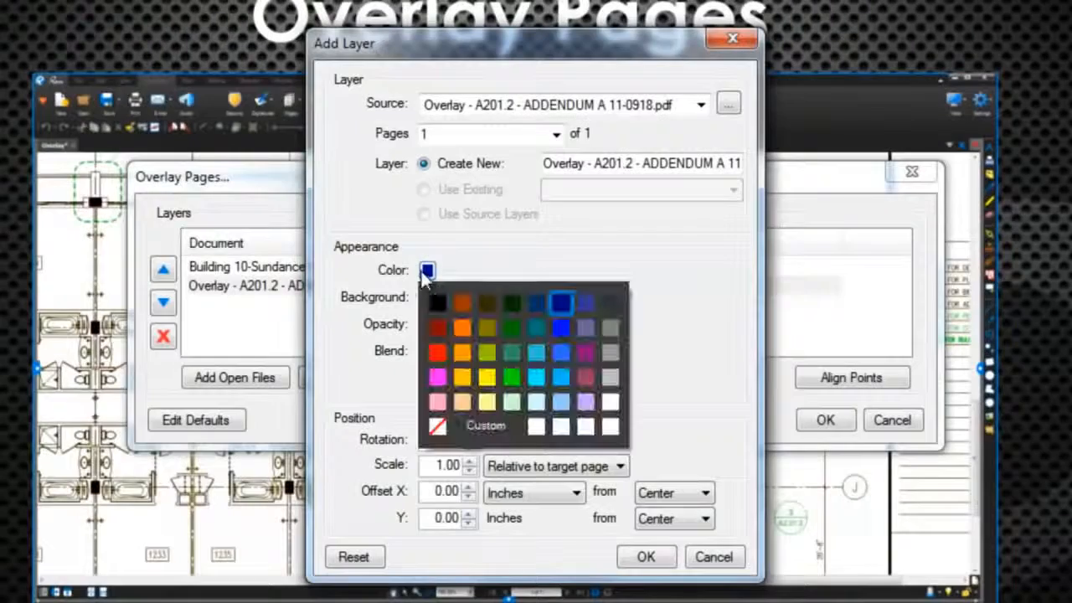
{"action": "left_click", "coordinate": [512, 377]}
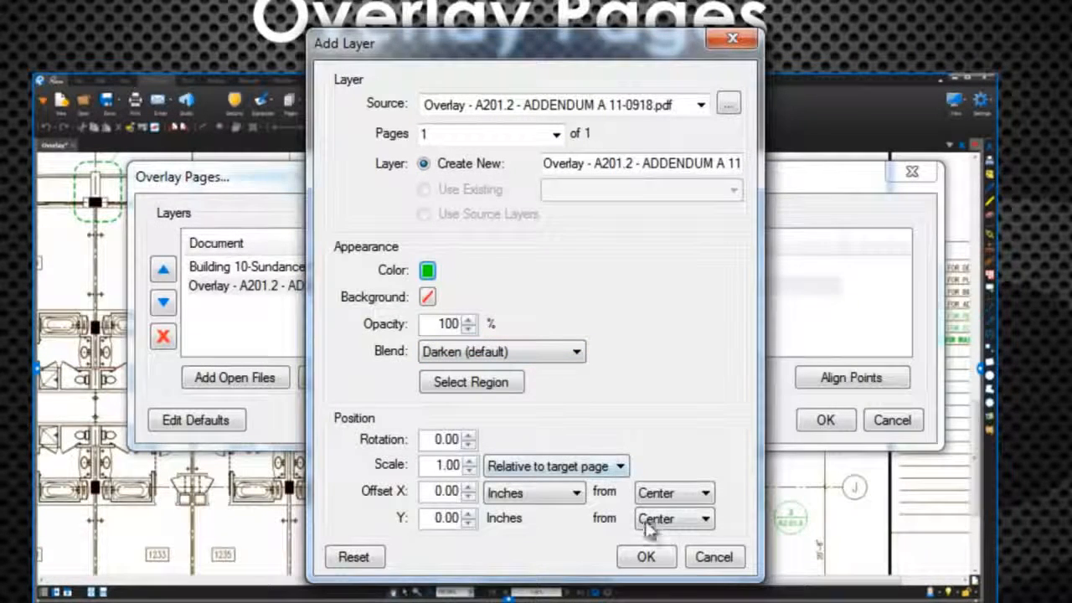
{"action": "left_click", "coordinate": [646, 558]}
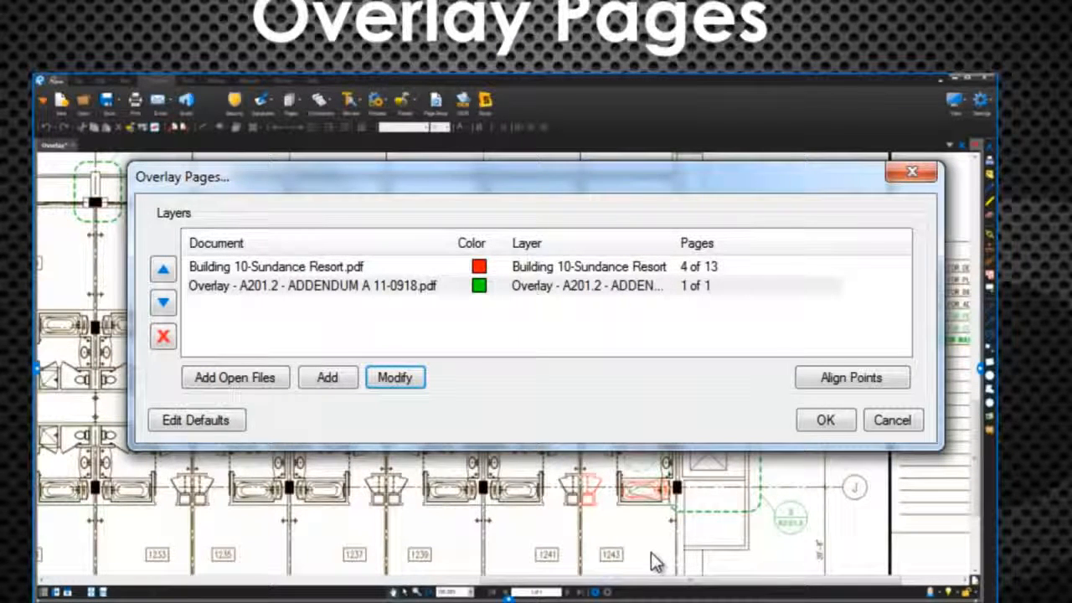
Add "Overlay - A201.2 - BULLETIN 1 13-1215.pdf" as a third overlay layer in blue.
{"action": "left_click", "coordinate": [327, 377]}
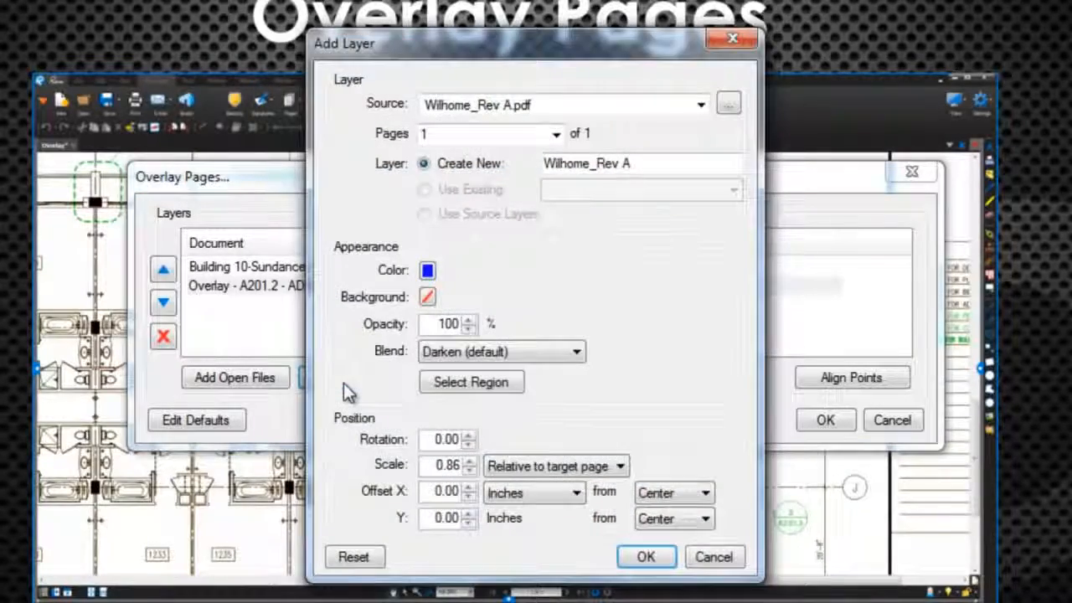
{"action": "left_click", "coordinate": [728, 104]}
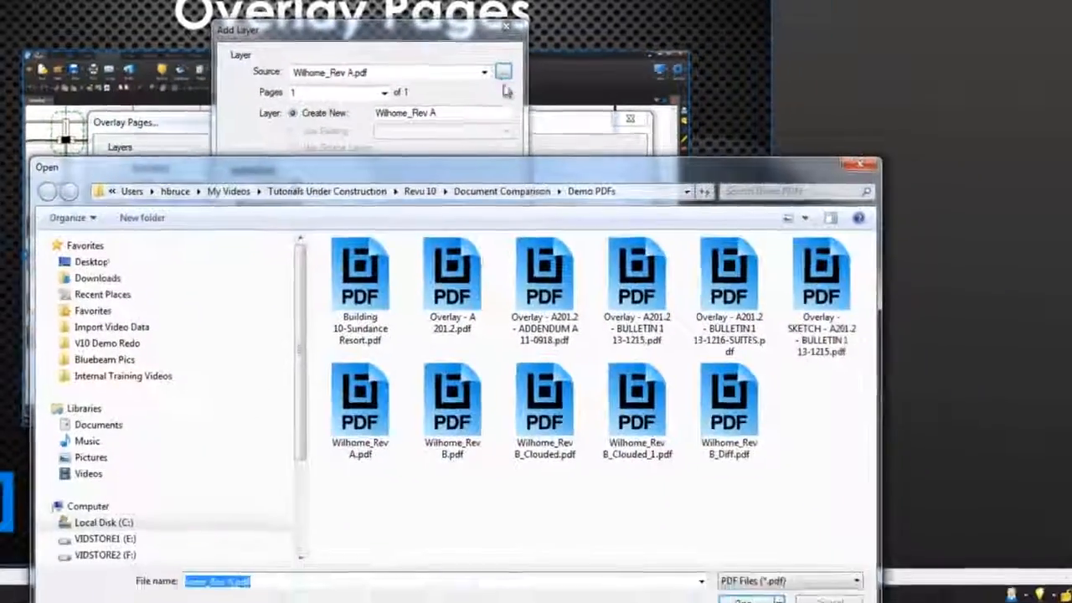
{"action": "left_click", "coordinate": [640, 288]}
{"action": "left_click", "coordinate": [713, 580]}
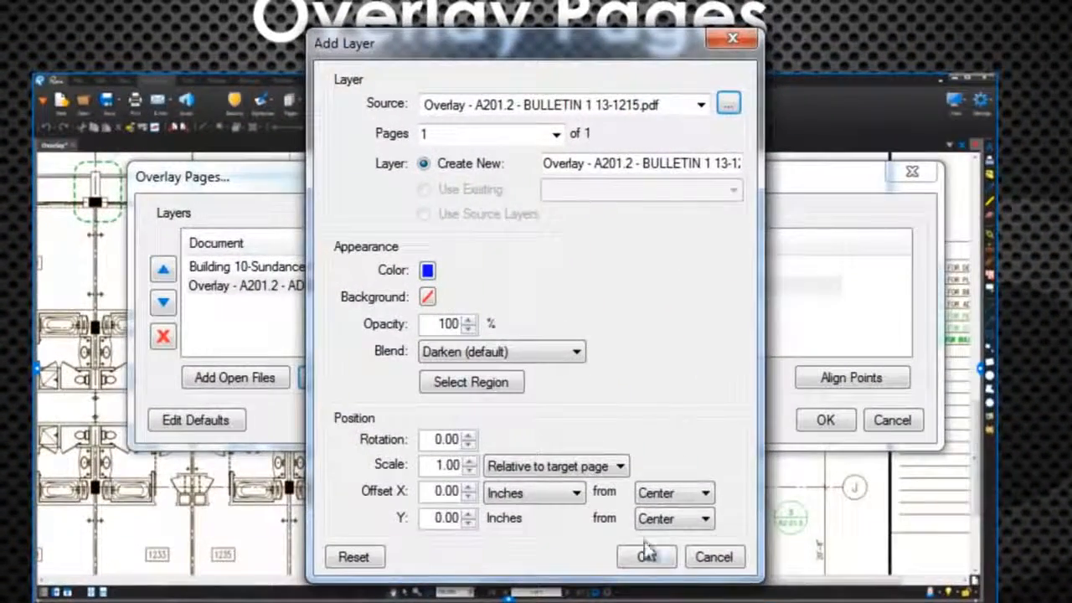
{"action": "left_click", "coordinate": [459, 395]}
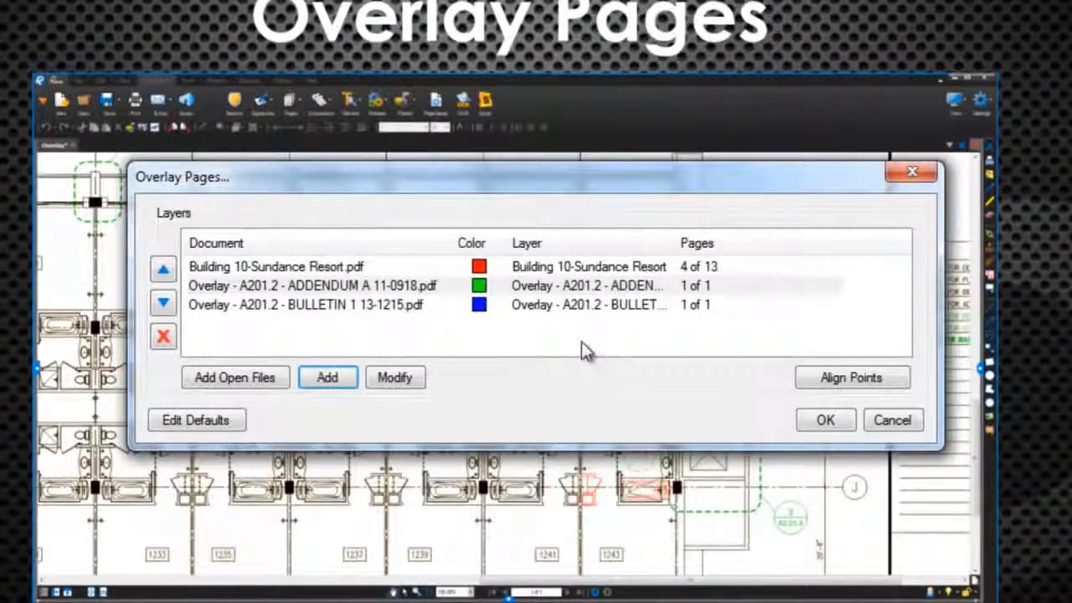
Shorten the name of the blue overlay layer to "BULLETIN 1 13-1215" by removing its "Overlay - A201.2 - " prefix.
{"action": "left_click", "coordinate": [434, 306]}
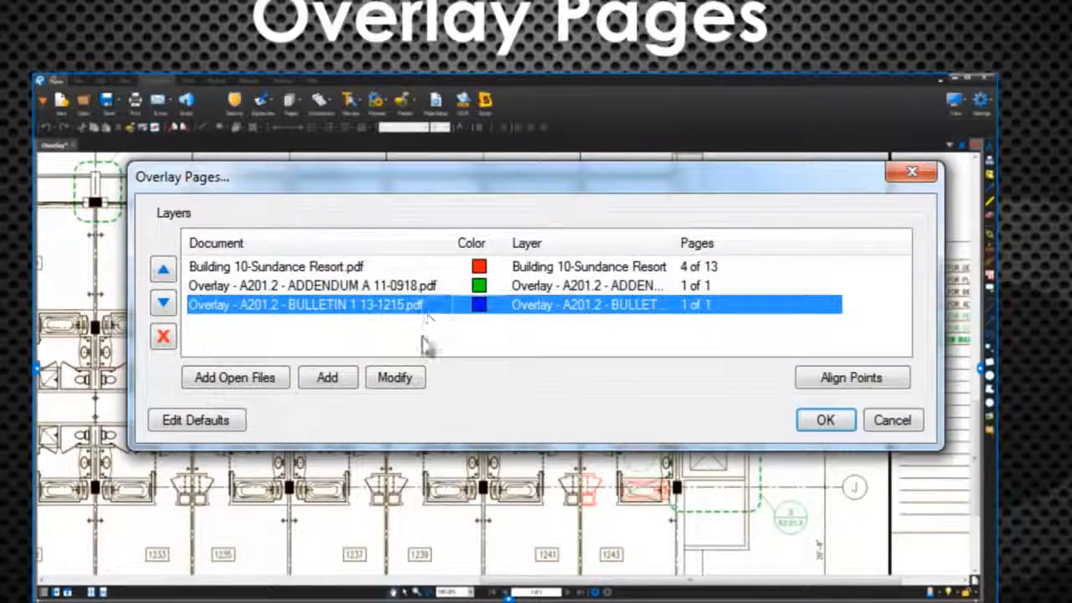
{"action": "left_click", "coordinate": [417, 381]}
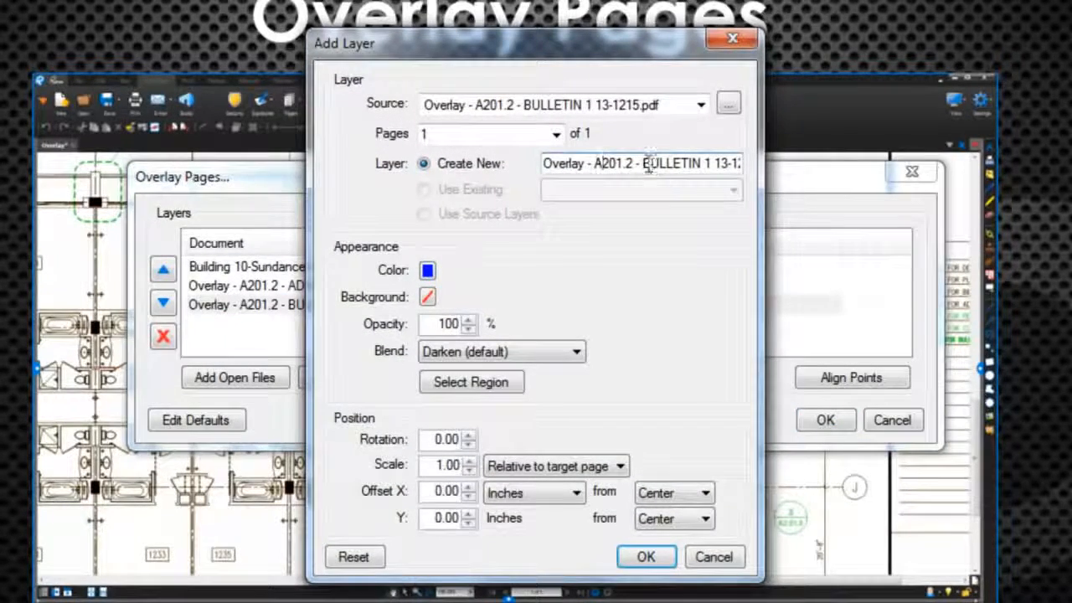
{"action": "left_click_drag", "start_coordinate": [643, 164], "coordinate": [521, 159]}
{"action": "key", "text": "BackSpace"}
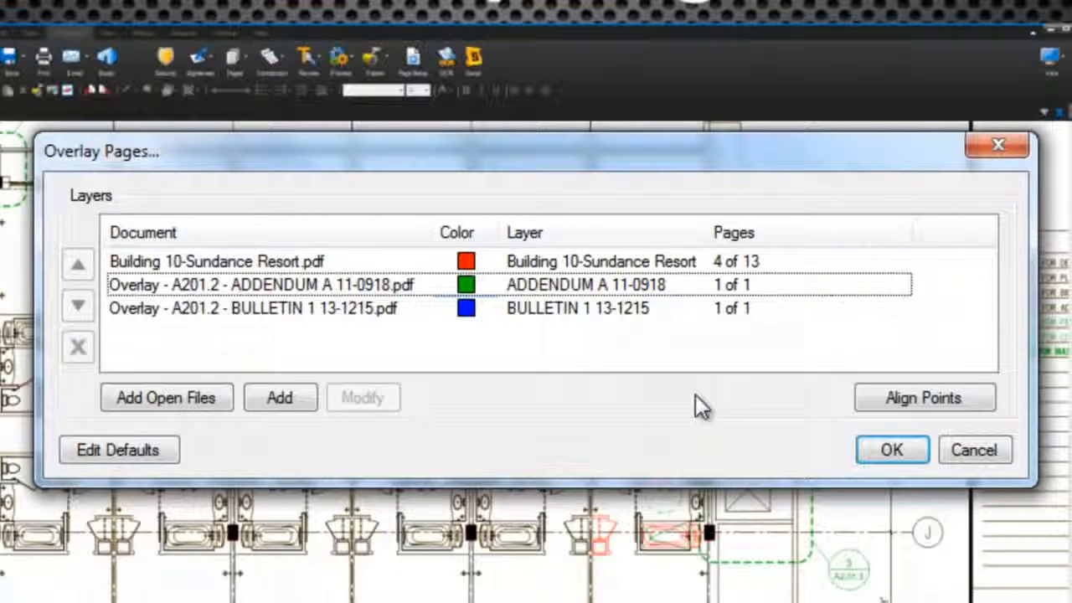
Start three-point alignment and pick three room-corner points on the Building 10-Sundance Resort drawing, including the upper outer corners of rooms 1262 and 1263.
{"action": "left_click", "coordinate": [915, 400]}
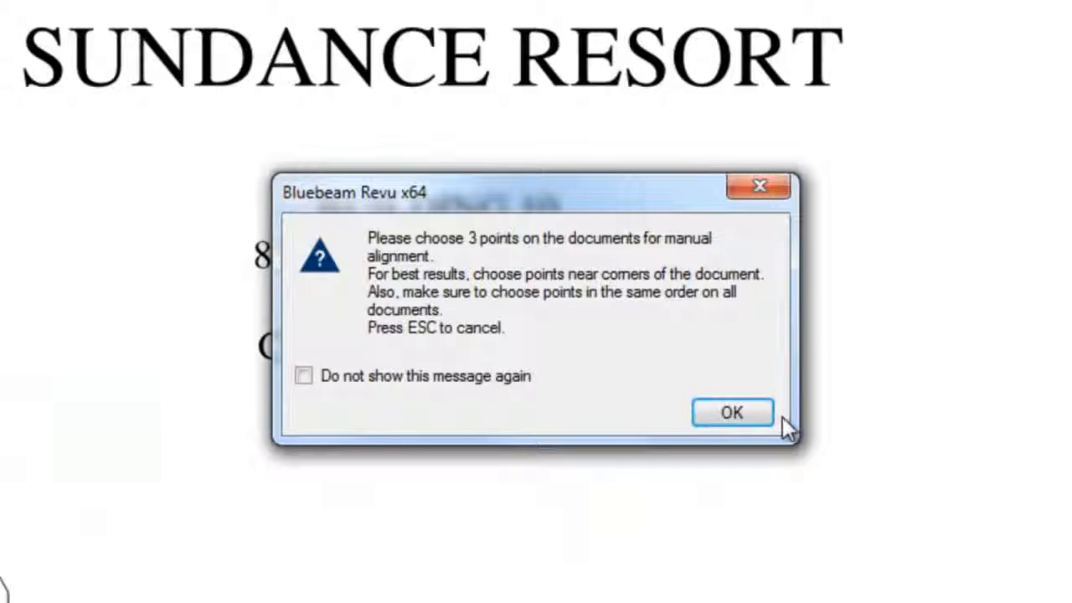
{"action": "left_click", "coordinate": [768, 413]}
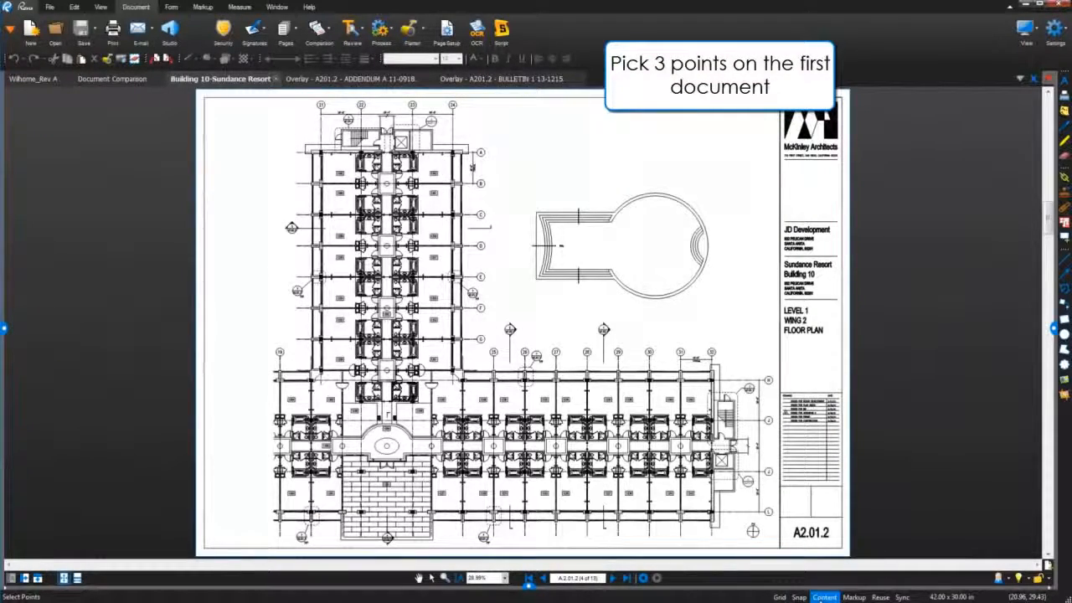
{"action": "scroll", "coordinate": [335, 199], "scroll_direction": "up", "scroll_amount": 5}
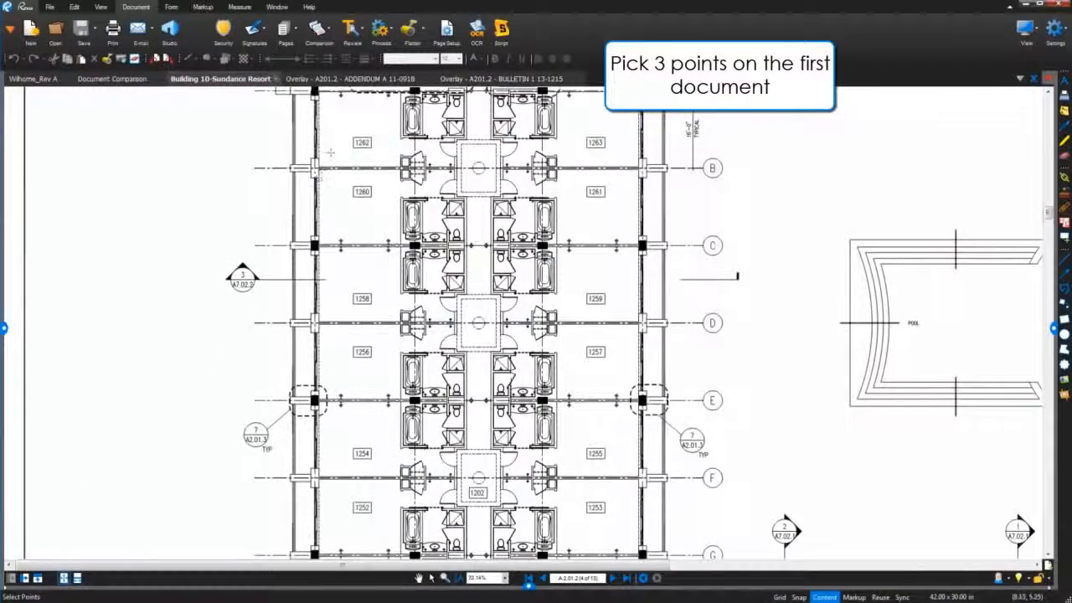
{"action": "scroll", "coordinate": [331, 153], "scroll_direction": "up", "scroll_amount": 3}
{"action": "left_click_drag", "start_coordinate": [333, 135], "coordinate": [333, 261]}
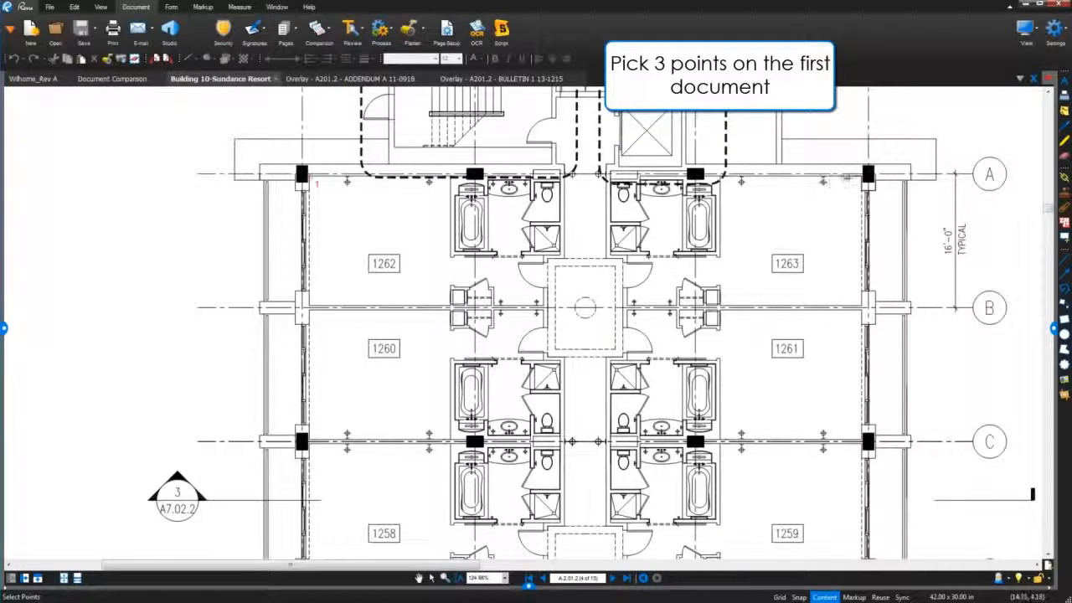
{"action": "left_click", "coordinate": [862, 176]}
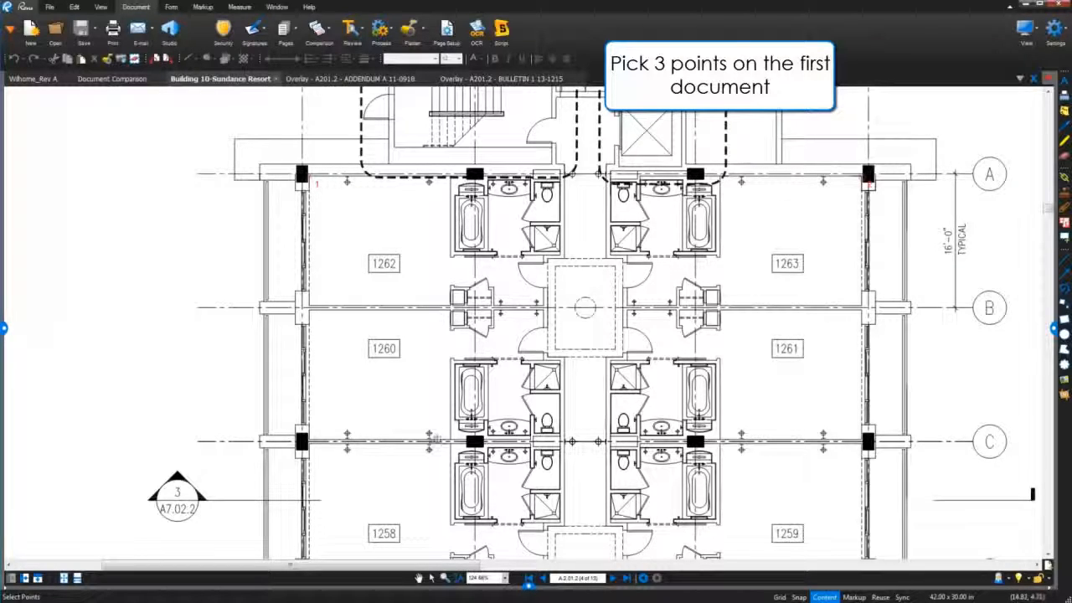
{"action": "left_click_drag", "start_coordinate": [420, 498], "coordinate": [433, 243]}
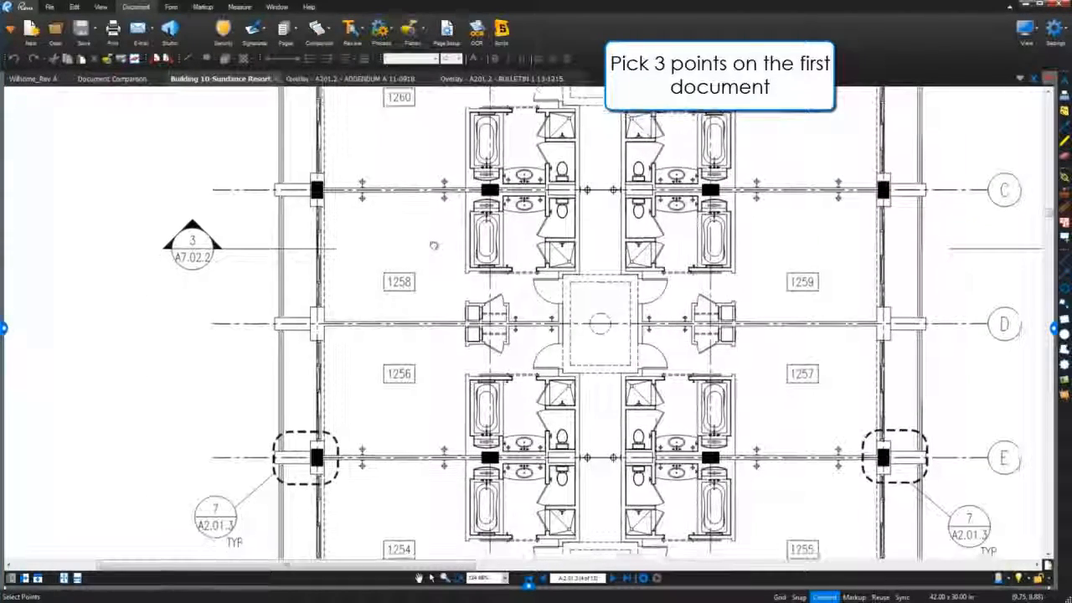
{"action": "left_click_drag", "start_coordinate": [407, 506], "coordinate": [500, 128]}
{"action": "left_click_drag", "start_coordinate": [444, 463], "coordinate": [504, 259]}
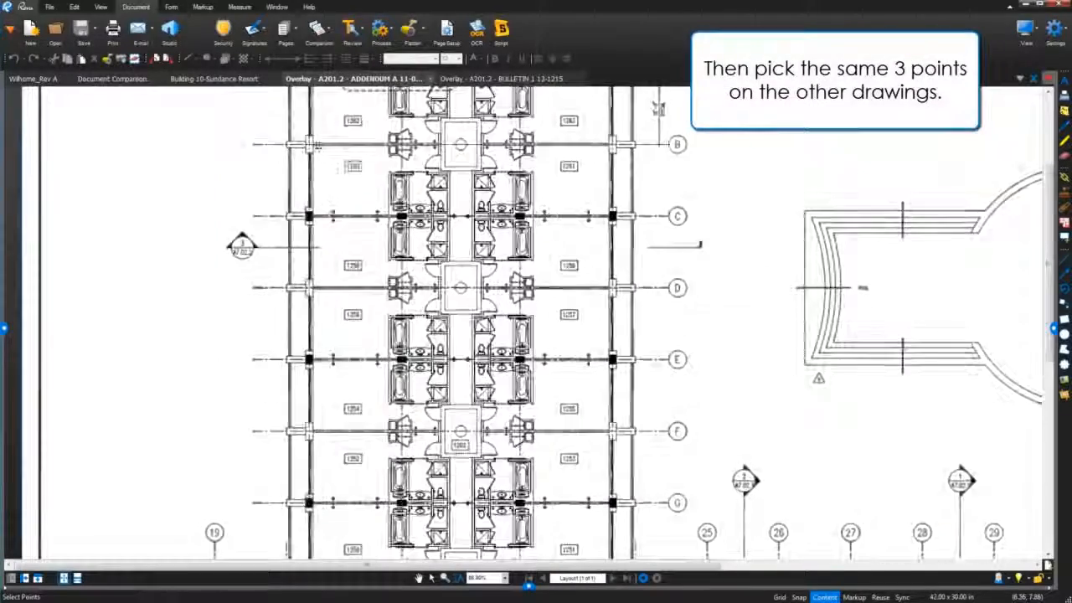
Pick the same three alignment points on the ADDENDUM A and BULLETIN 1 drawings and create the three-layer overlay.
{"action": "left_click_drag", "start_coordinate": [328, 123], "coordinate": [369, 322]}
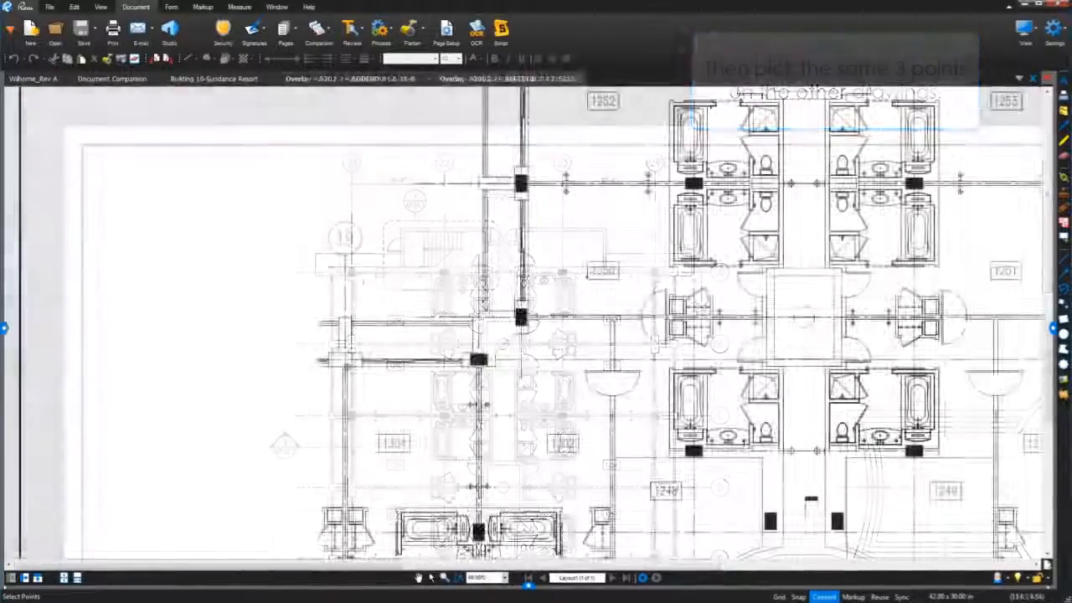
{"action": "left_click", "coordinate": [351, 369]}
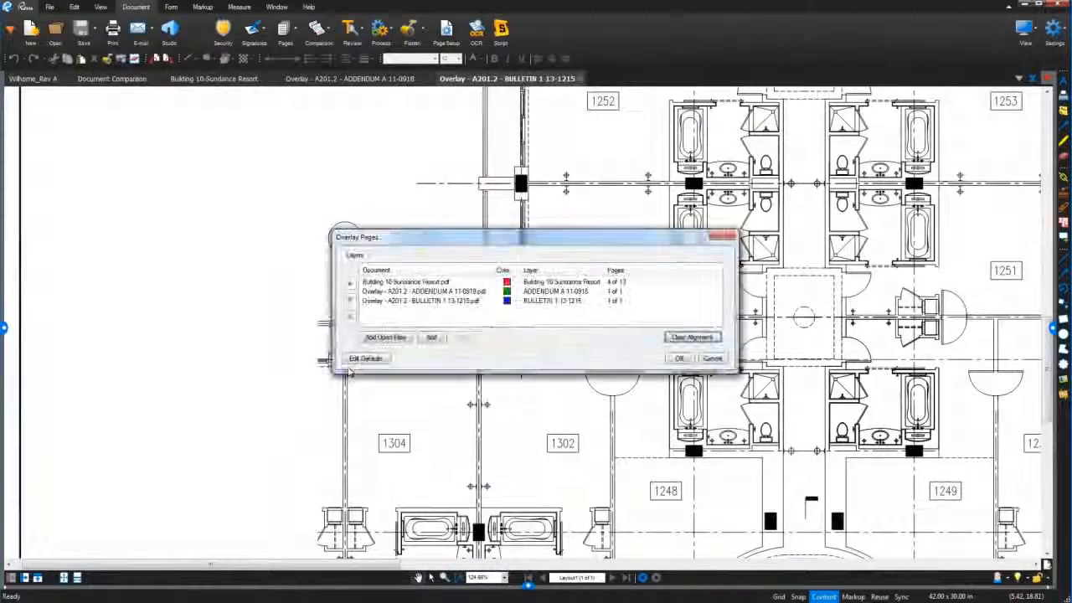
{"action": "left_click", "coordinate": [678, 358]}
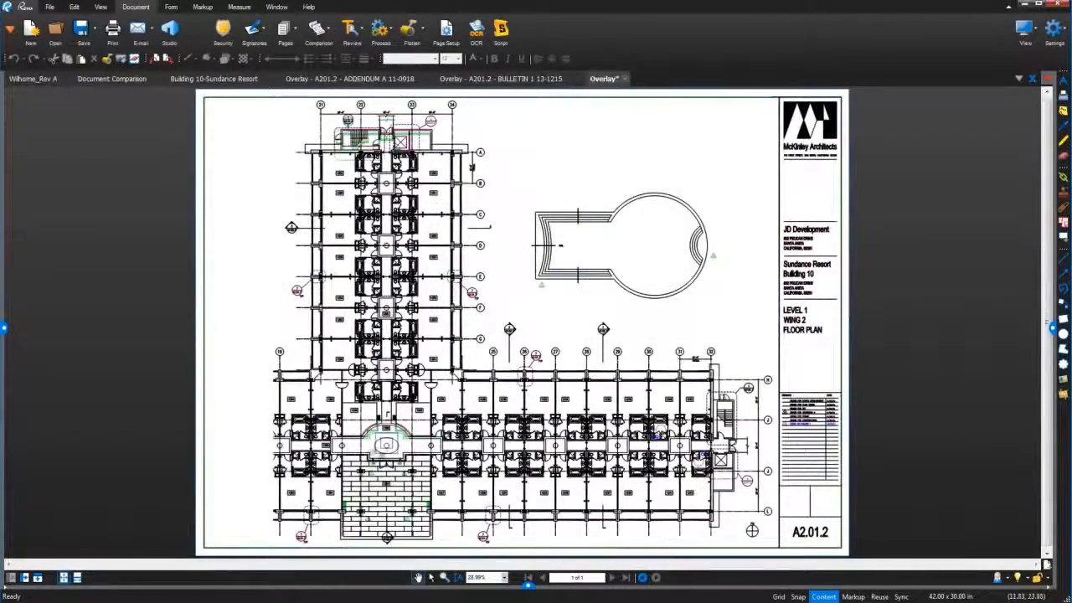
{"action": "scroll", "coordinate": [366, 474], "scroll_direction": "up", "scroll_amount": 8}
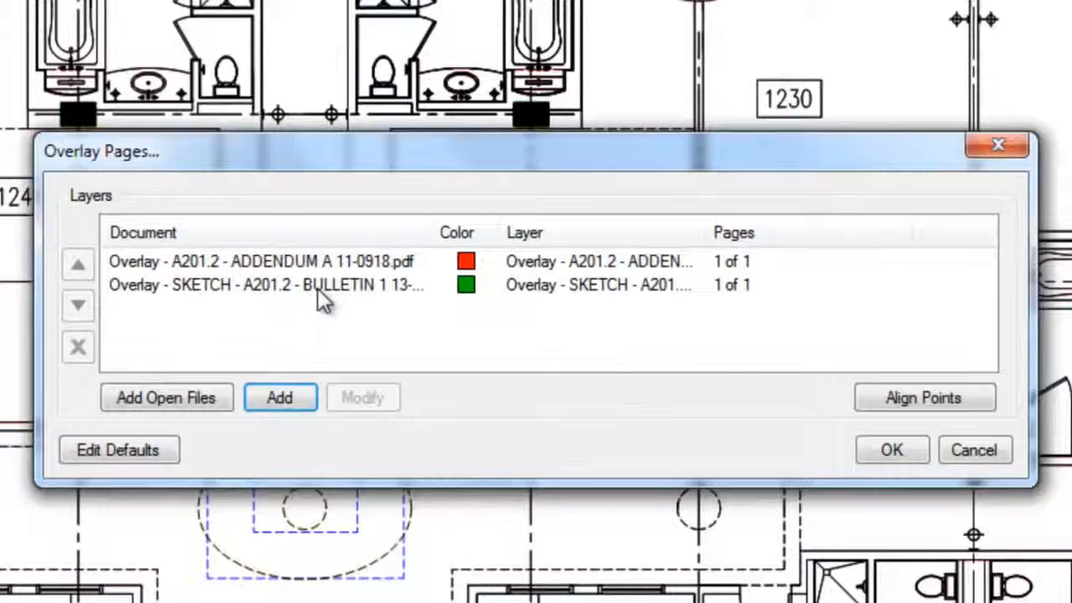
Start three-point alignment and pick the upper outer corners of rooms 1240 and 1242 and the lower-left corner of room 1241 on the ADDENDUM A drawing.
{"action": "left_click", "coordinate": [908, 403]}
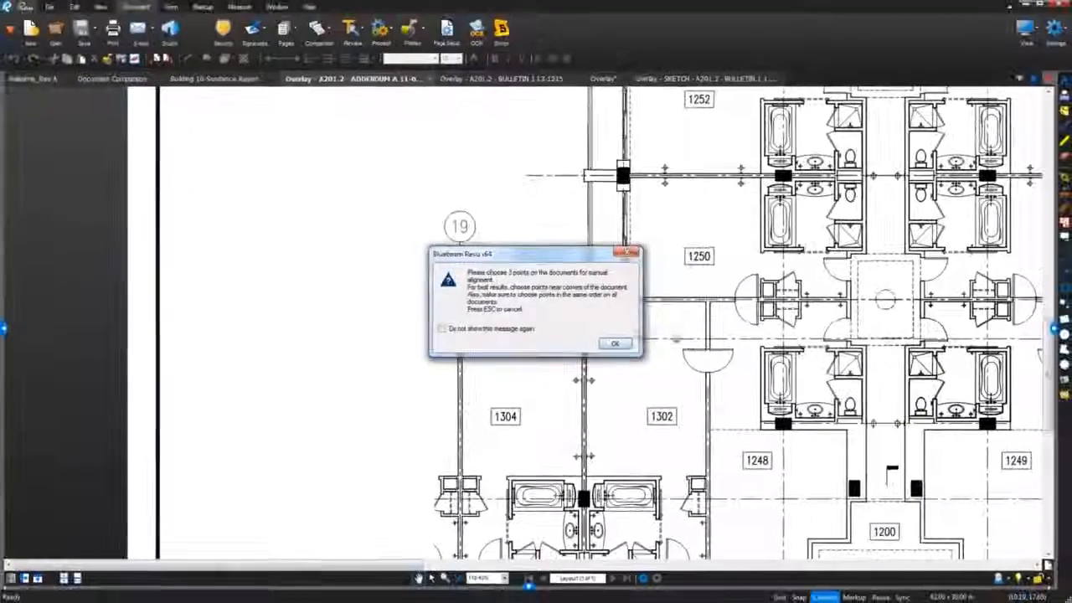
{"action": "left_click", "coordinate": [614, 343]}
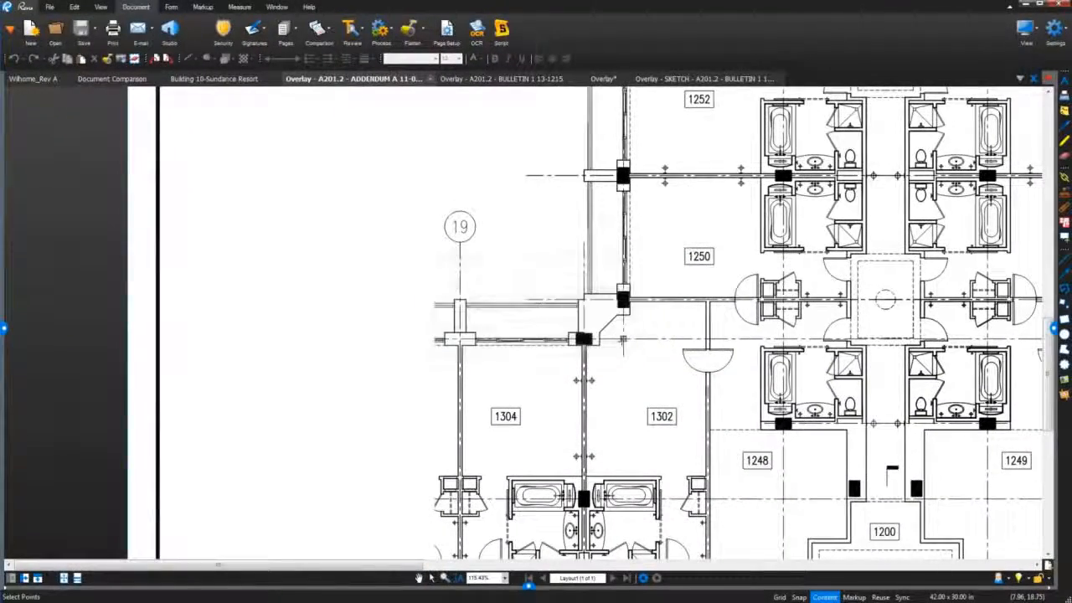
{"action": "left_click_drag", "start_coordinate": [913, 311], "coordinate": [288, 241]}
{"action": "left_click_drag", "start_coordinate": [805, 310], "coordinate": [387, 251]}
{"action": "left_click_drag", "start_coordinate": [892, 270], "coordinate": [313, 231]}
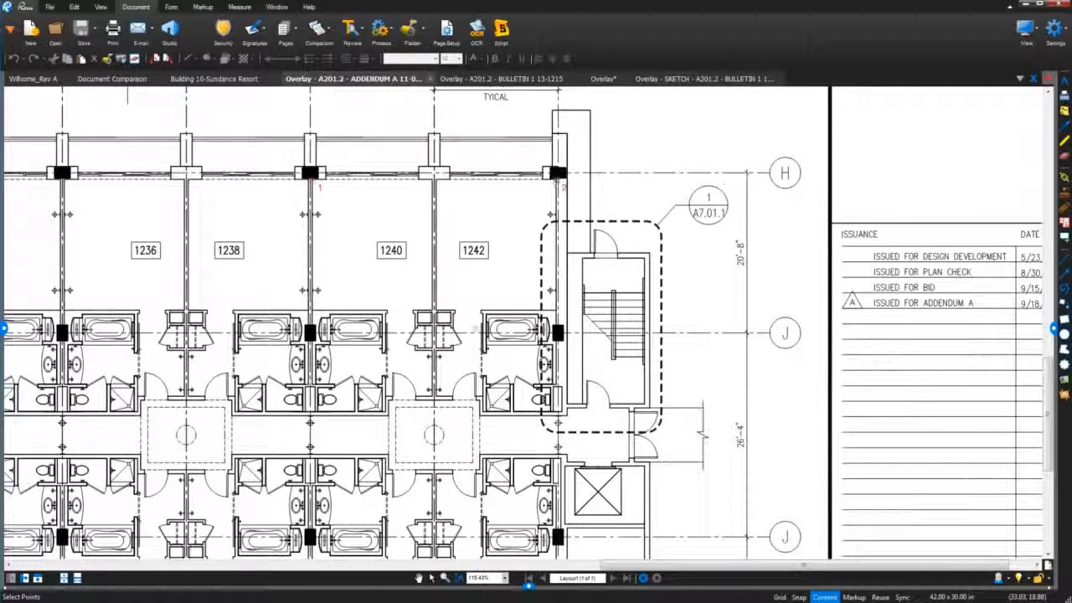
{"action": "left_click_drag", "start_coordinate": [441, 425], "coordinate": [543, 155]}
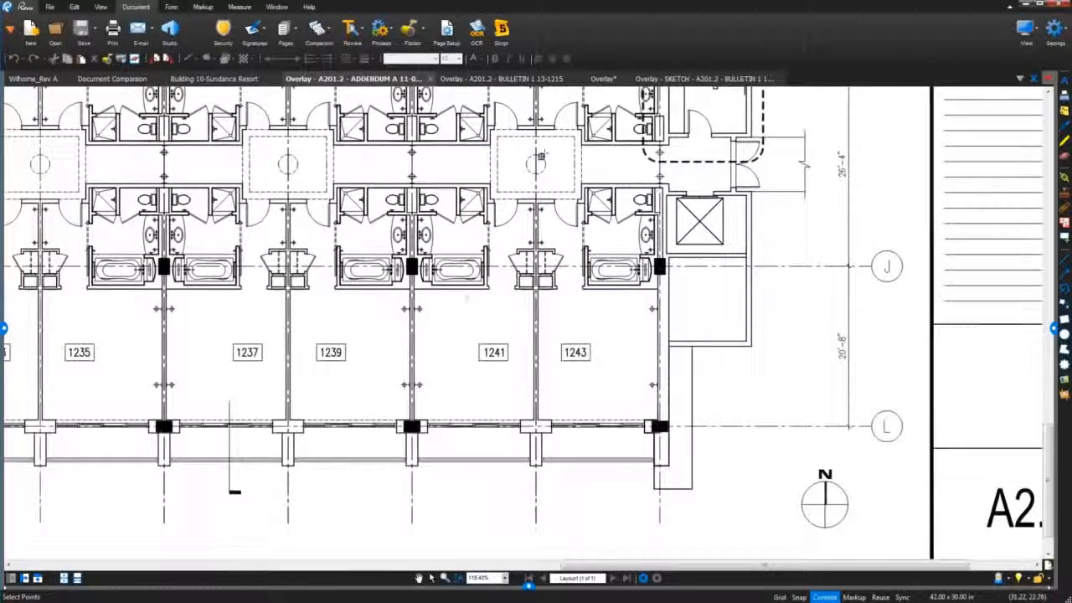
{"action": "left_click", "coordinate": [413, 420]}
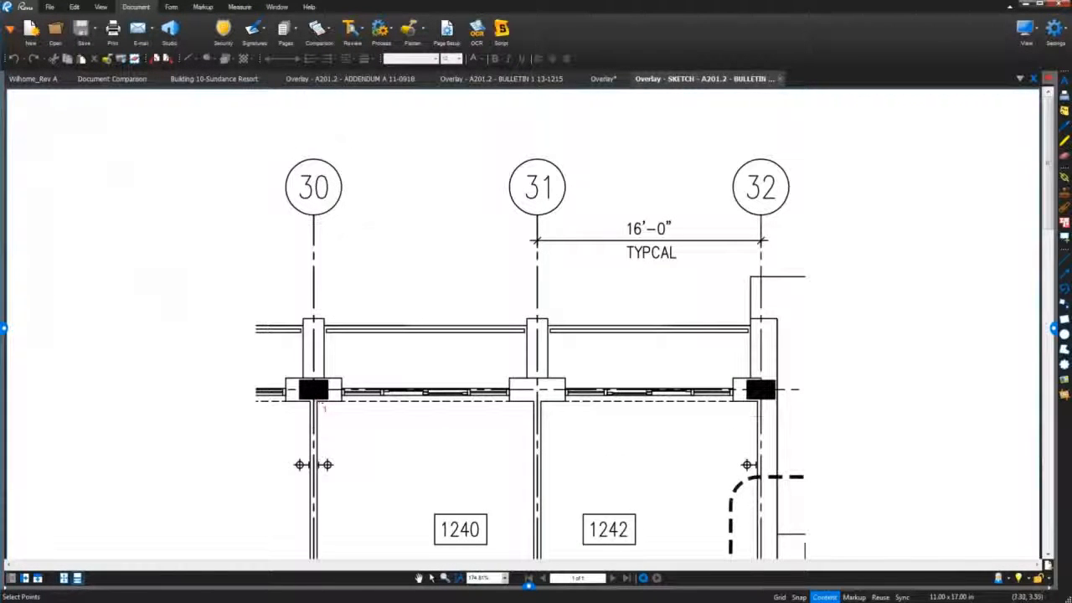
Pick the same three room corners in the same order on the BULLETIN 1 sketch and create the two-layer overlay.
{"action": "scroll", "coordinate": [478, 462], "scroll_direction": "down", "scroll_amount": 5}
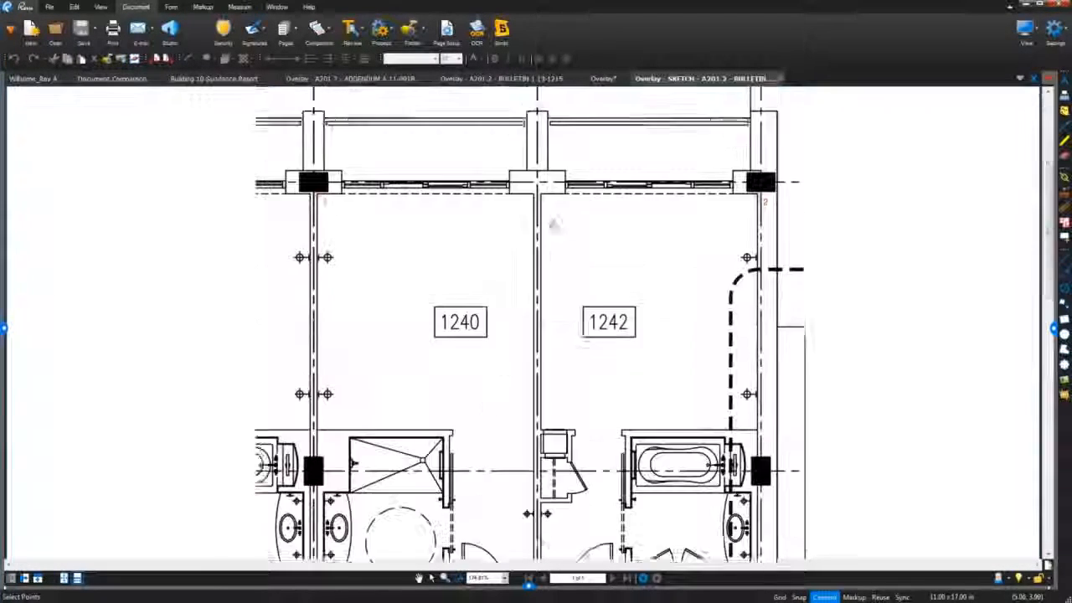
{"action": "scroll", "coordinate": [457, 489], "scroll_direction": "down", "scroll_amount": 7}
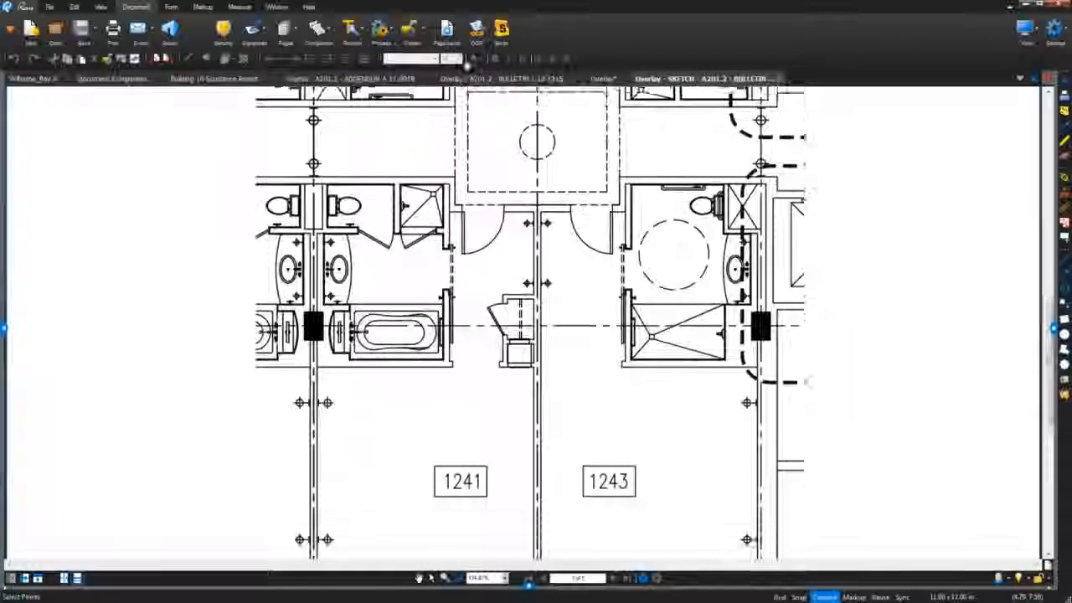
{"action": "scroll", "coordinate": [456, 391], "scroll_direction": "down", "scroll_amount": 4}
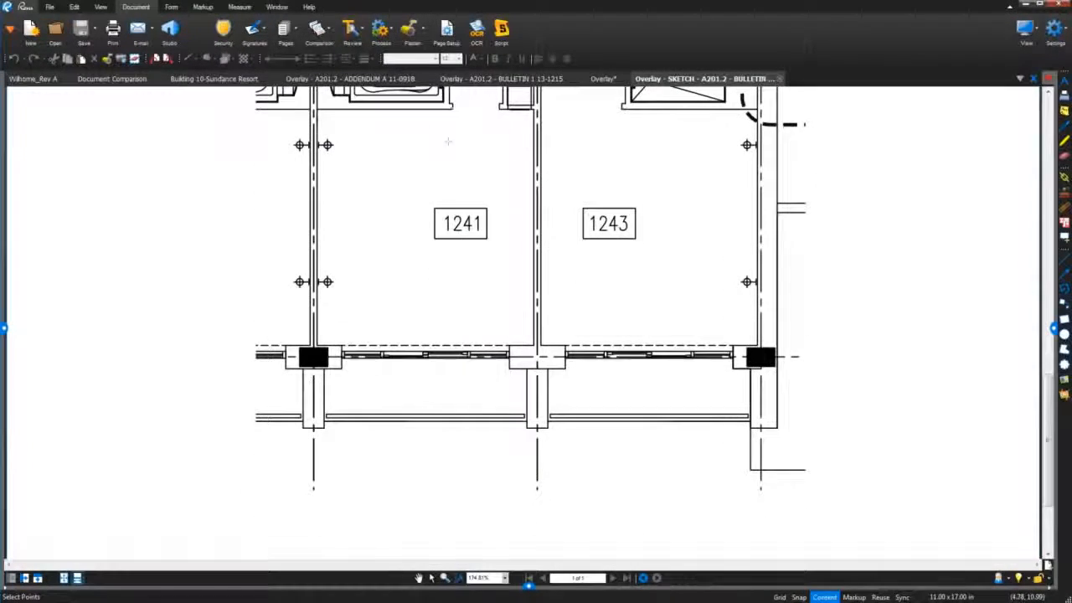
{"action": "left_click", "coordinate": [317, 342]}
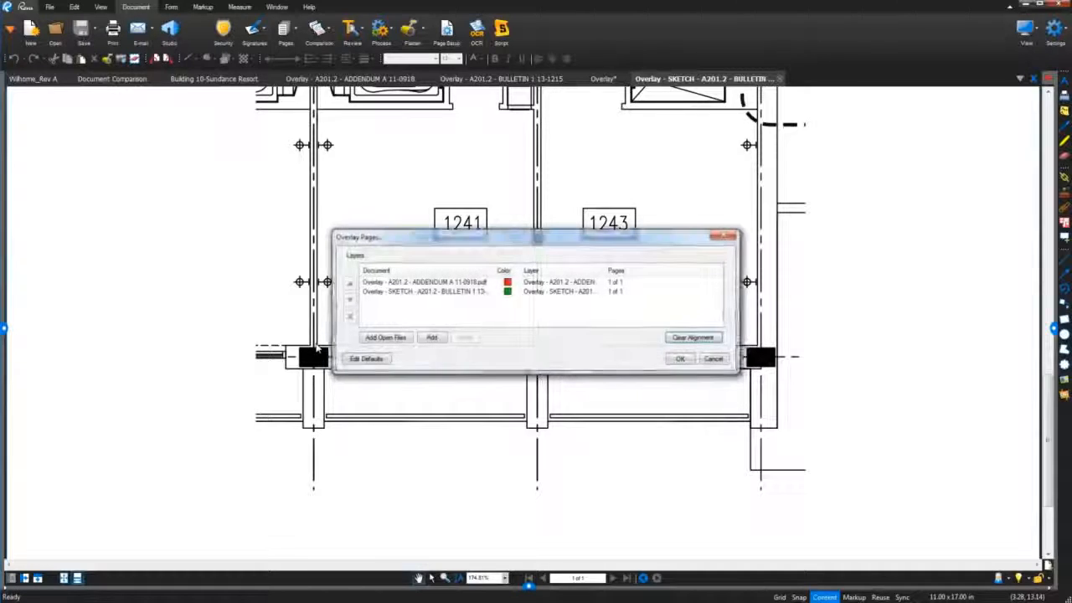
{"action": "left_click", "coordinate": [680, 360]}
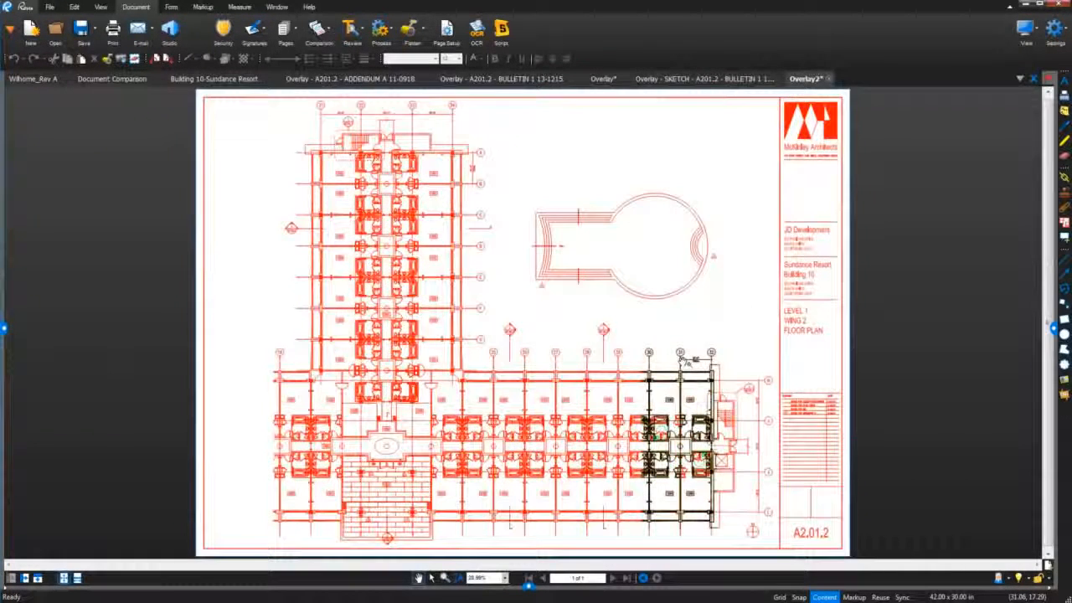
Examine the overlay where the sketch covers rooms 1240 to 1243 for differences between the red and green layers.
{"action": "scroll", "coordinate": [685, 360], "scroll_direction": "up", "scroll_amount": 5}
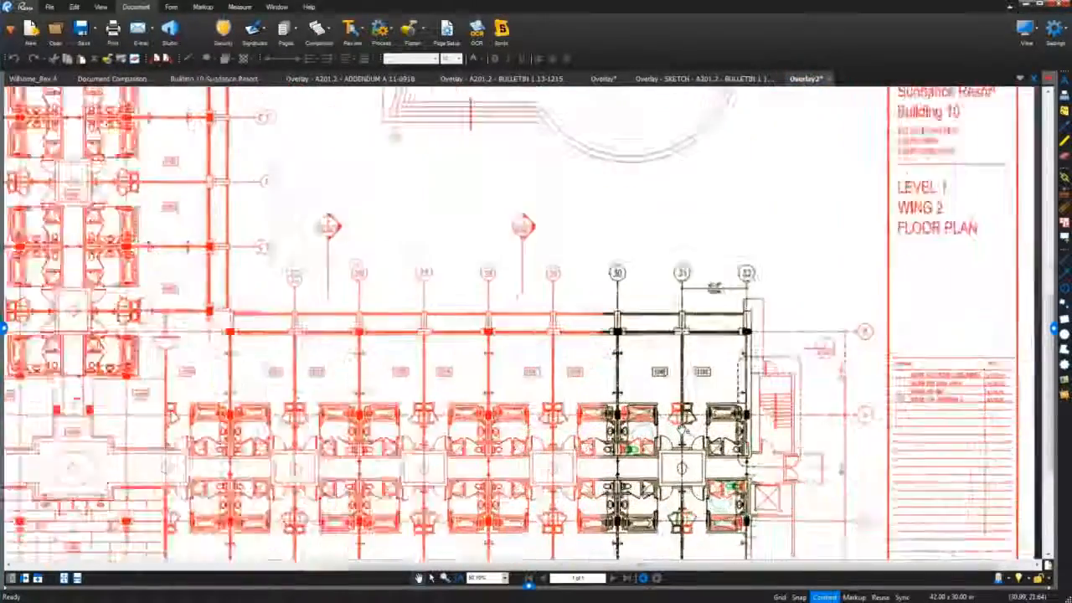
{"action": "scroll", "coordinate": [682, 427], "scroll_direction": "up", "scroll_amount": 3}
{"action": "left_click_drag", "start_coordinate": [682, 427], "coordinate": [556, 269]}
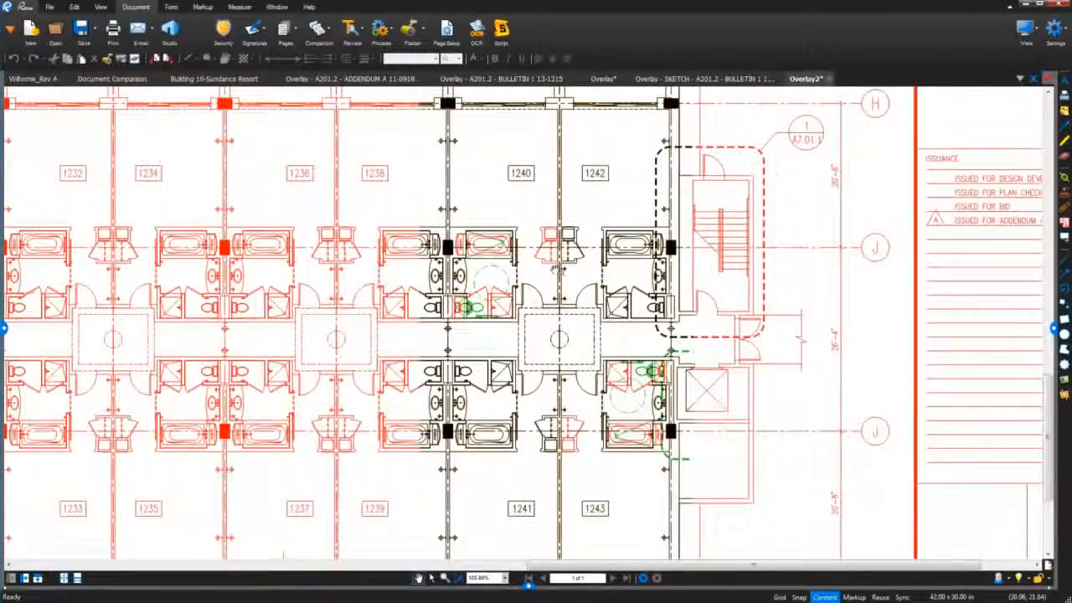